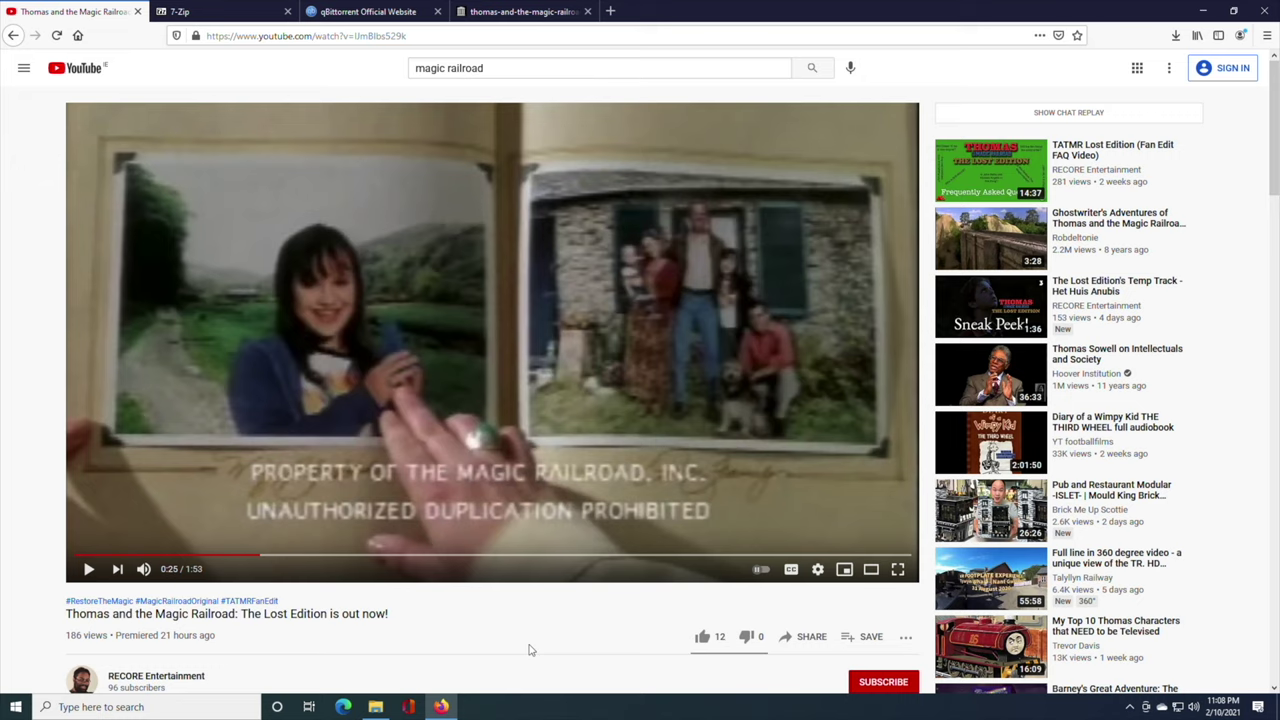
Scroll down to the Lost Edition video's description and expand it to reveal the download links
scroll(490, 612, down, 2)
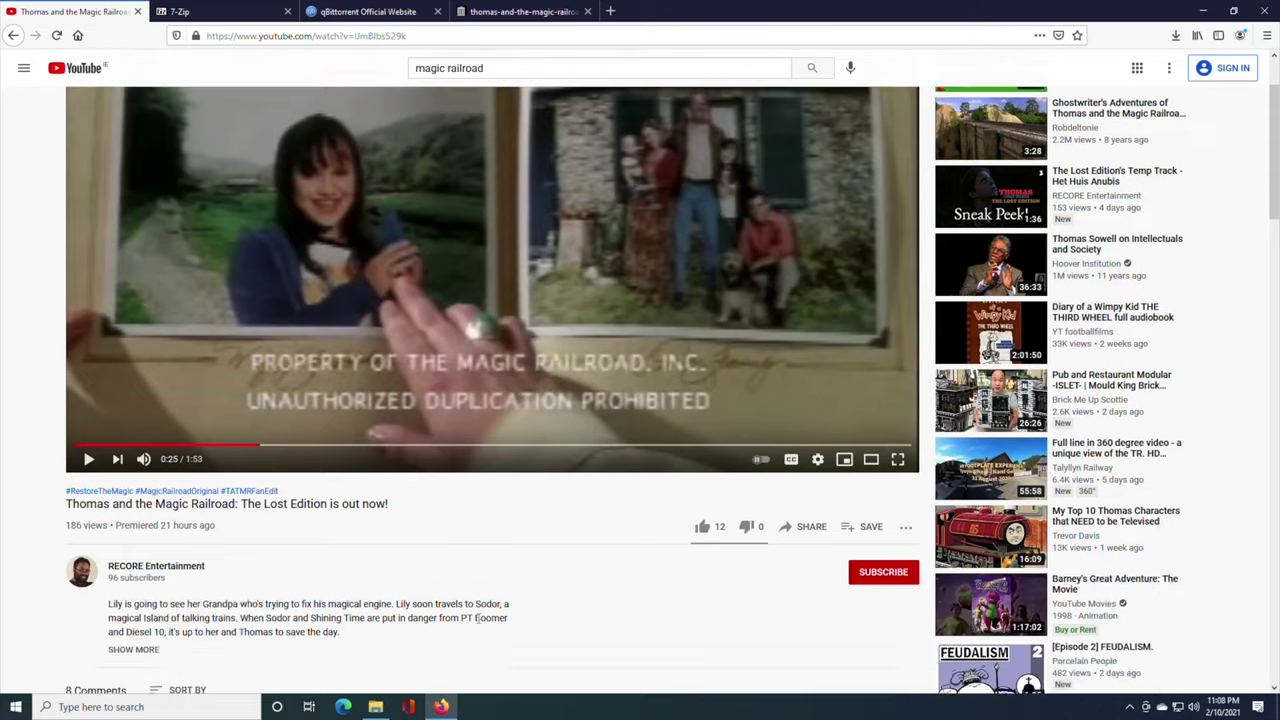
scroll(476, 618, down, 4)
click(150, 427)
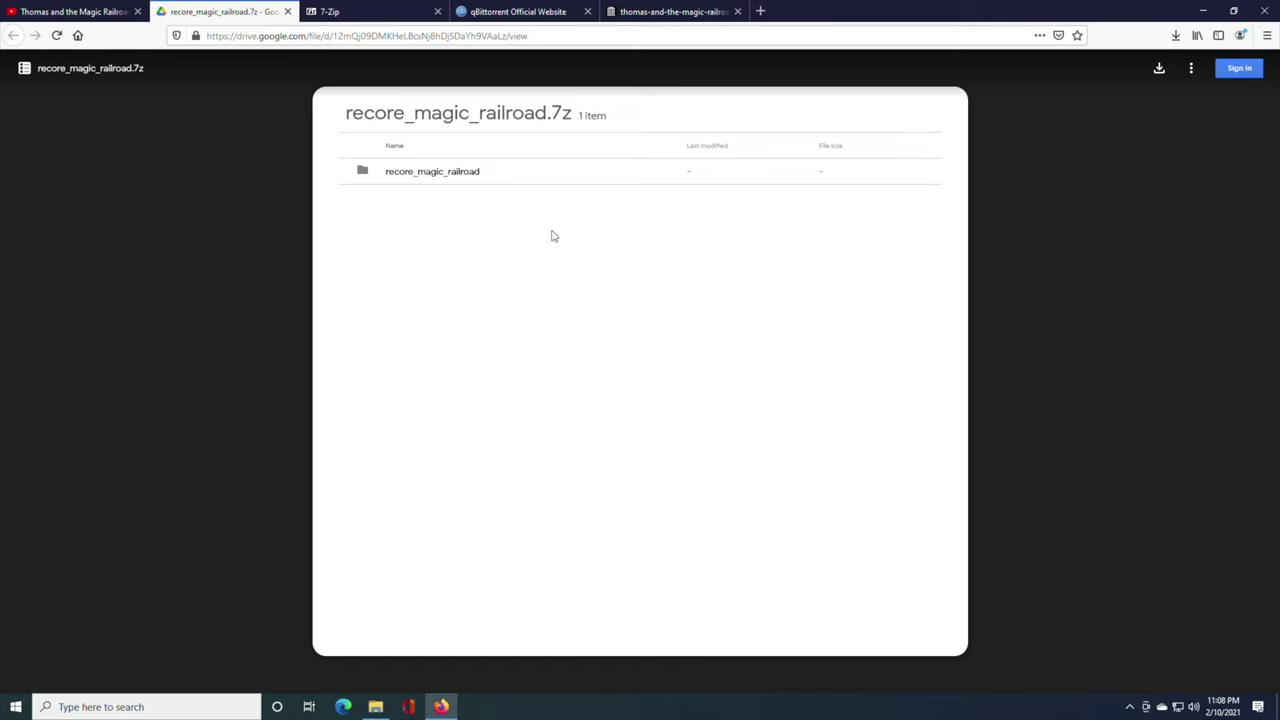
Preview the archive's folder, save recore_magic_railroad.7z to disk, and move to the 7-Zip tab
click(594, 180)
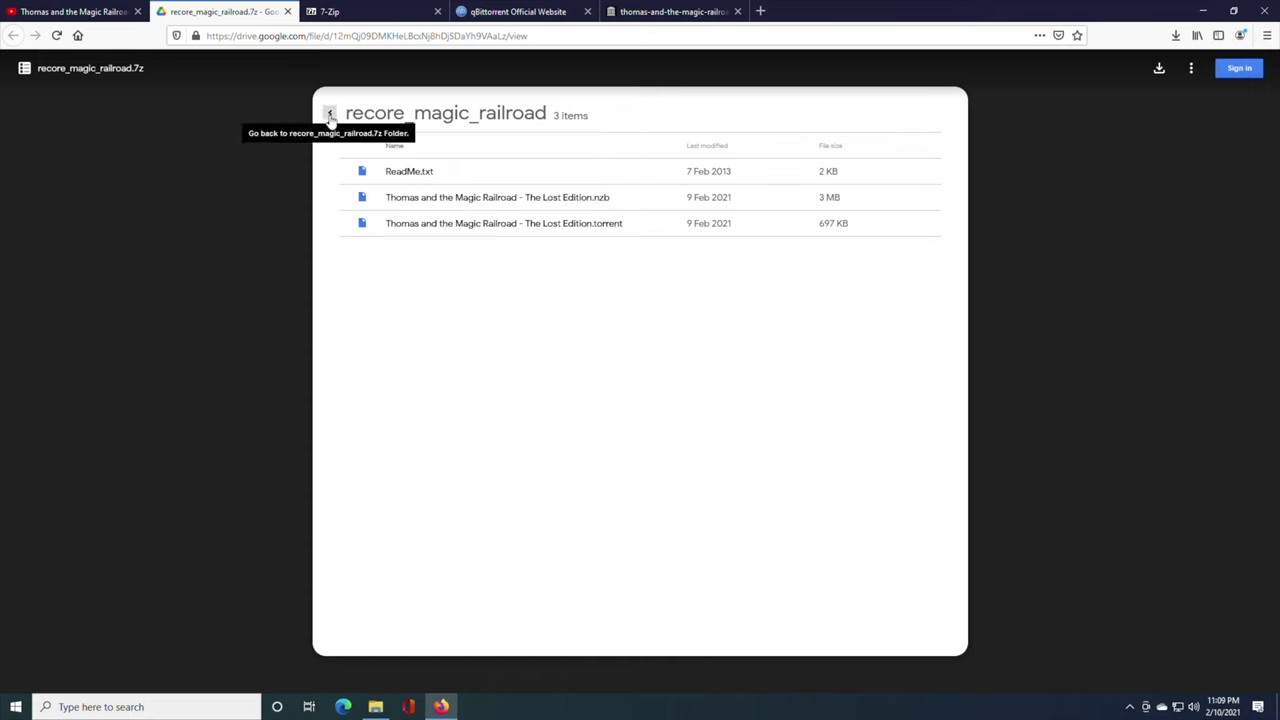
click(330, 116)
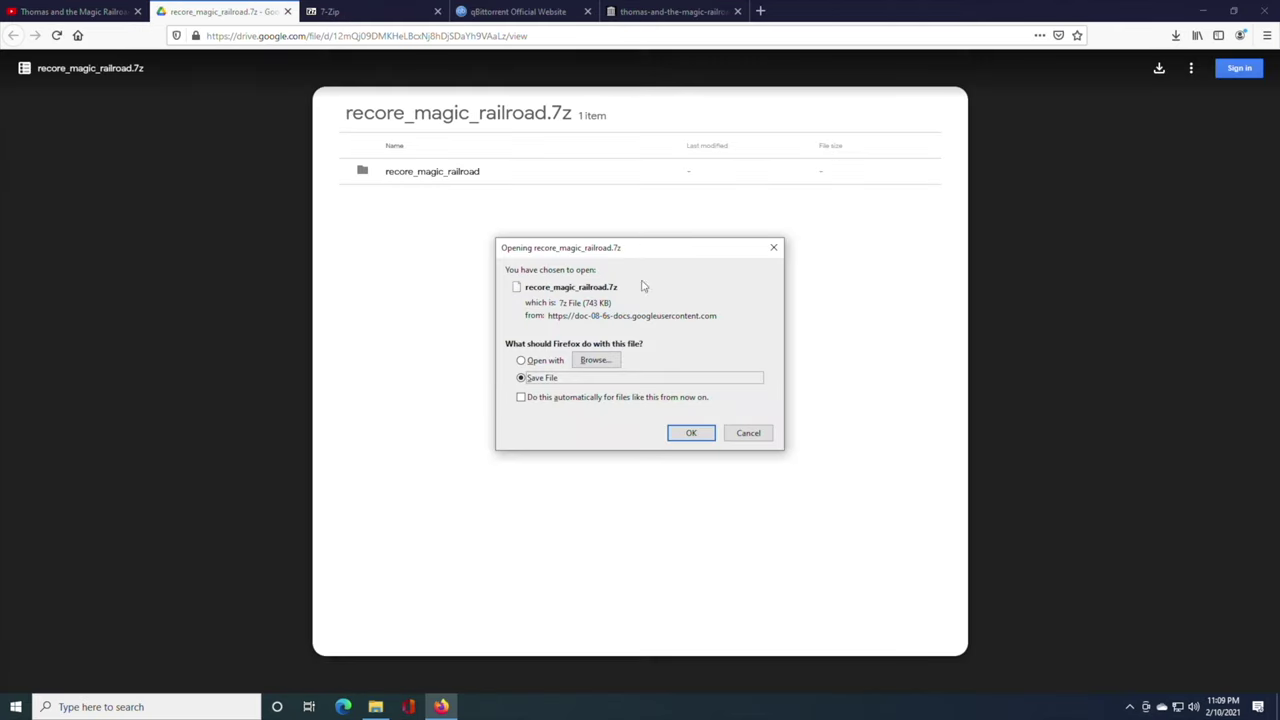
click(690, 432)
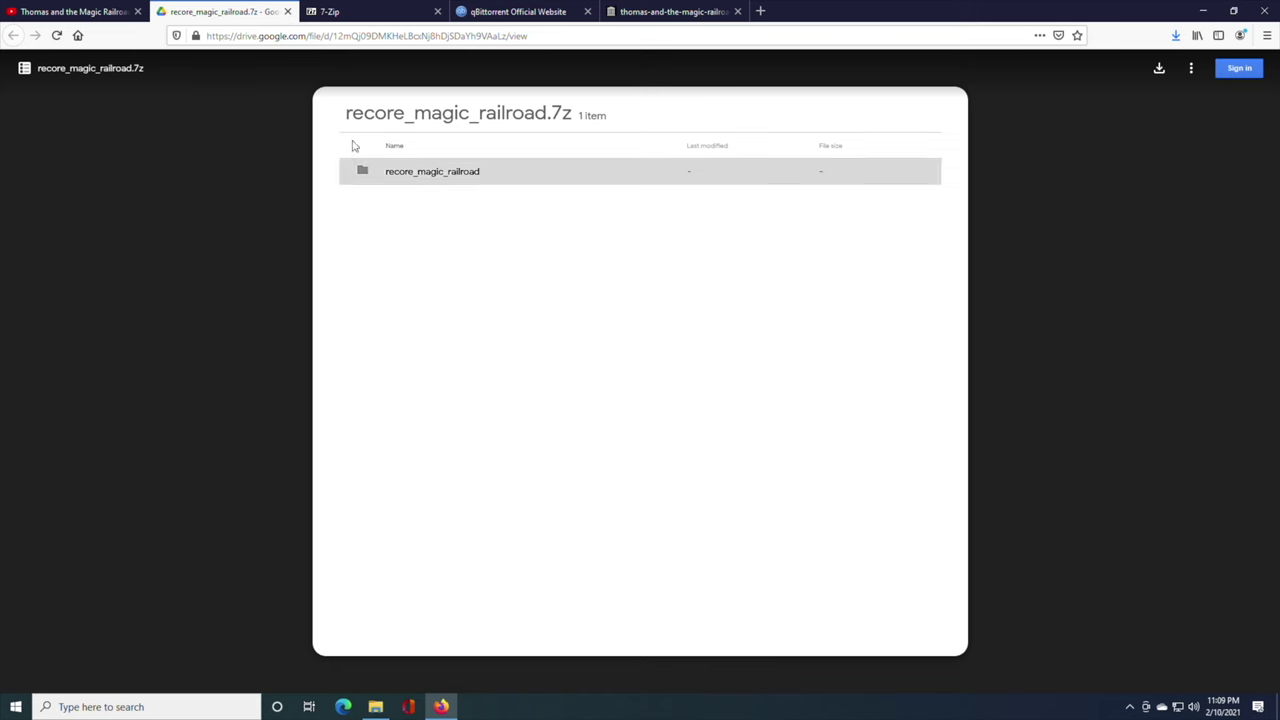
click(335, 11)
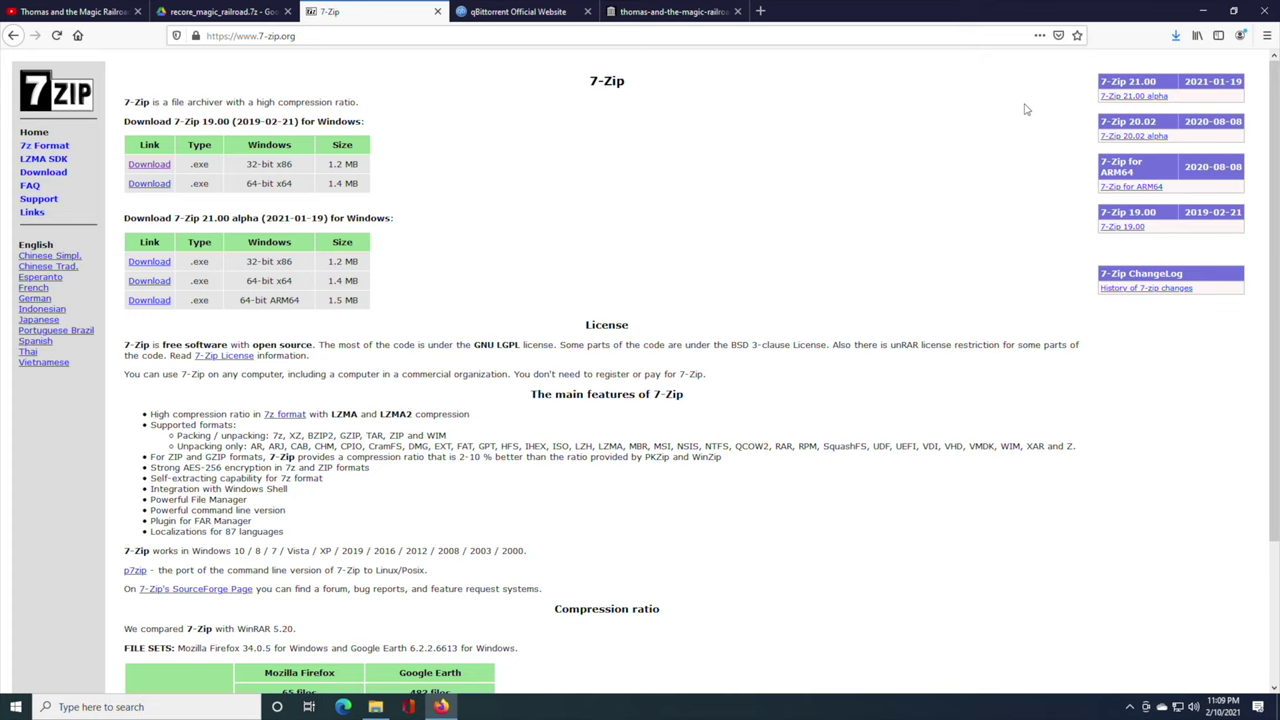
Open the downloaded recore_magic_railroad.7z from Firefox's downloads and look for another app on the PC
click(1173, 34)
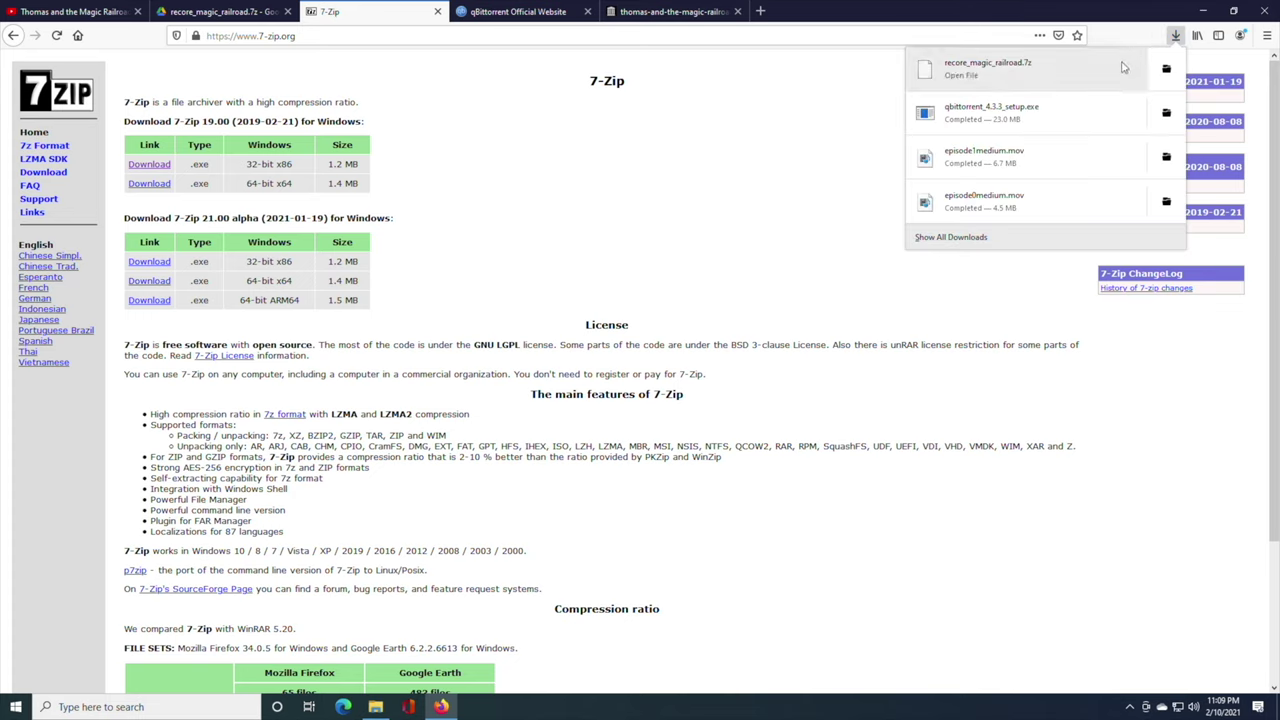
click(1095, 71)
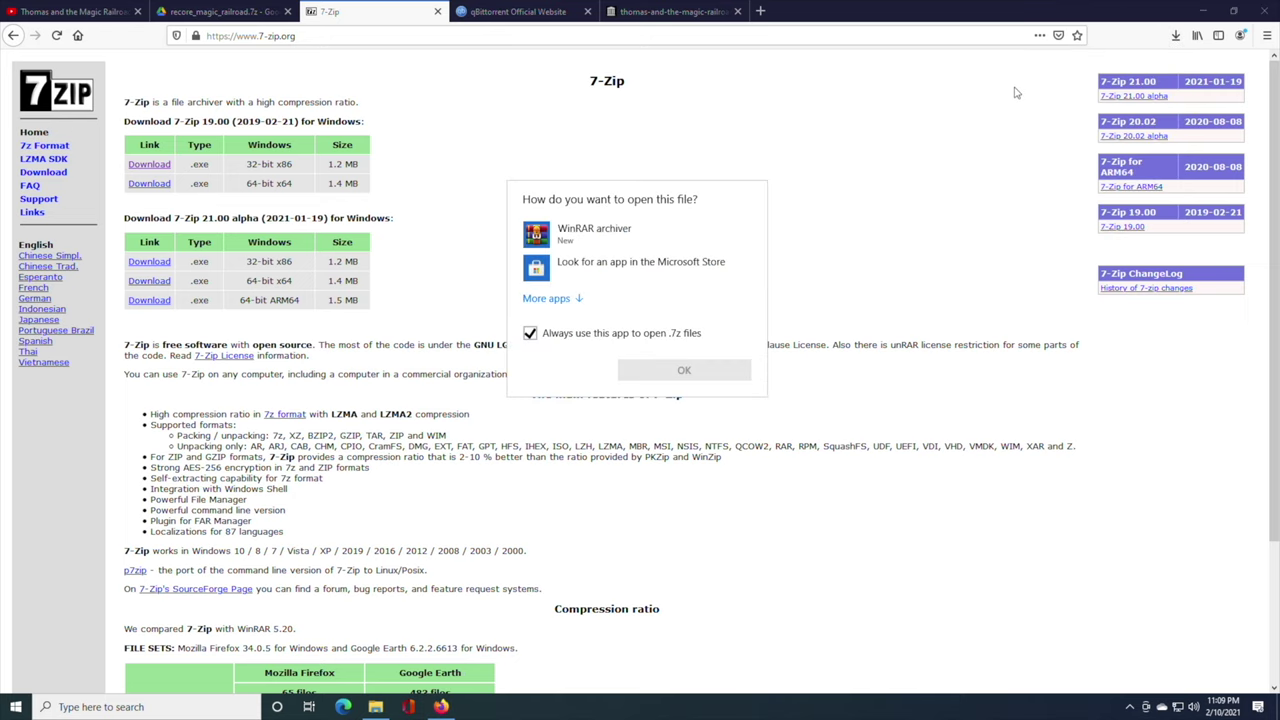
click(562, 300)
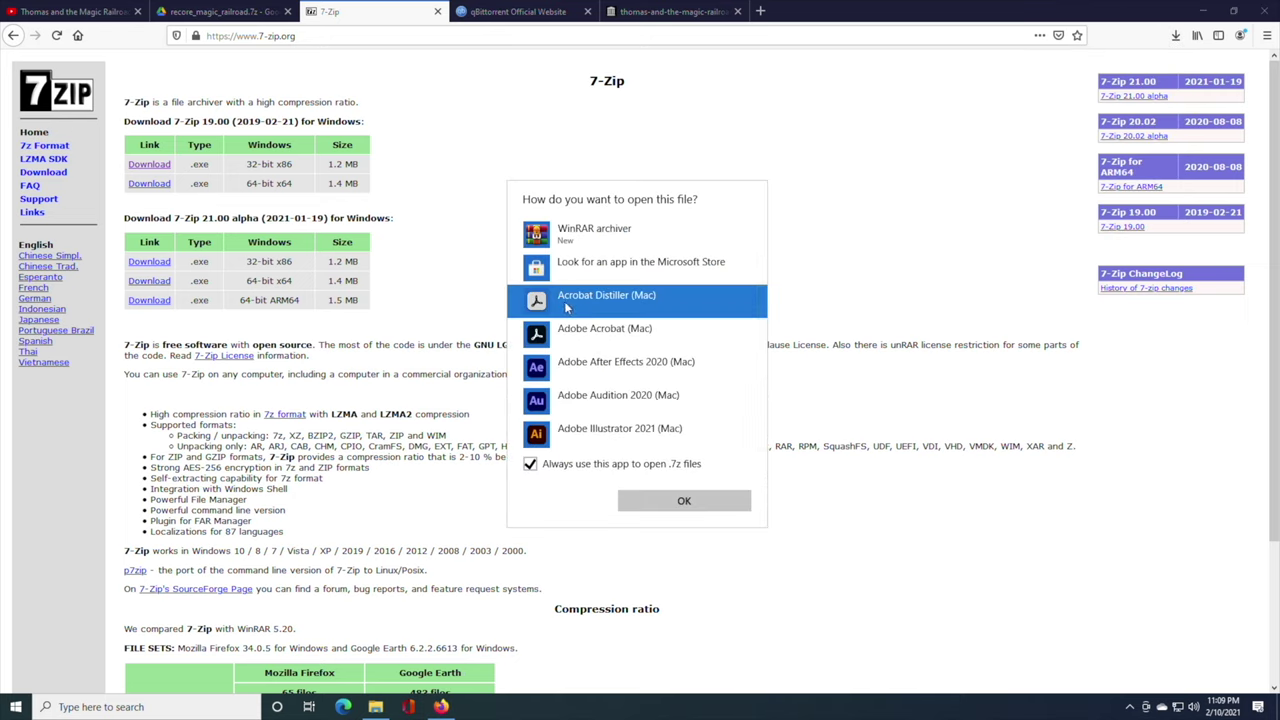
scroll(668, 323, down, 8)
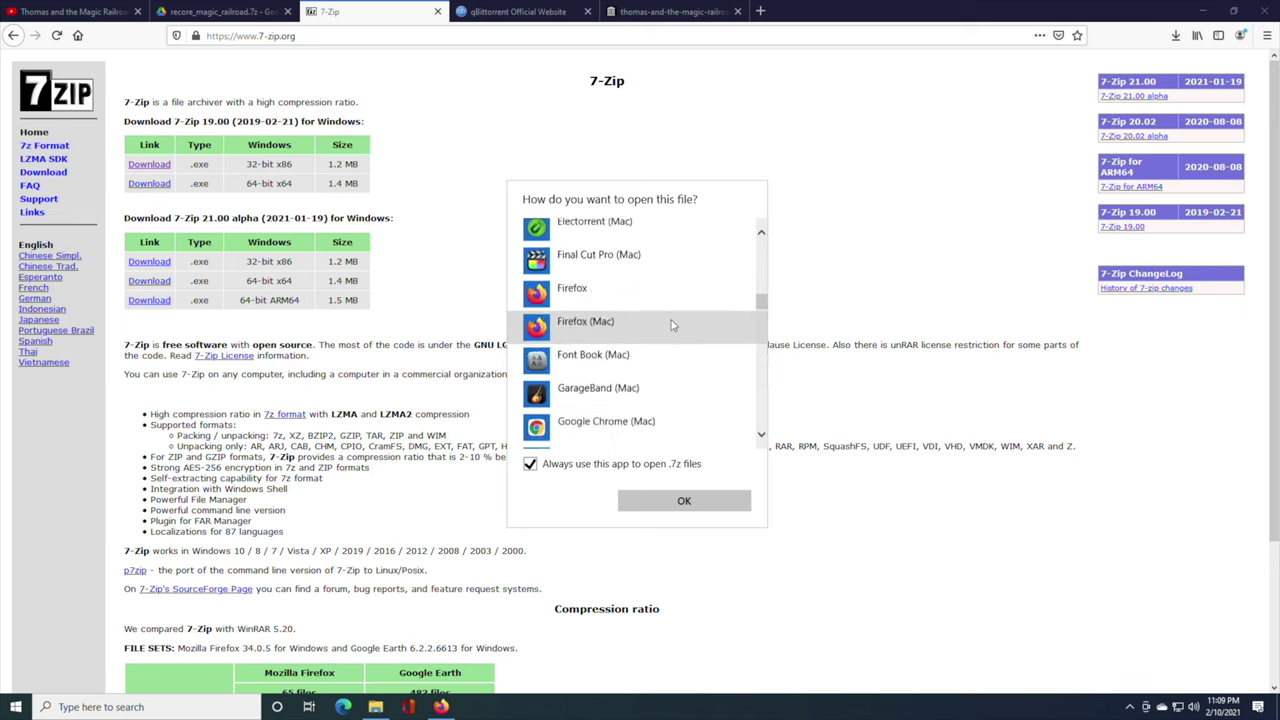
scroll(672, 324, down, 15)
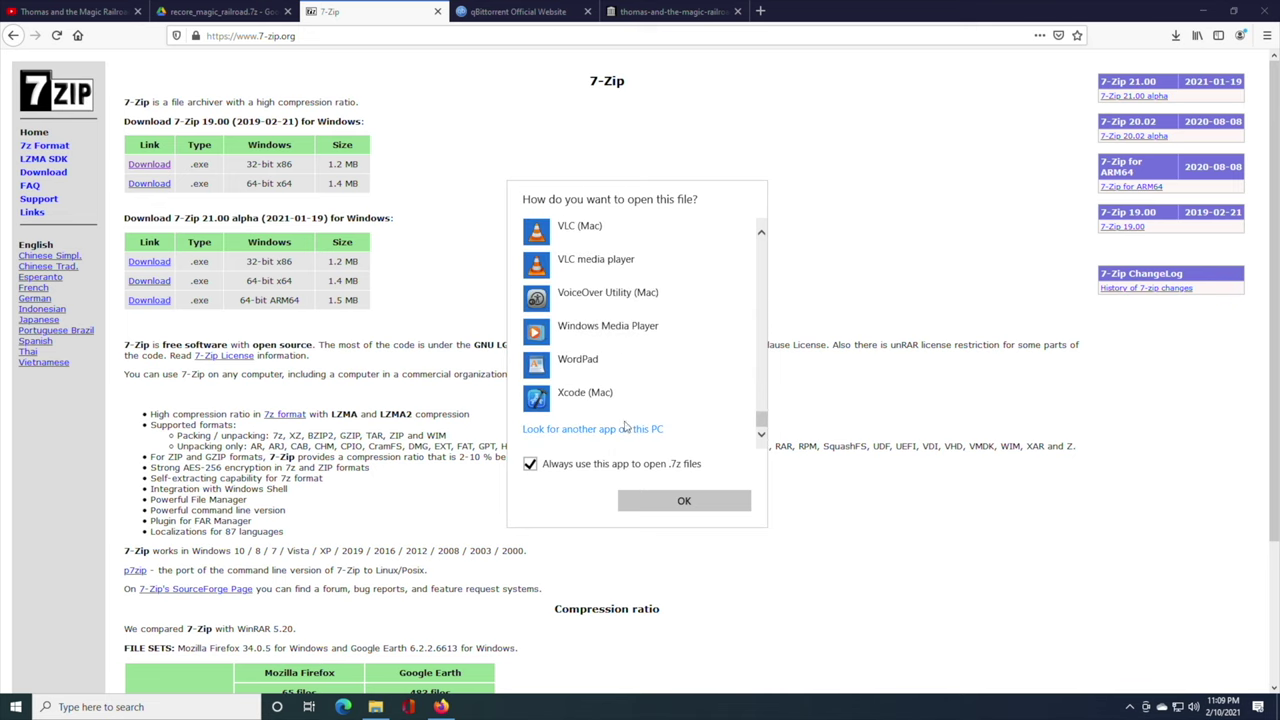
click(625, 428)
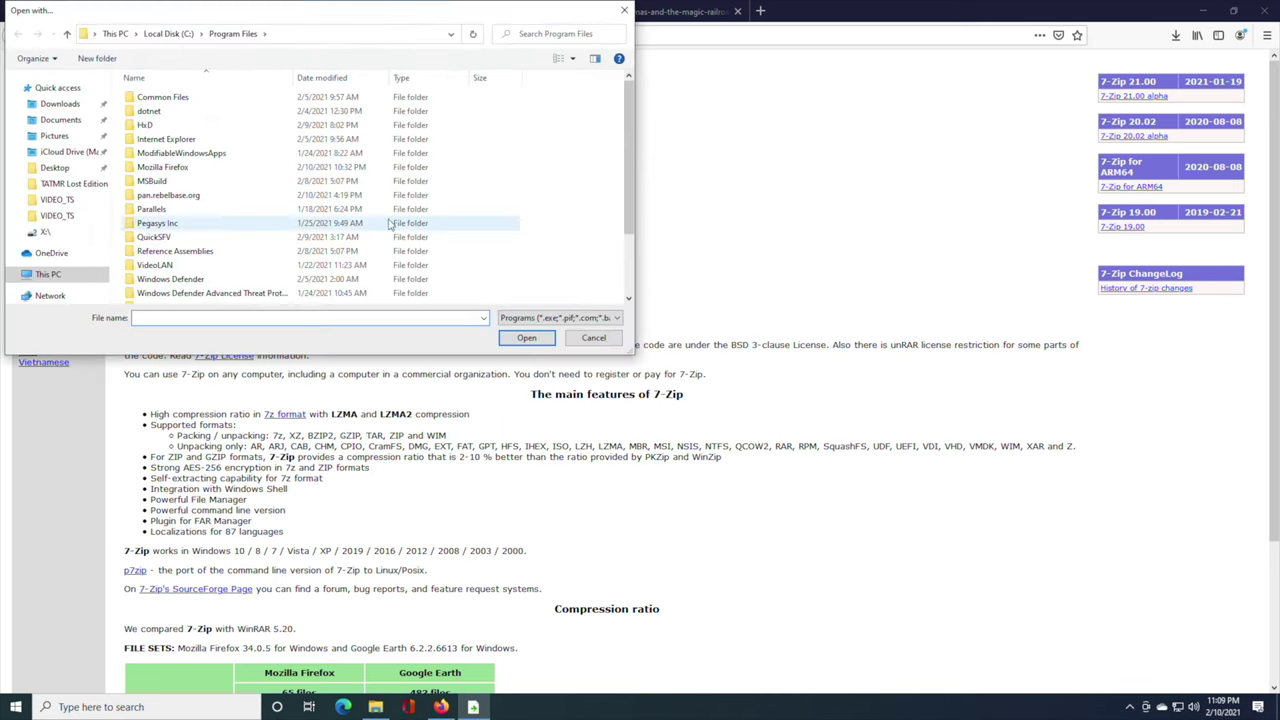
Choose C:\Program Files (x86)\7-Zip\7zFM.exe as the app always used for .7z files
click(170, 34)
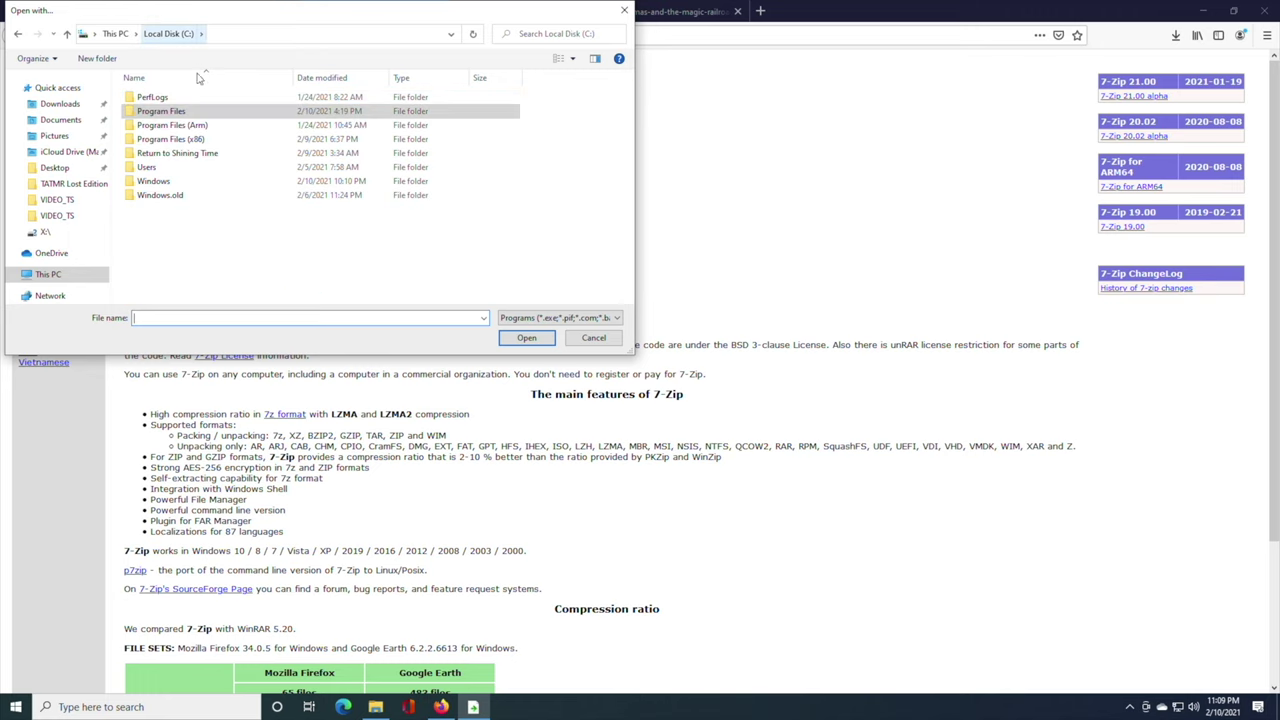
double_click(203, 140)
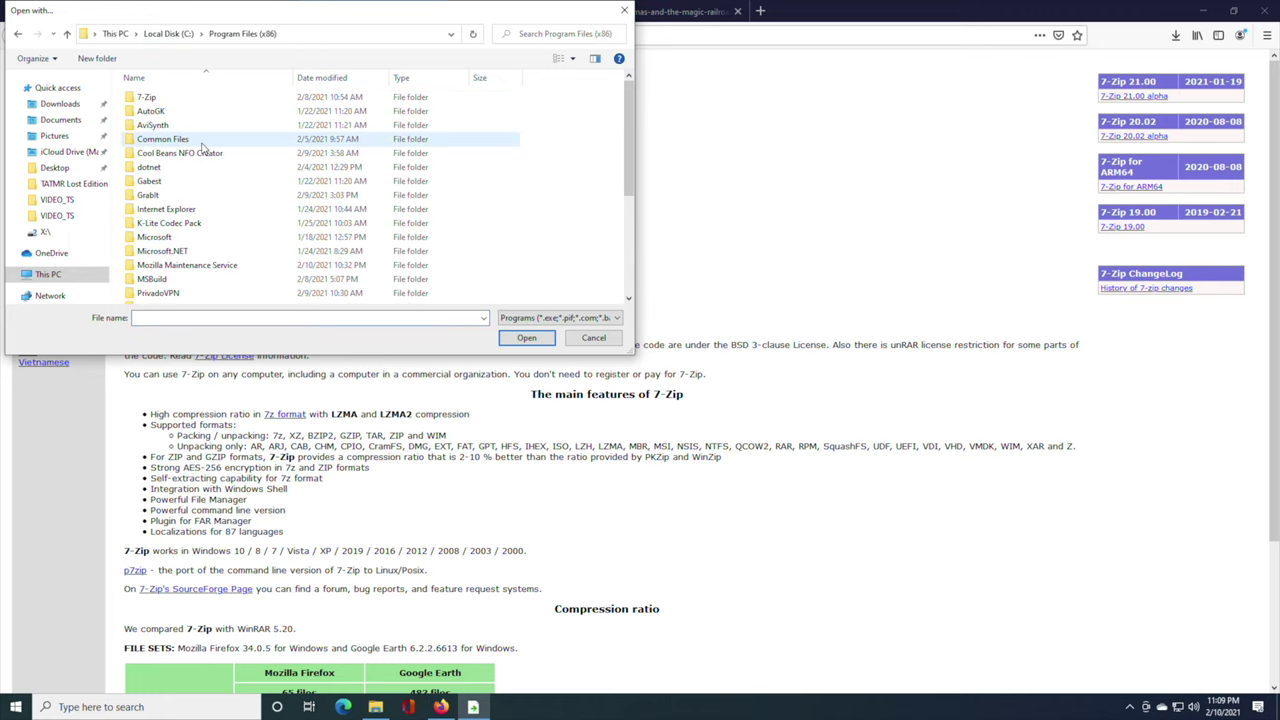
double_click(146, 98)
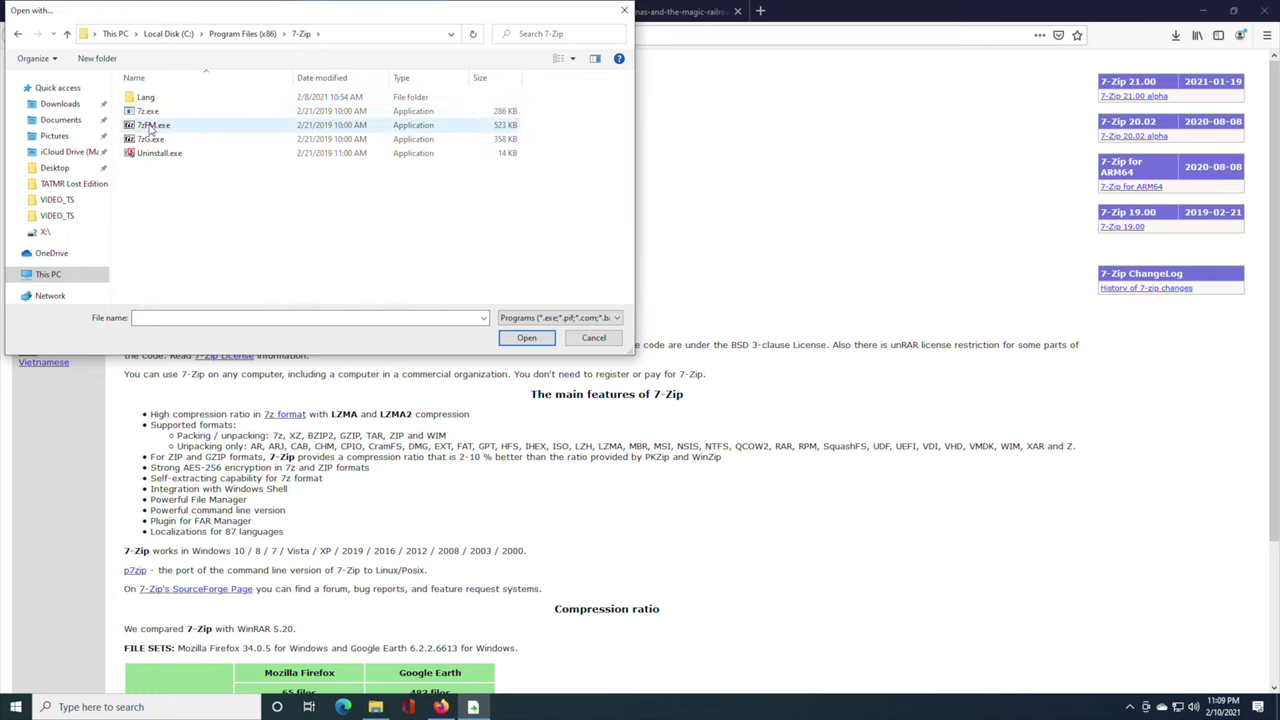
double_click(150, 126)
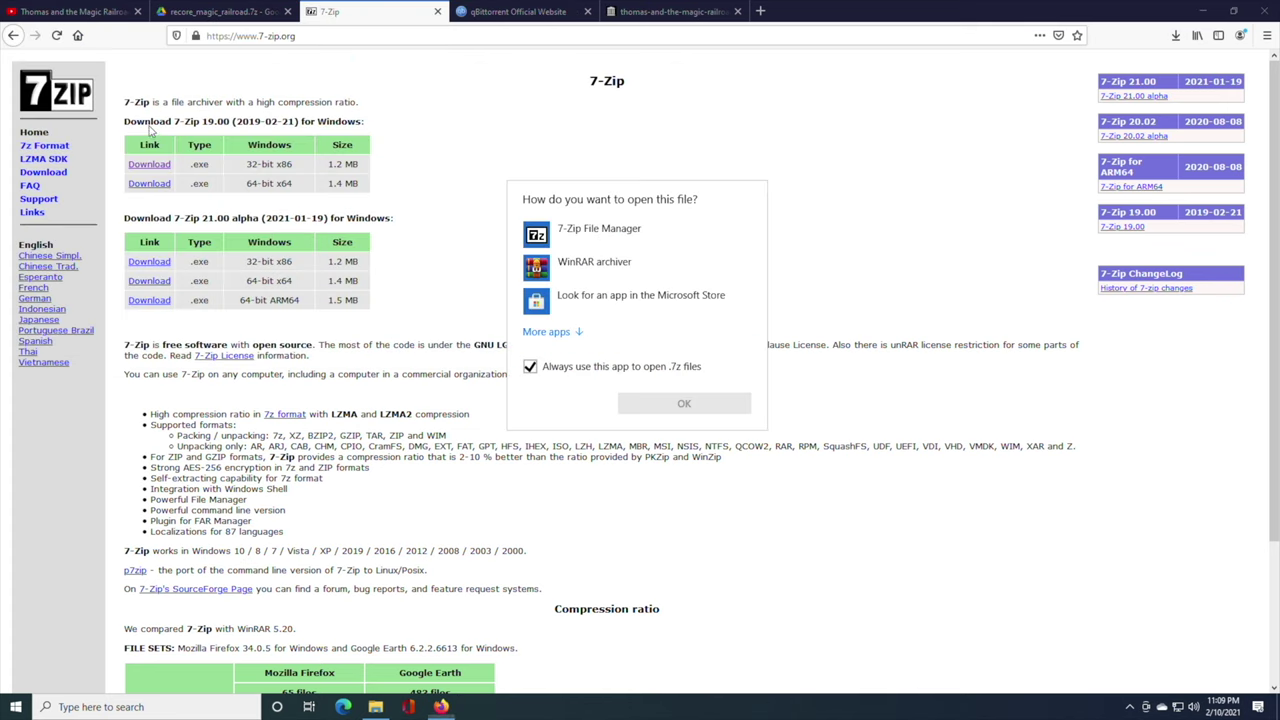
click(533, 232)
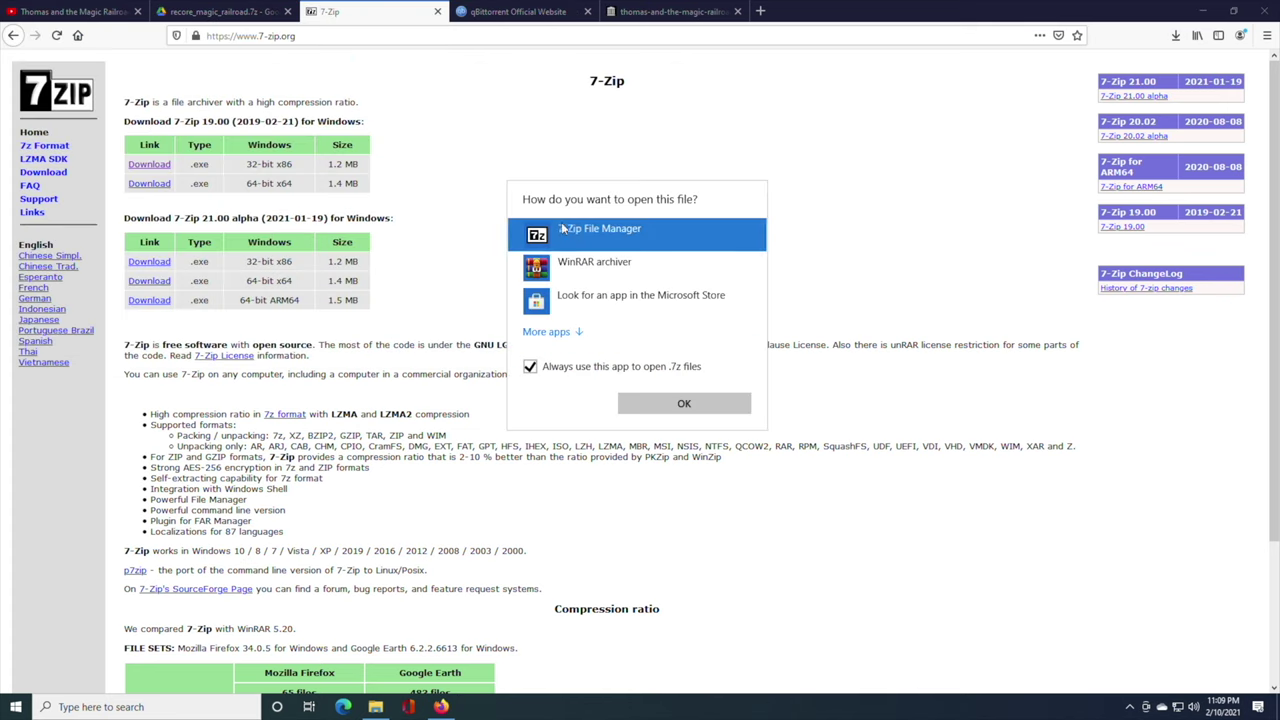
click(678, 402)
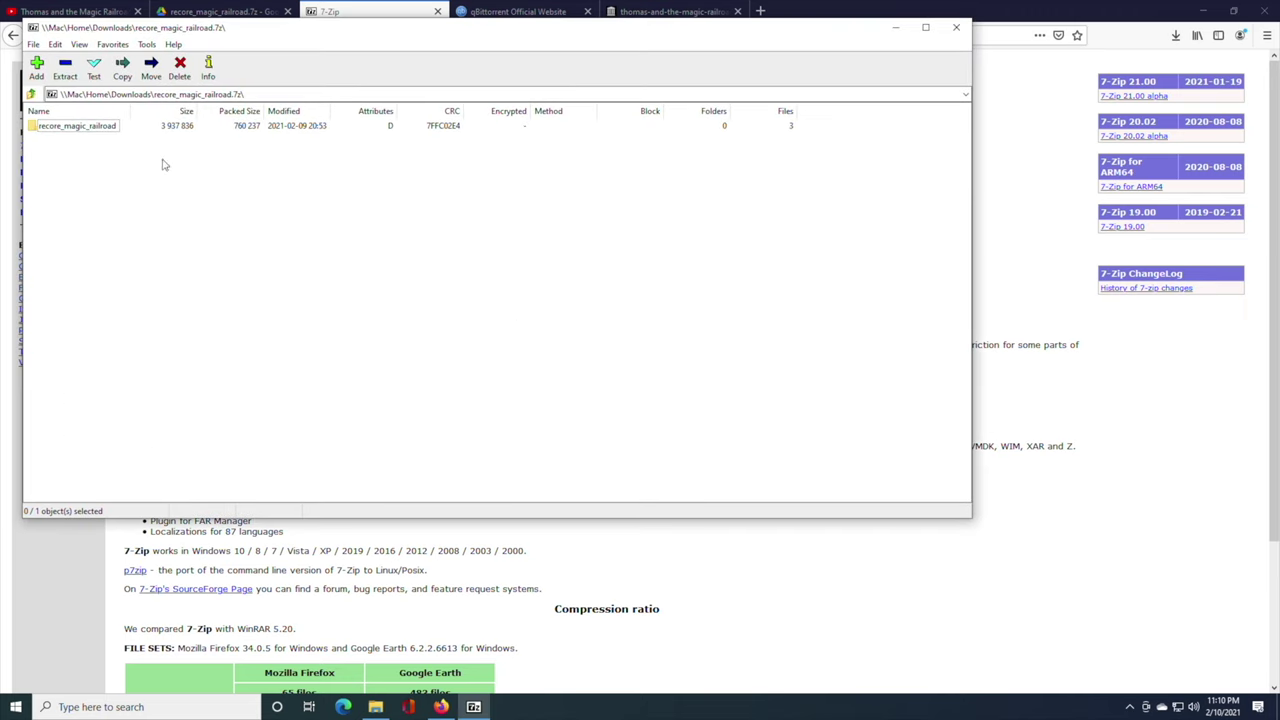
Open the archive's recore_magic_railroad folder, select its three files and start a Copy
double_click(82, 126)
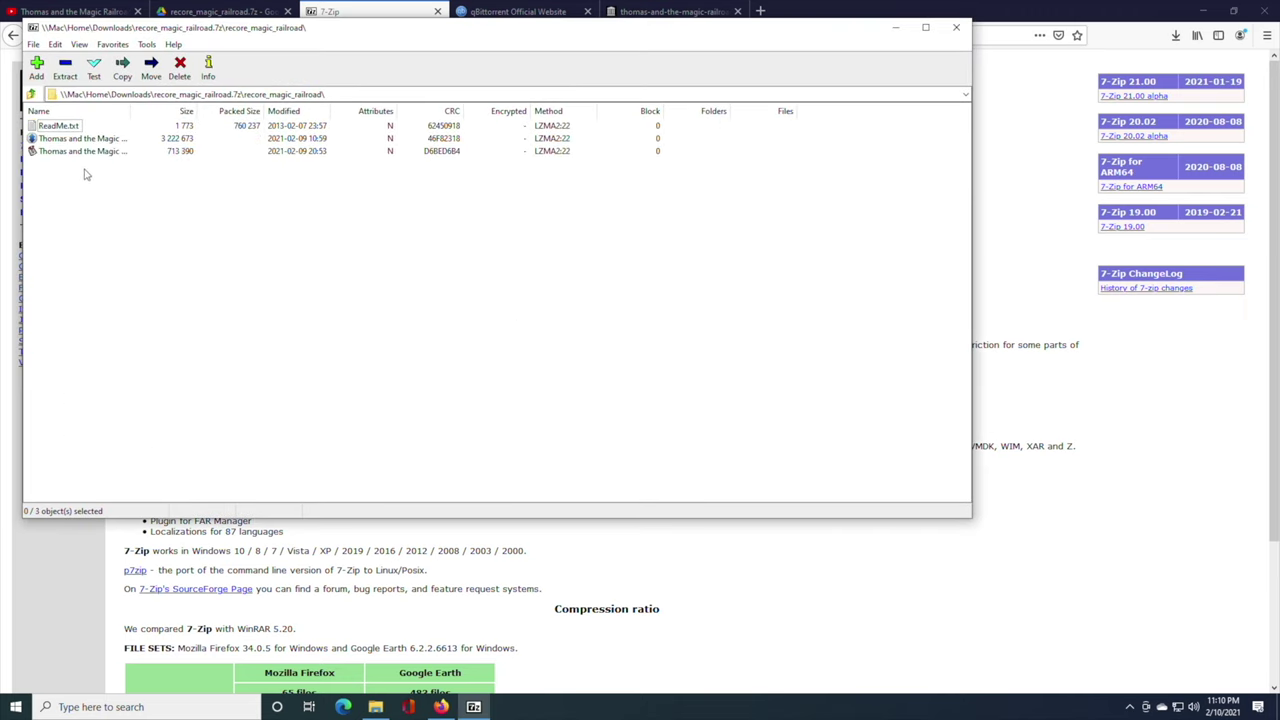
drag(86, 175, 42, 120)
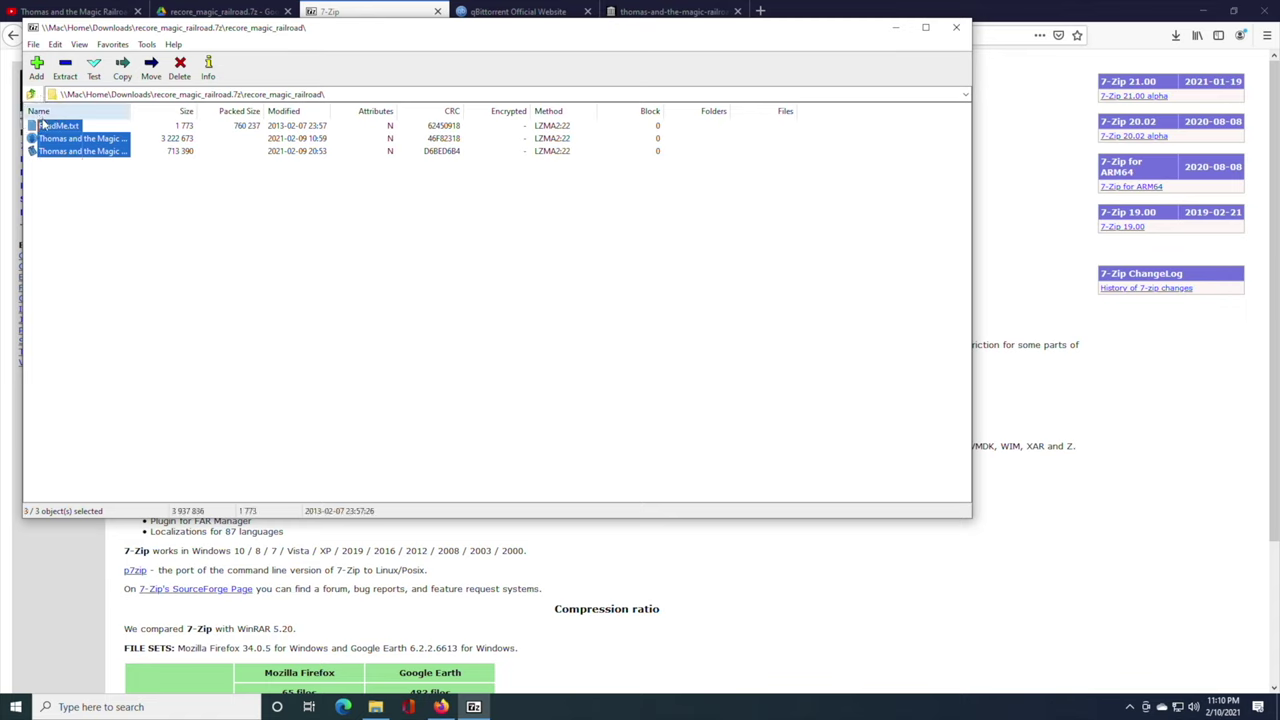
right_click(44, 121)
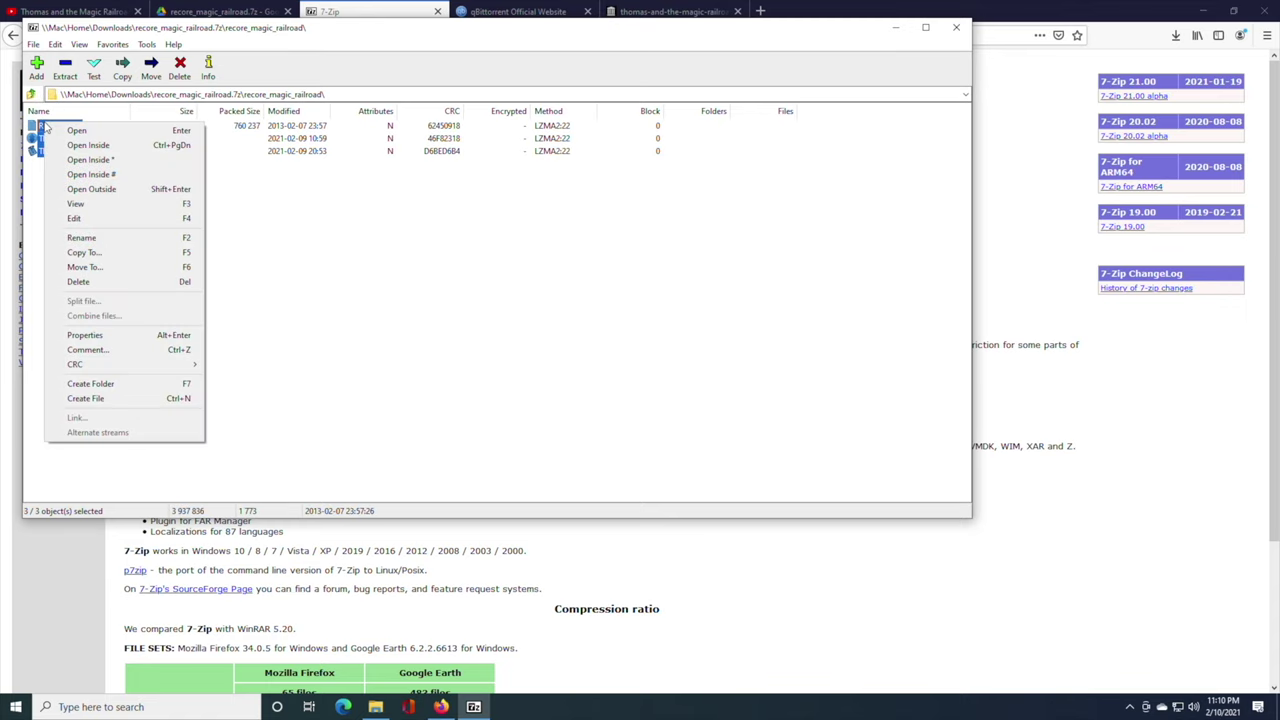
click(100, 238)
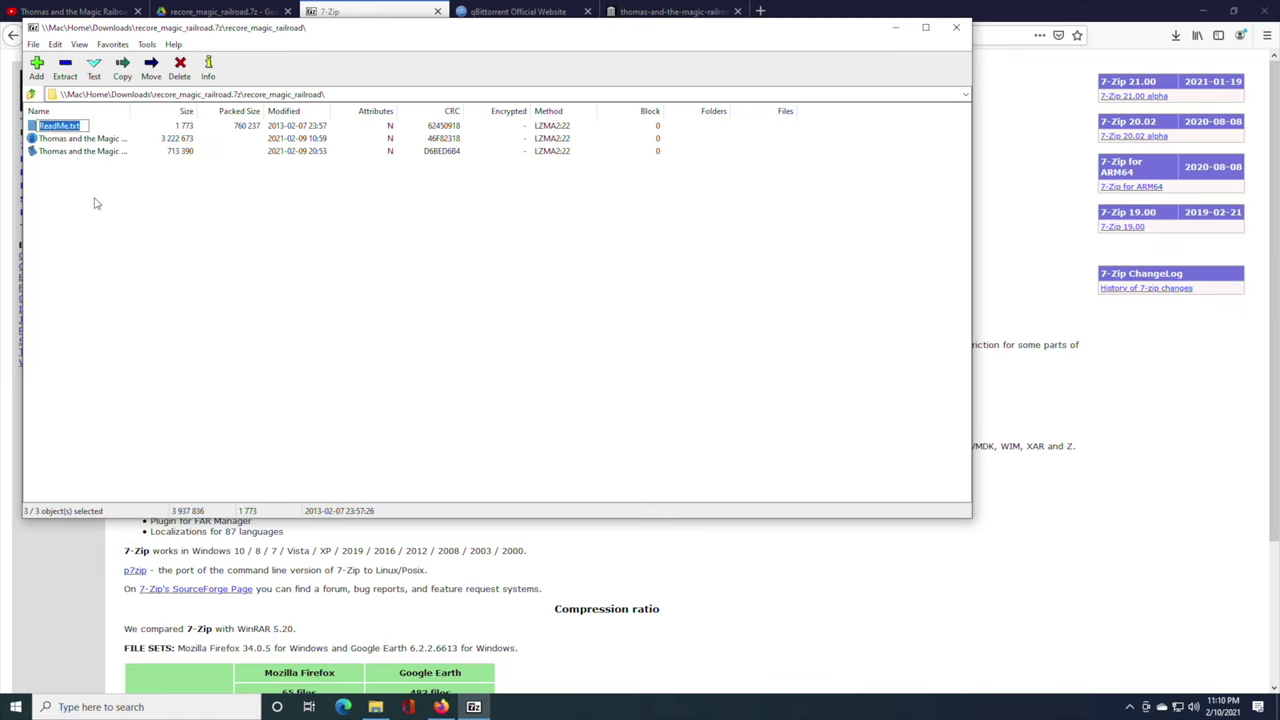
key(Escape)
right_click(72, 150)
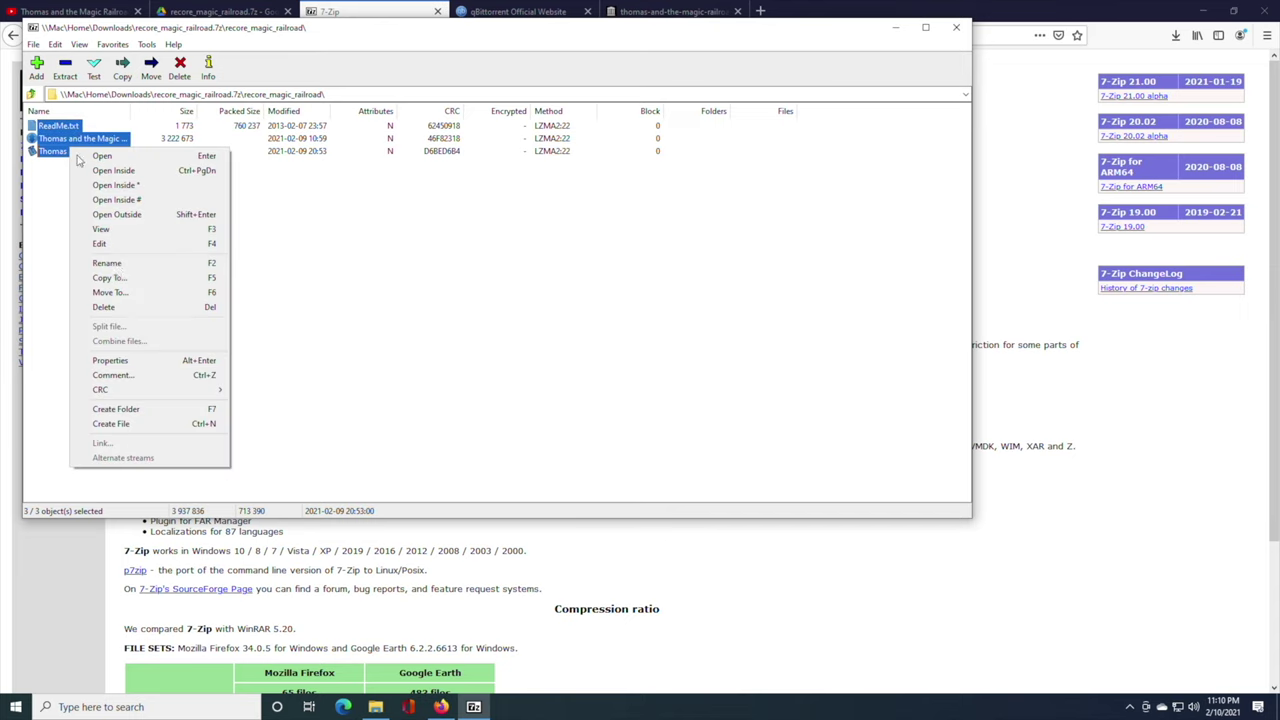
click(115, 279)
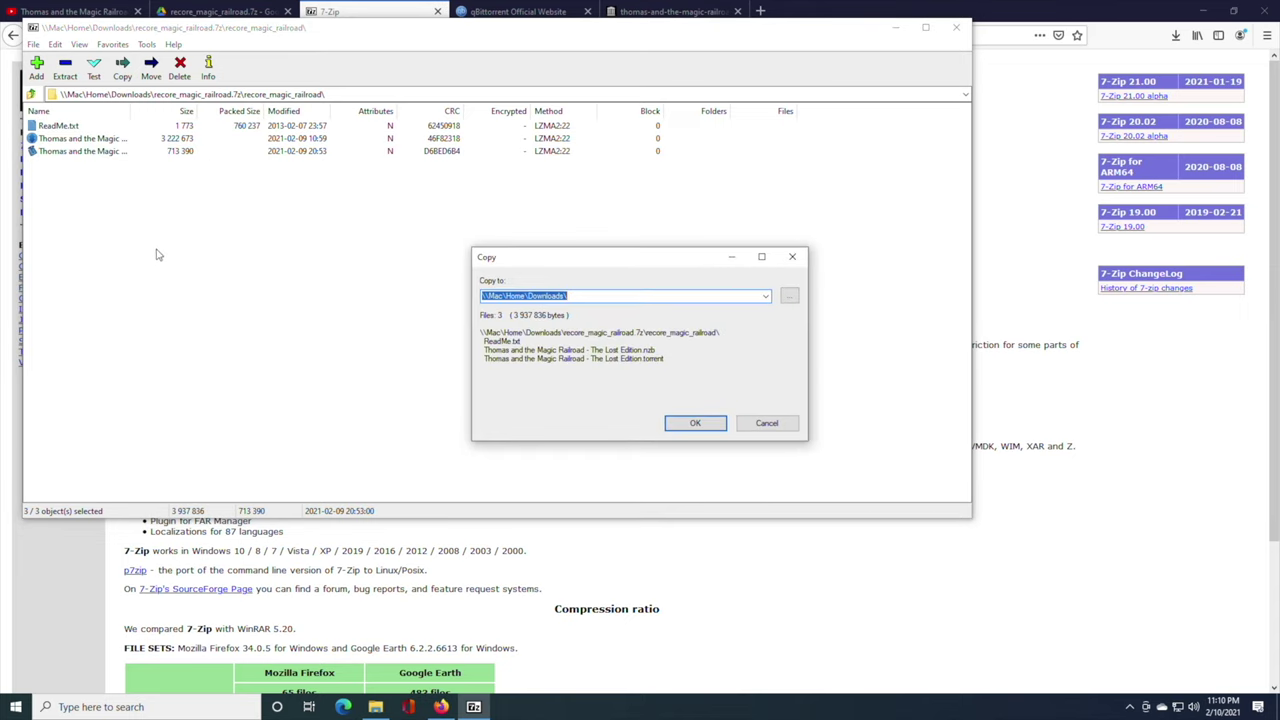
Copy ReadMe.txt, the NZB and torrent files into Documents\Mac Example\Downloads
click(789, 296)
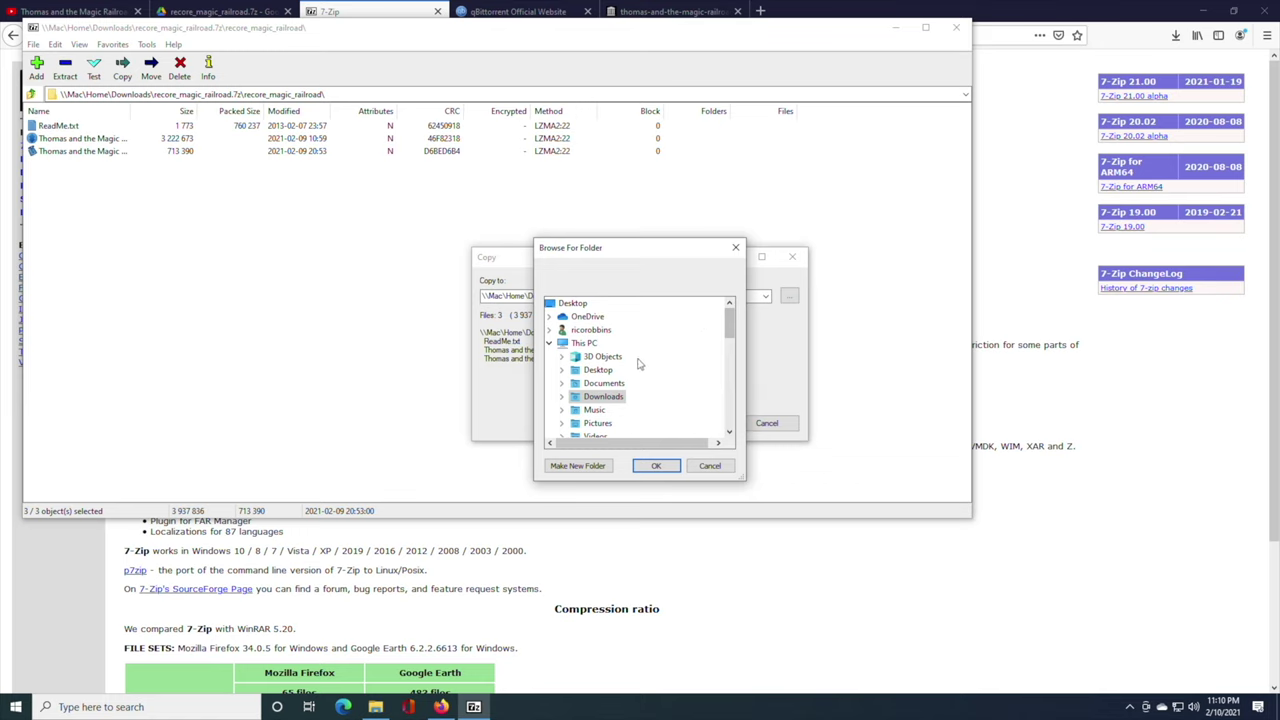
click(562, 384)
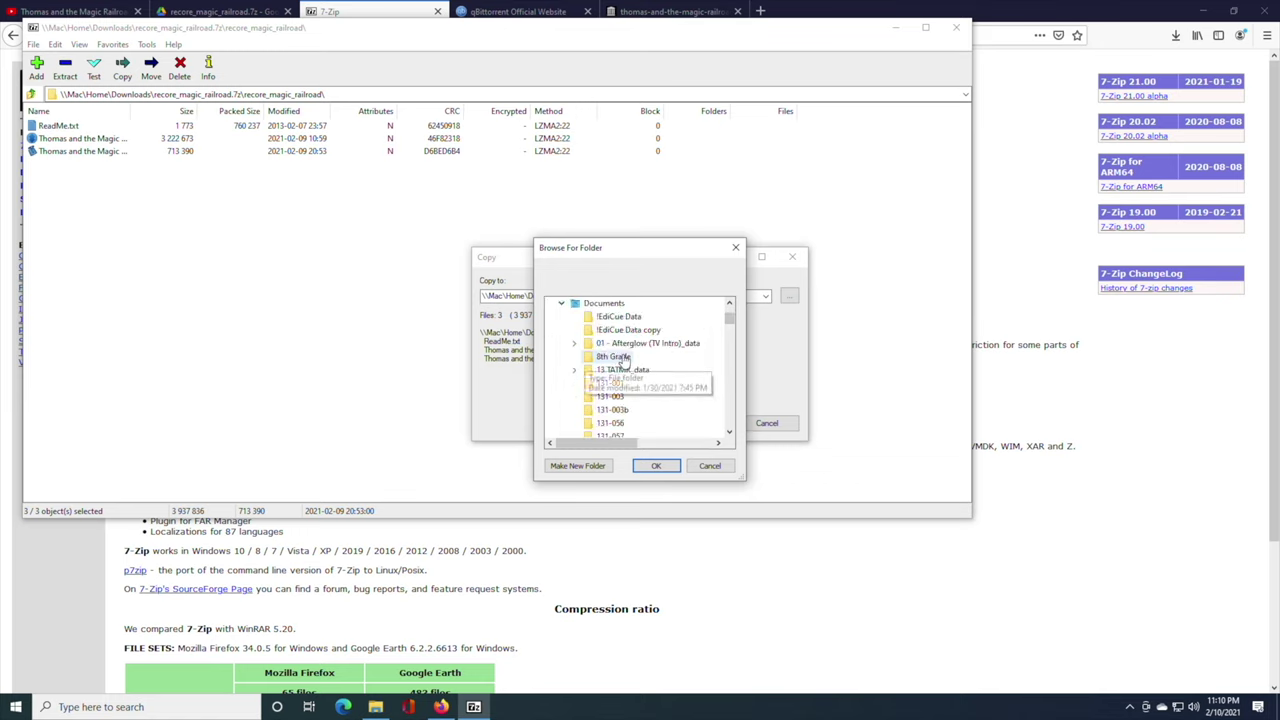
scroll(612, 360, down, 15)
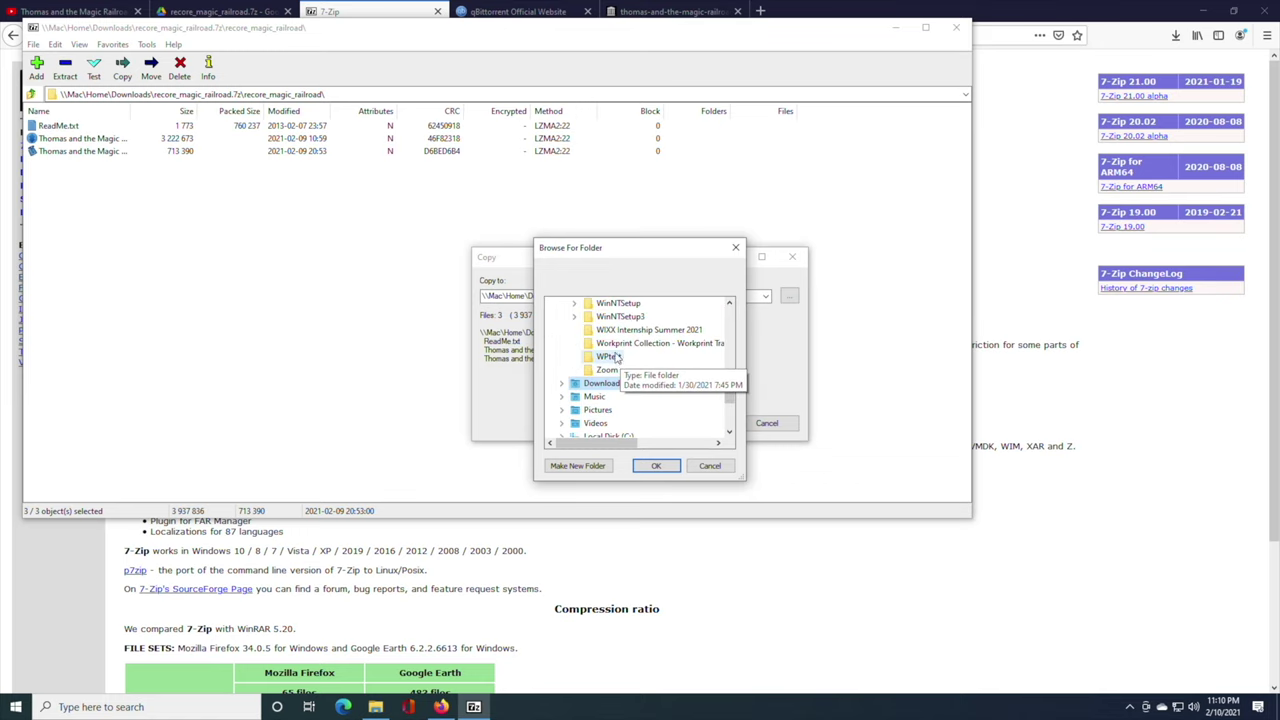
scroll(617, 357, up, 10)
click(574, 343)
click(628, 356)
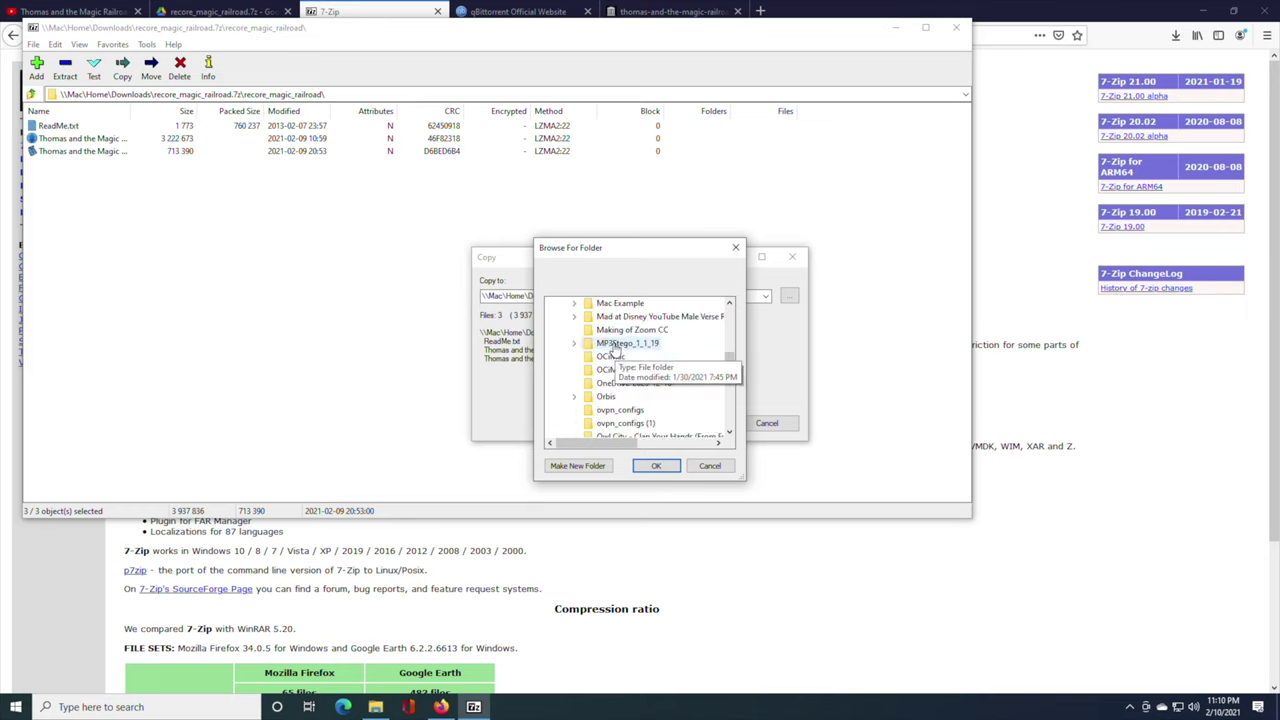
click(664, 464)
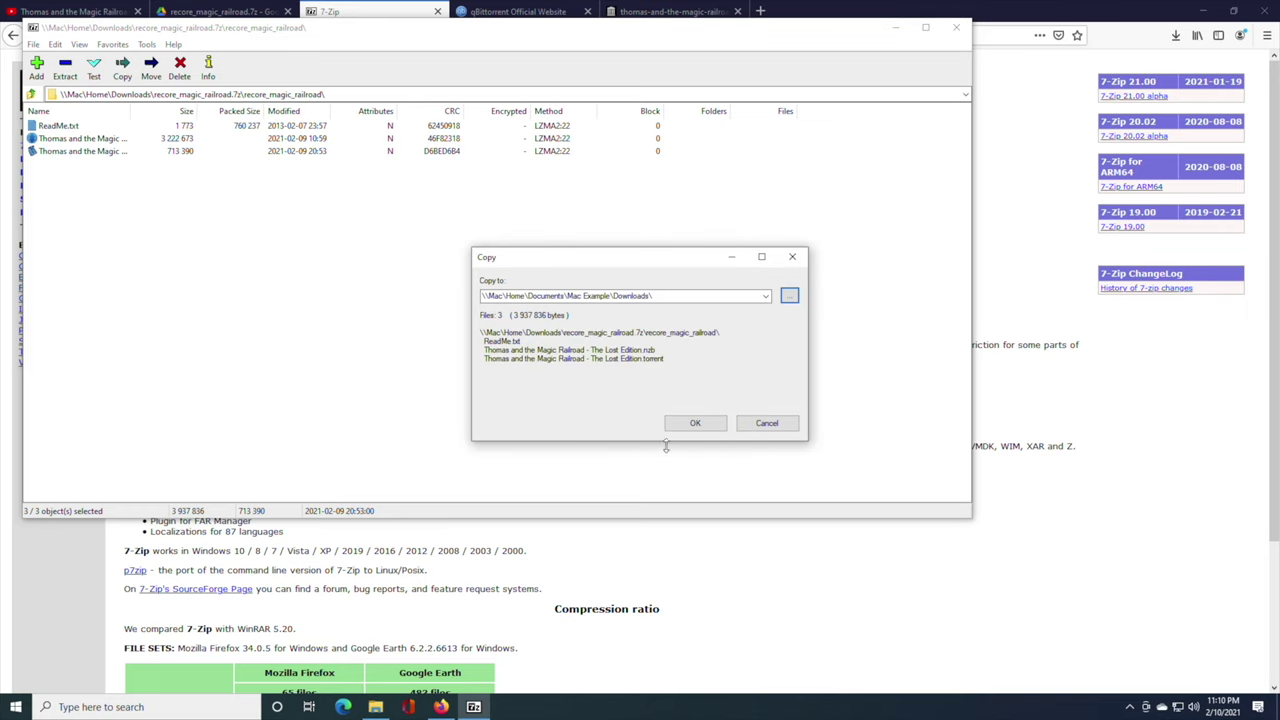
click(691, 424)
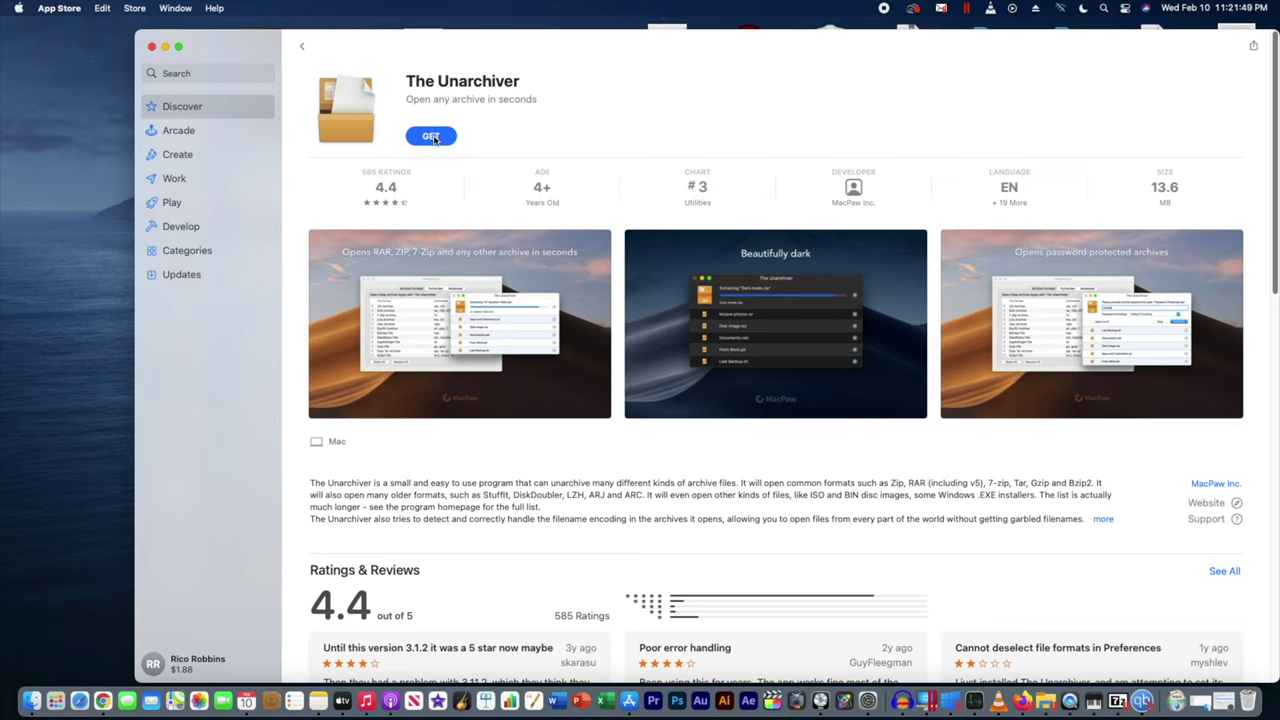
Get and install The Unarchiver, signing in with the Apple ID password
click(433, 139)
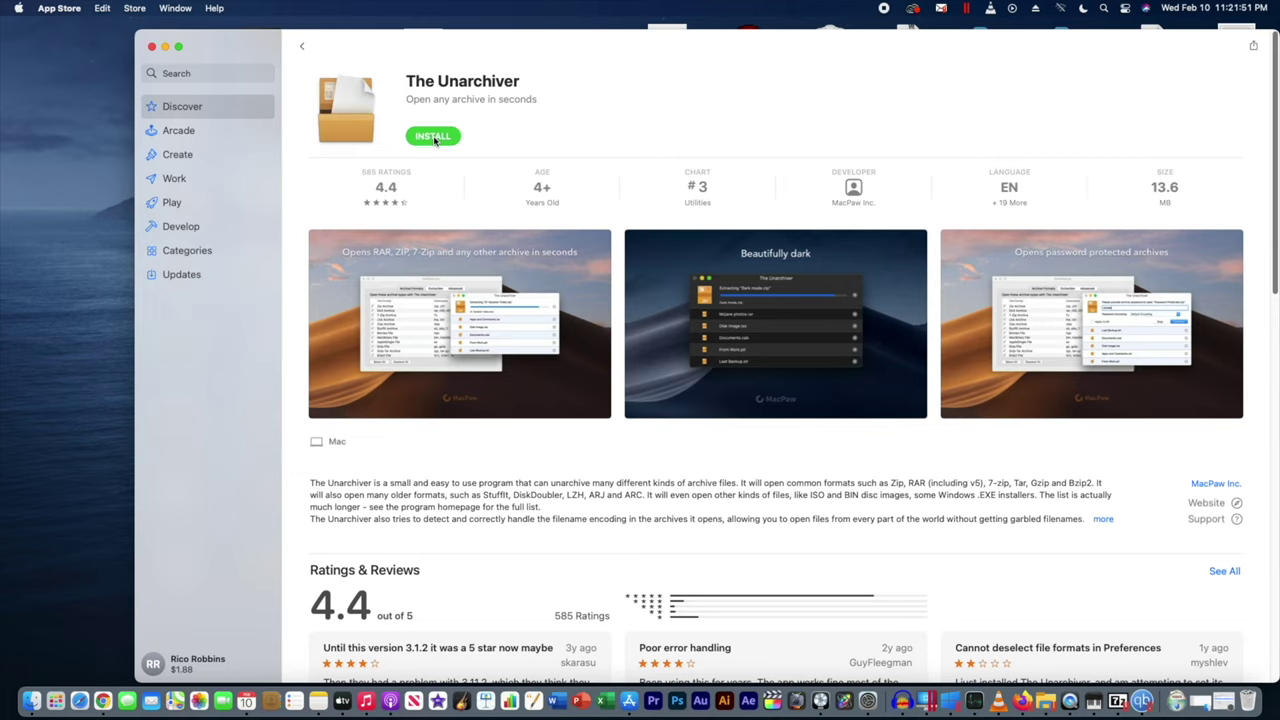
click(434, 140)
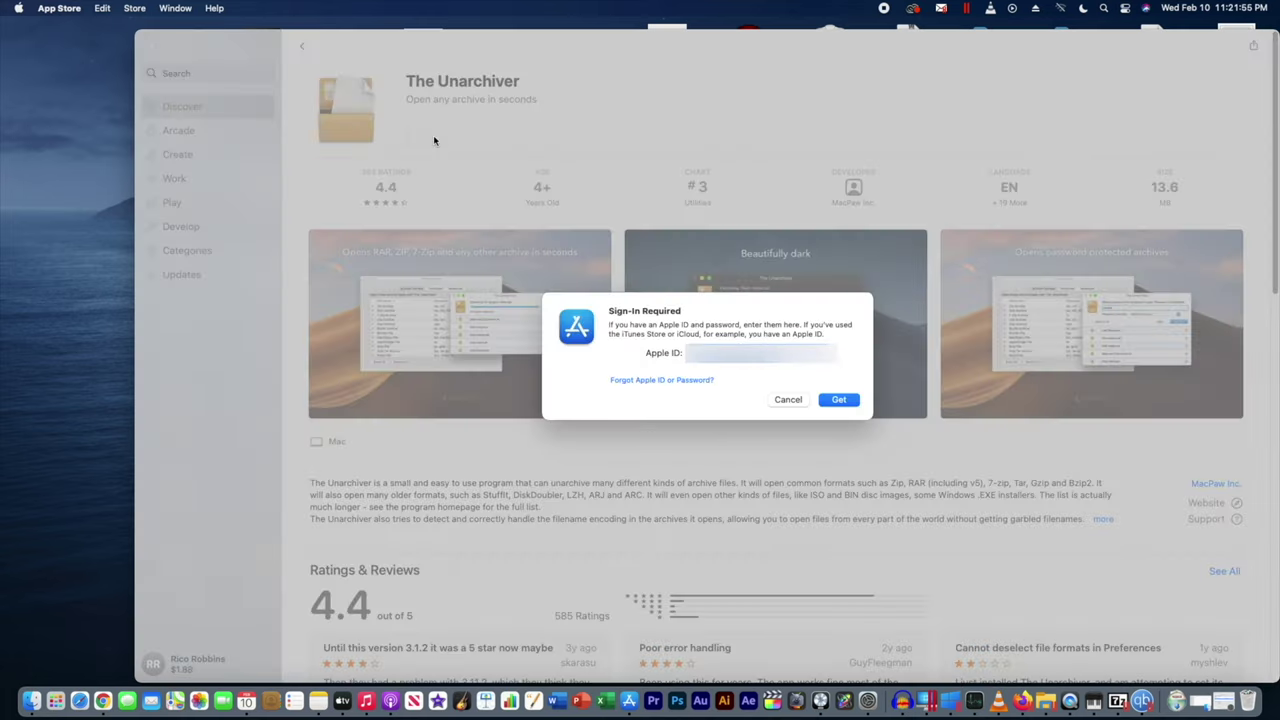
click(840, 402)
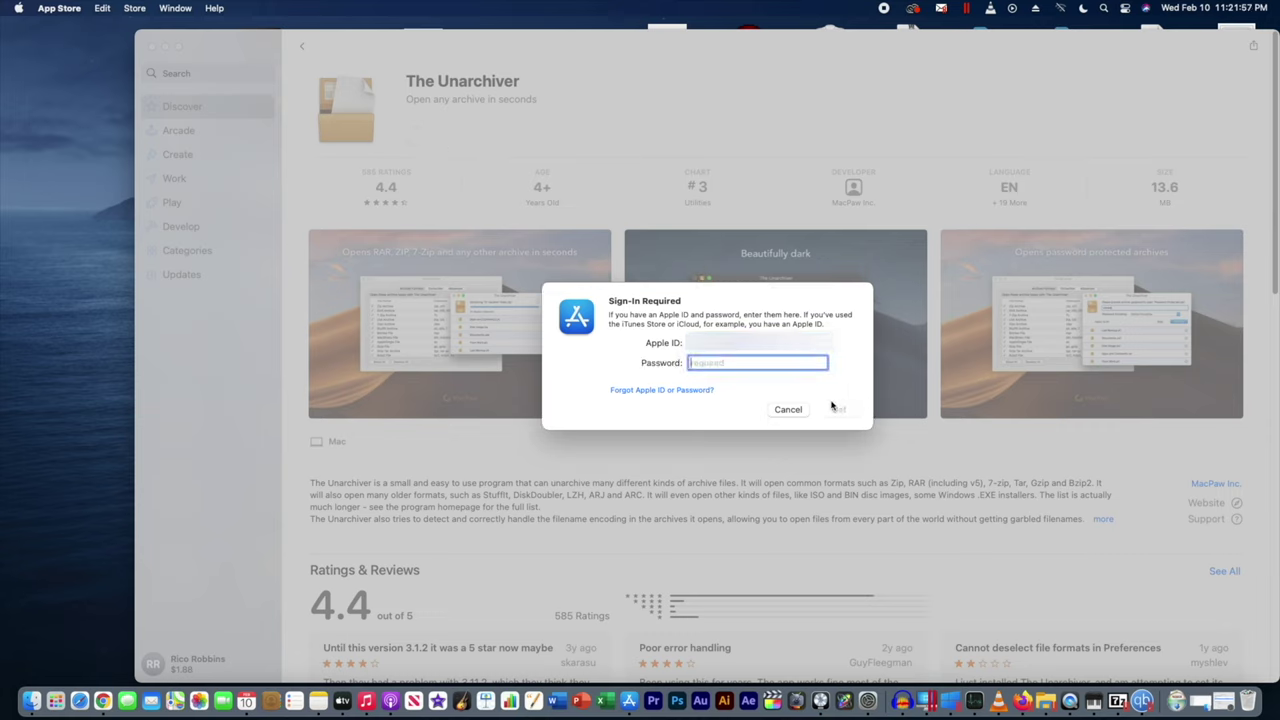
text(•••••)
key(Return)
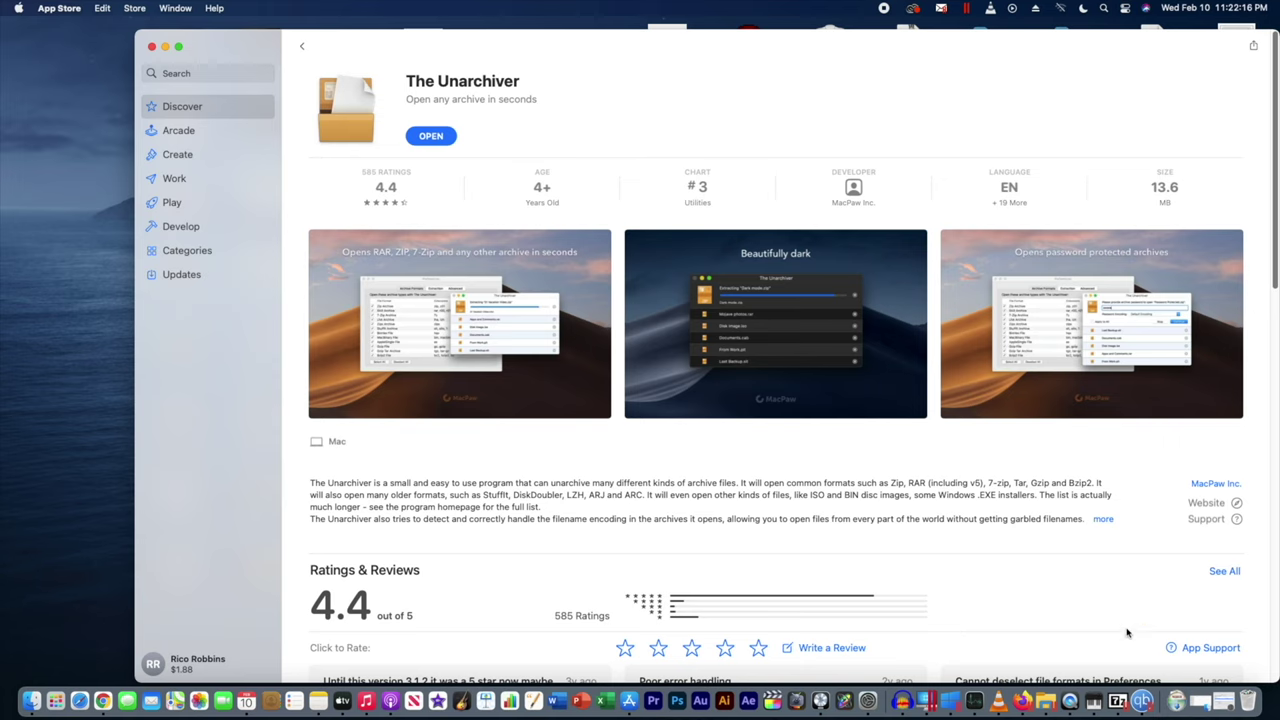
Navigate Finder to Mac Example > mini > Downloads and select recore_magic_railroad.7z
click(1199, 700)
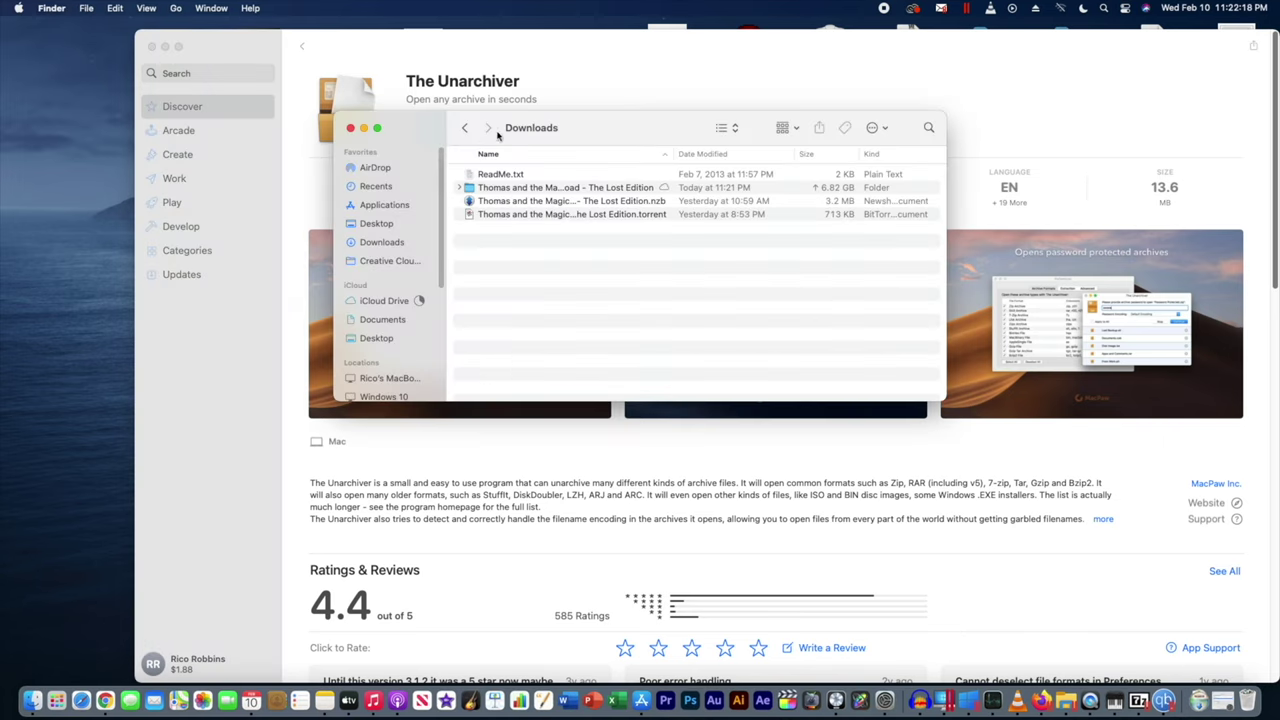
click(464, 128)
double_click(484, 190)
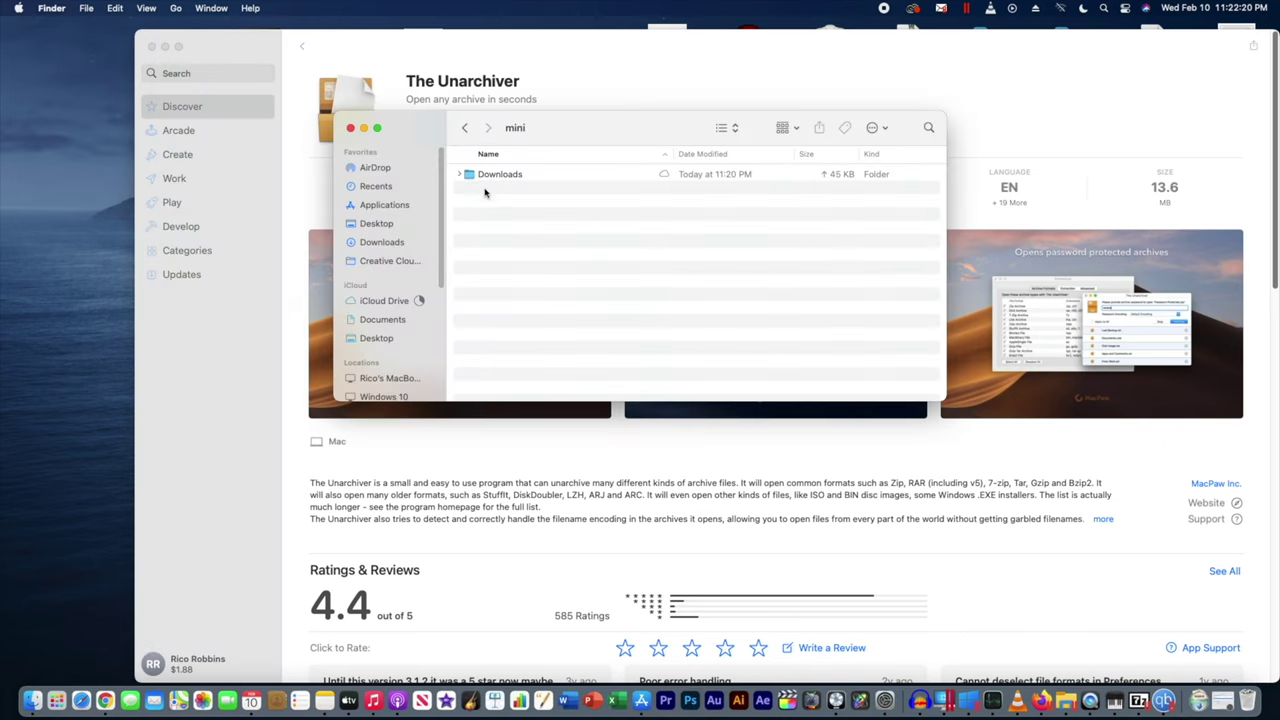
double_click(490, 178)
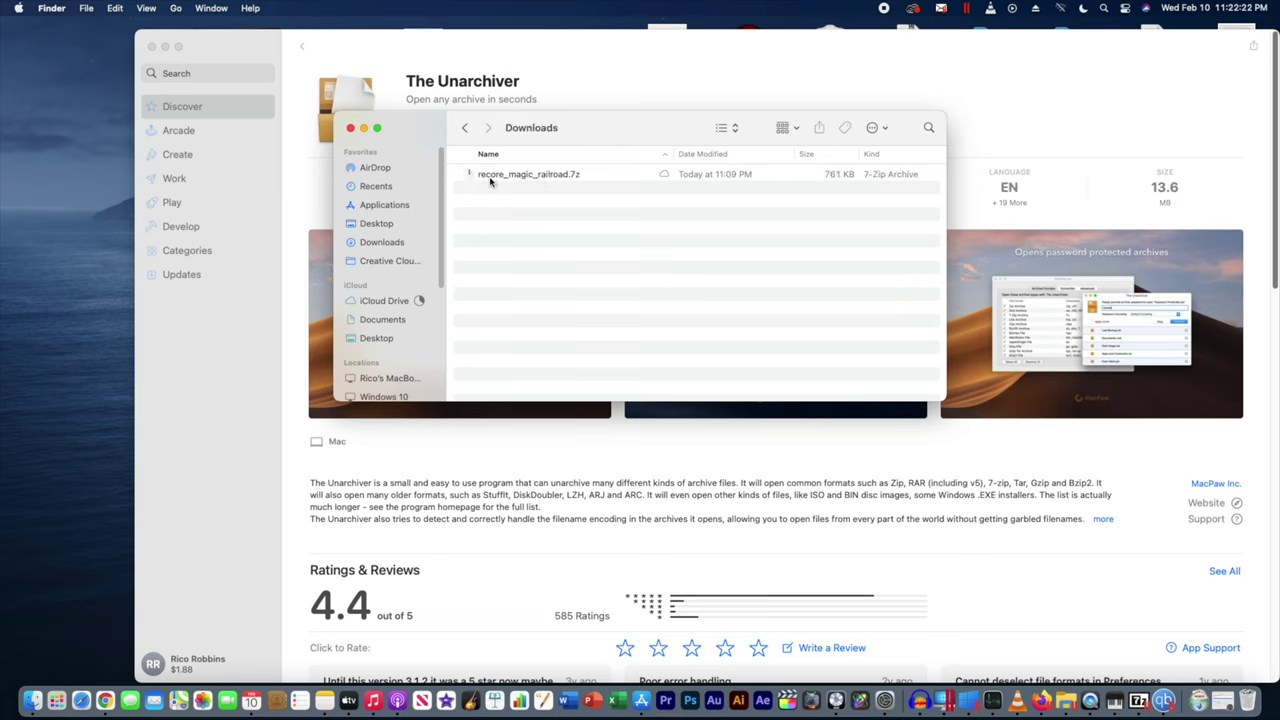
click(490, 178)
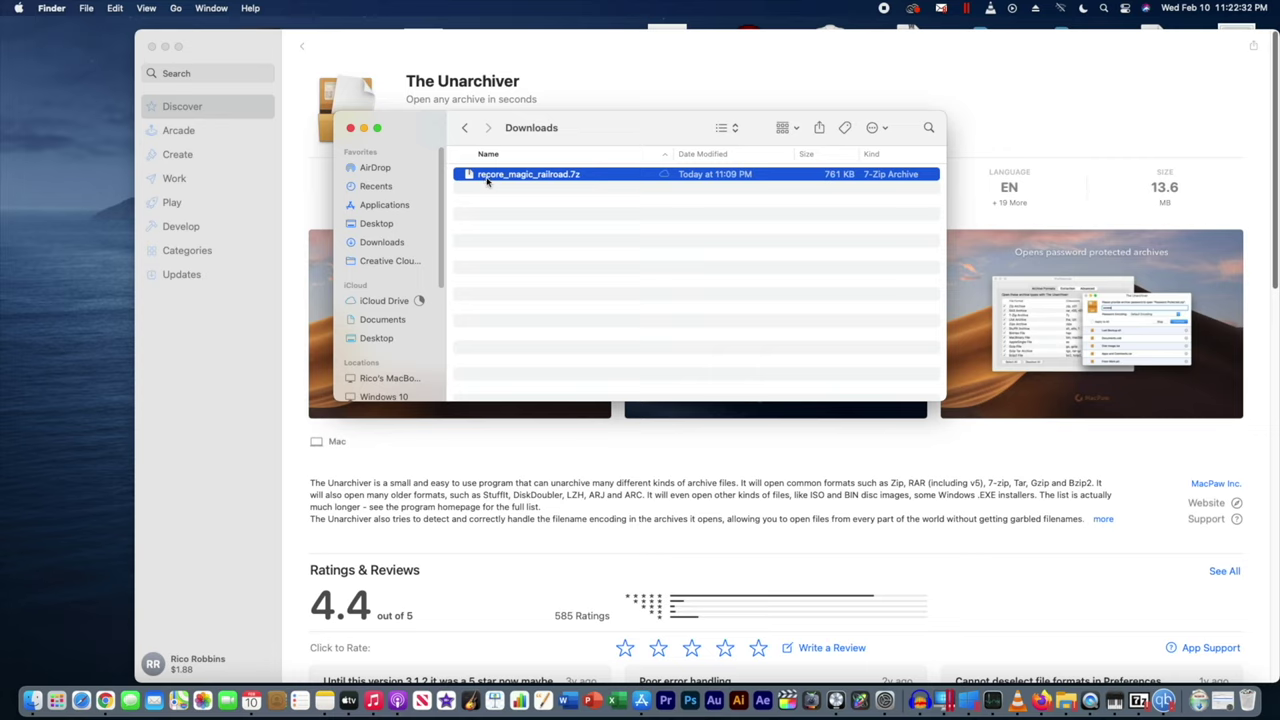
Open recore_magic_railroad.7z with The Unarchiver via Open With
right_click(487, 181)
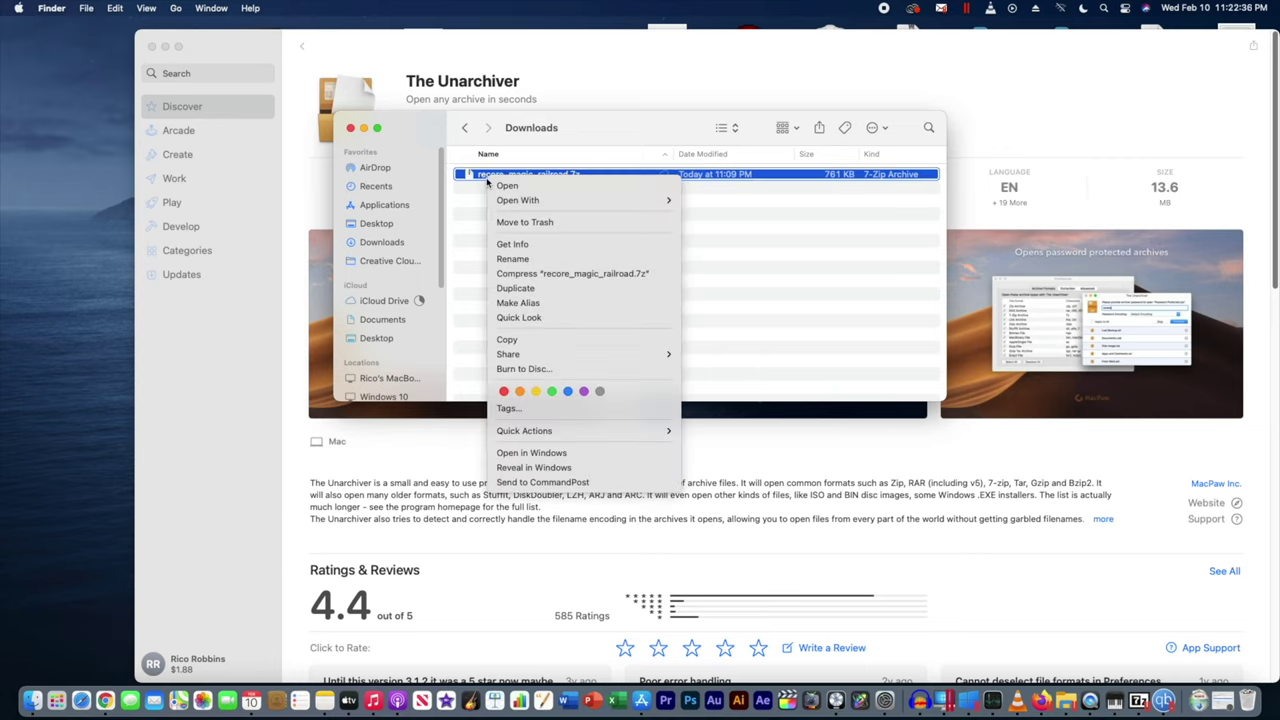
mouse_move(504, 201)
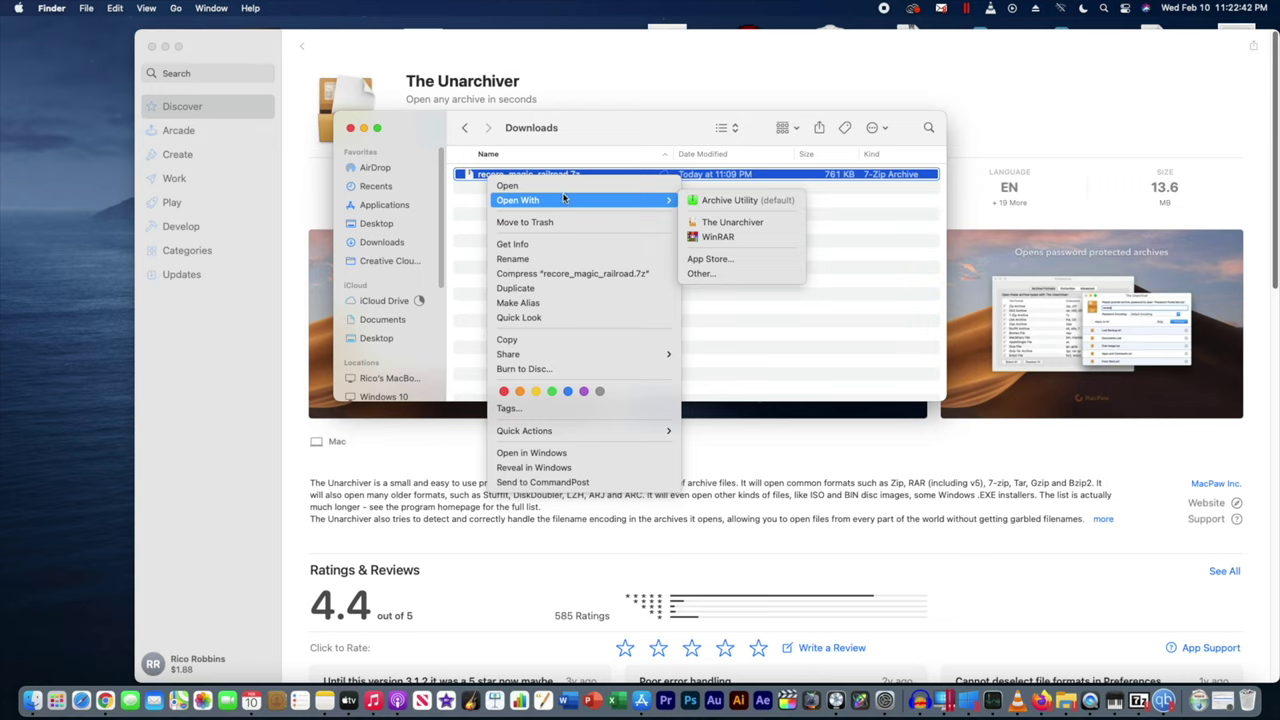
click(711, 223)
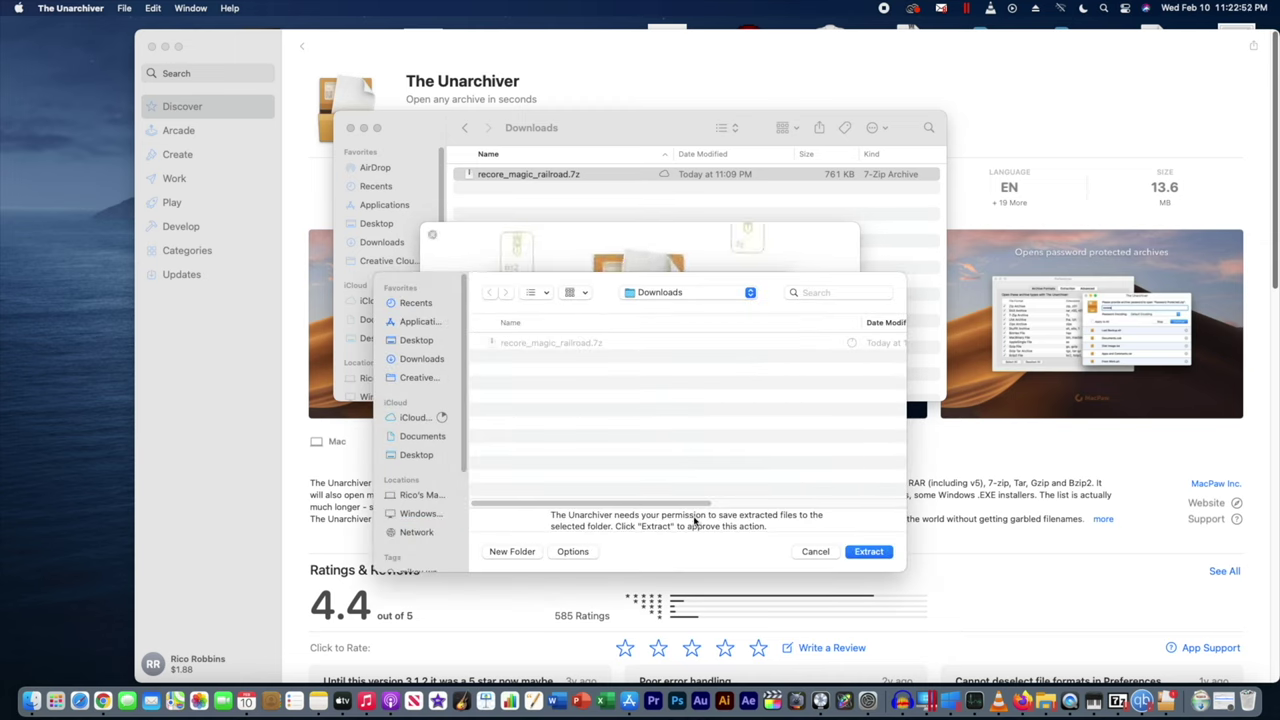
Approve extraction into Downloads and open the new recore_magic_railroad folder
click(862, 552)
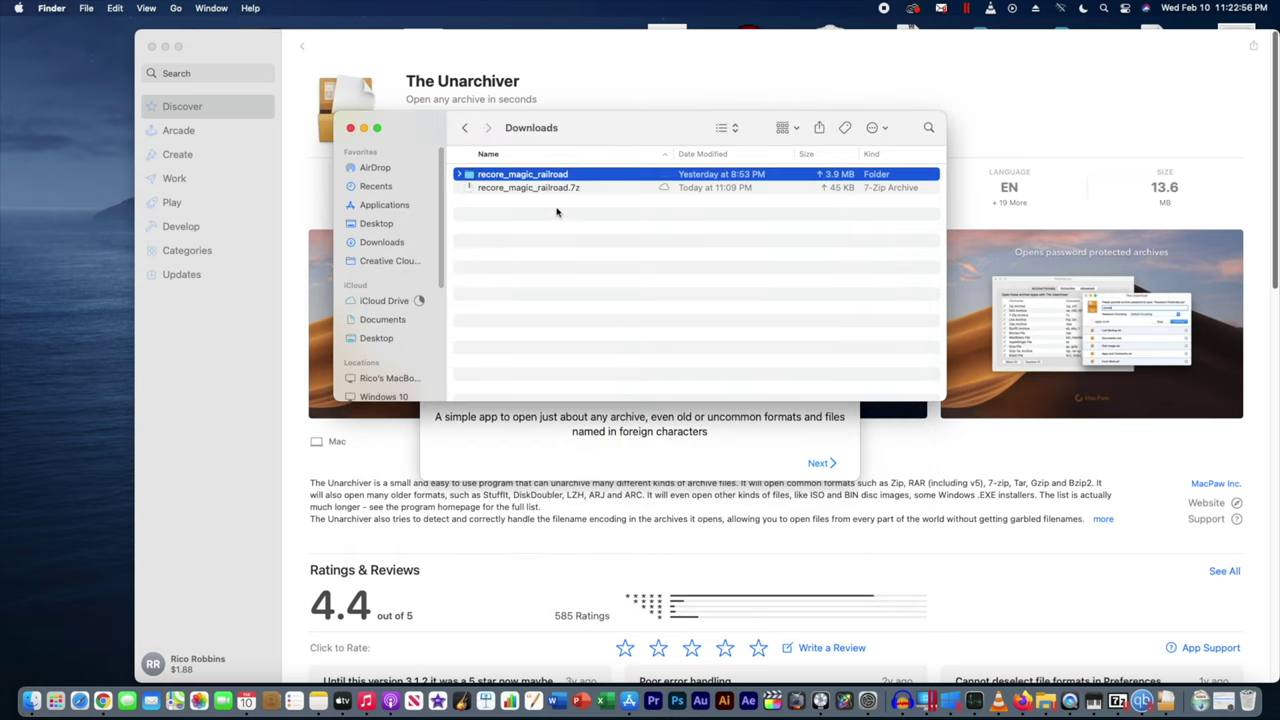
double_click(538, 178)
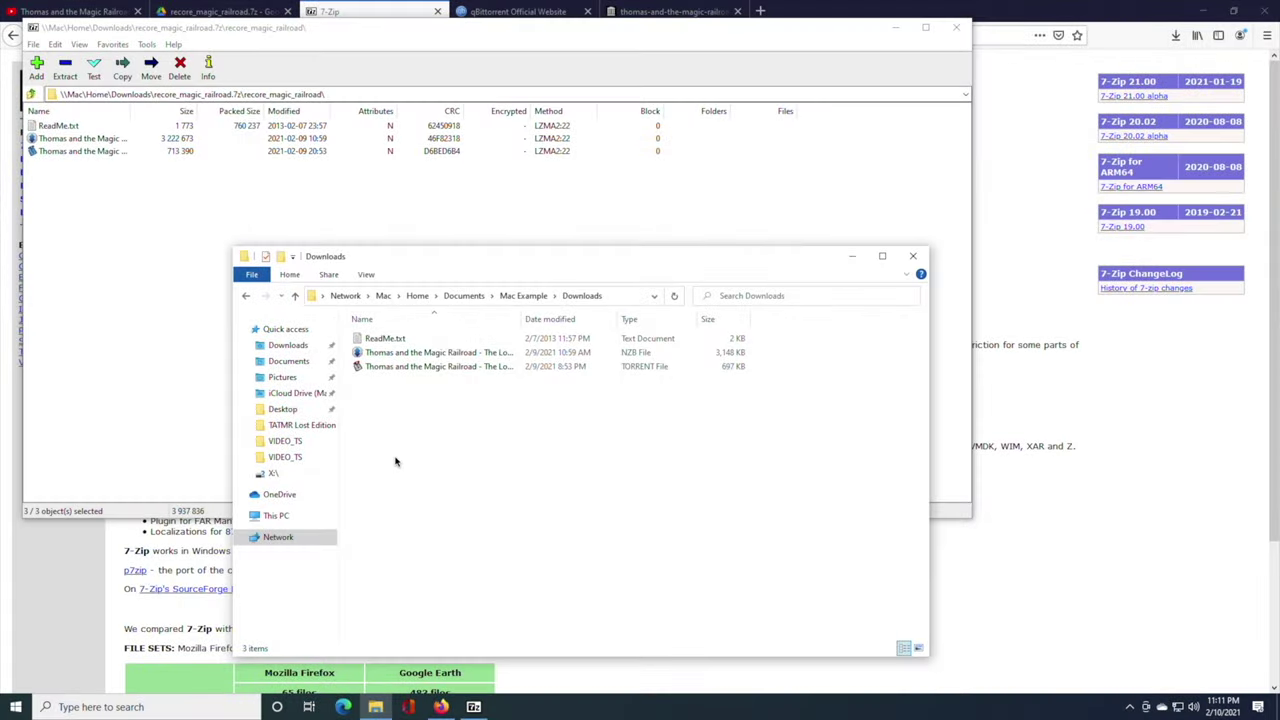
Check ReadMe.txt, NZB and torrent files, widen the Name column, then go to qBittorrent's website
click(388, 341)
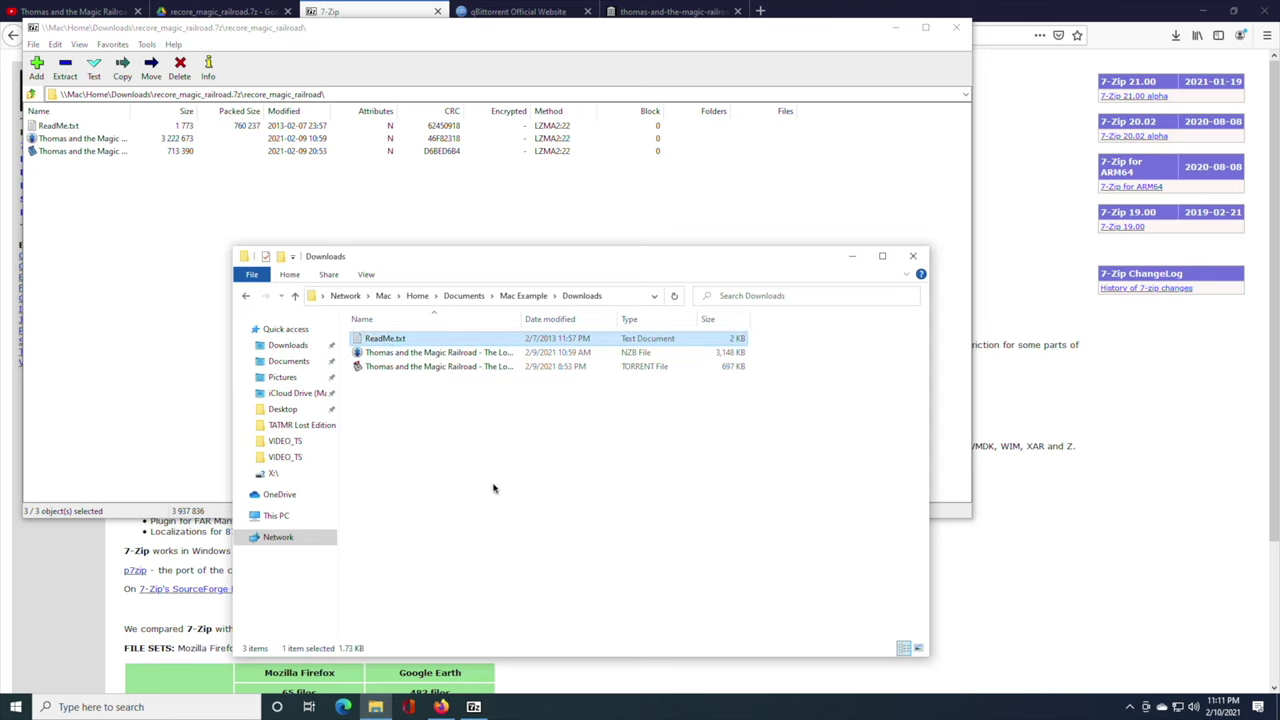
click(450, 353)
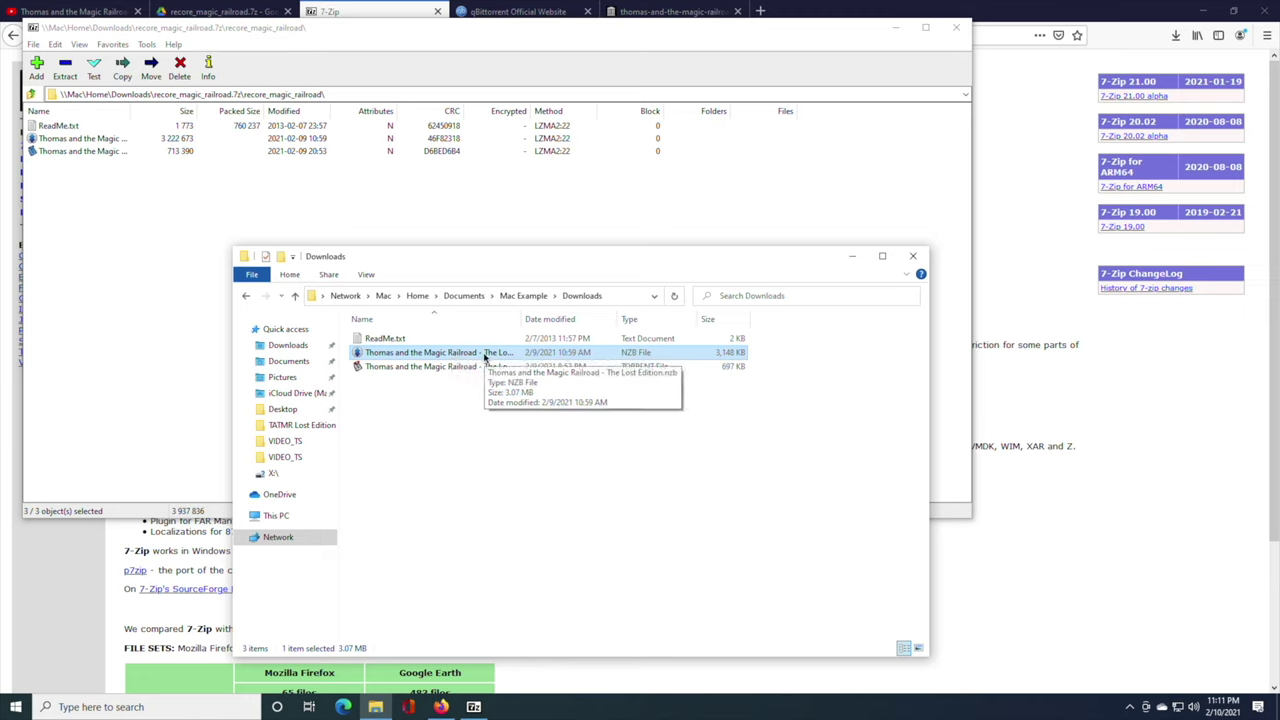
click(472, 367)
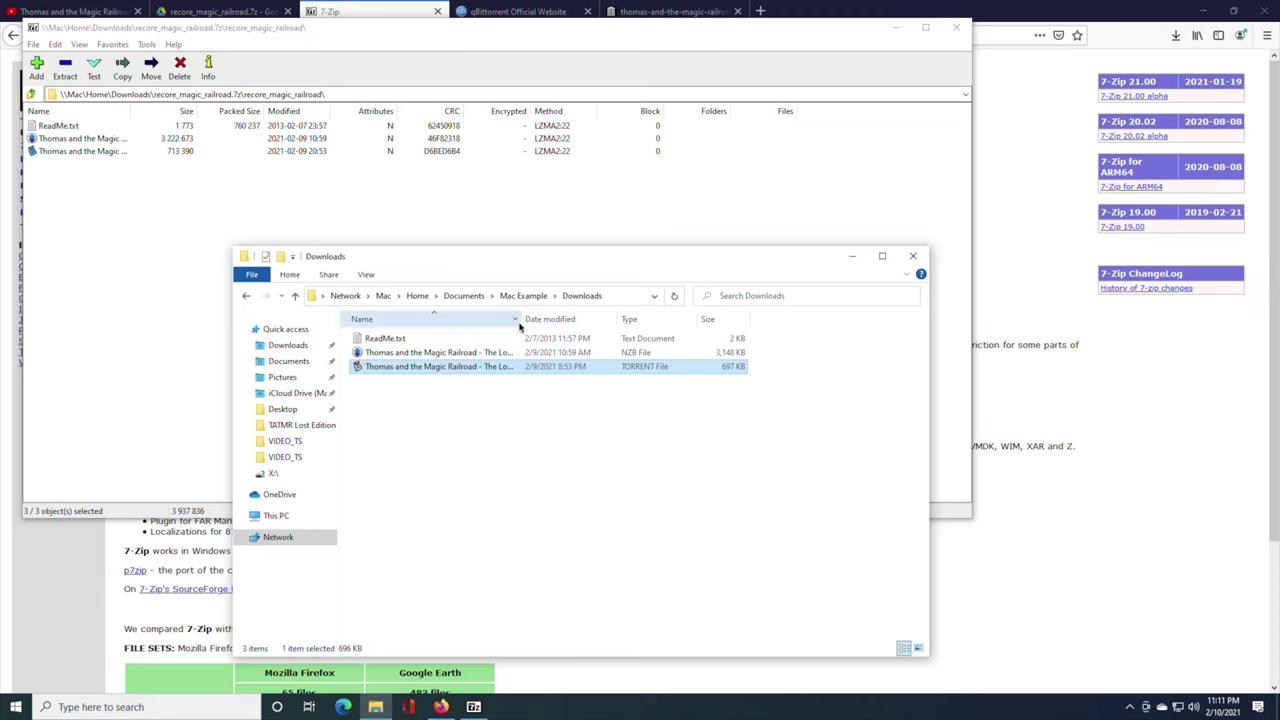
drag(521, 320, 689, 320)
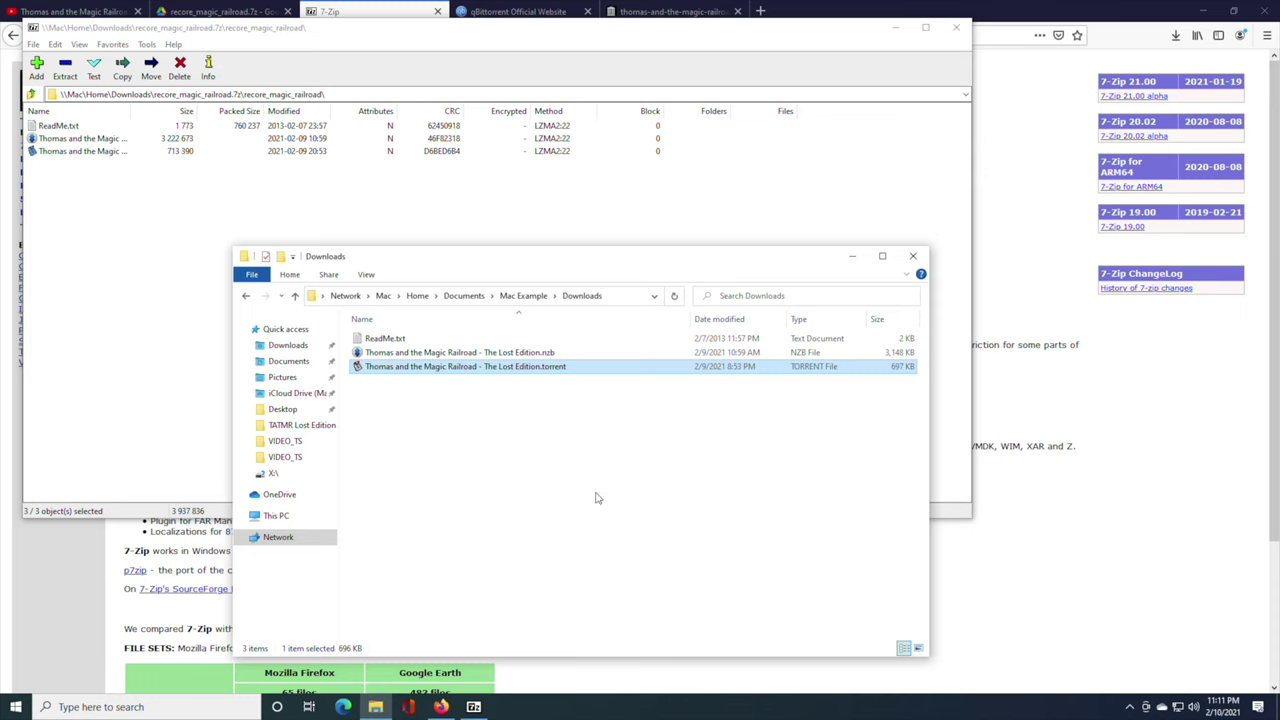
click(499, 20)
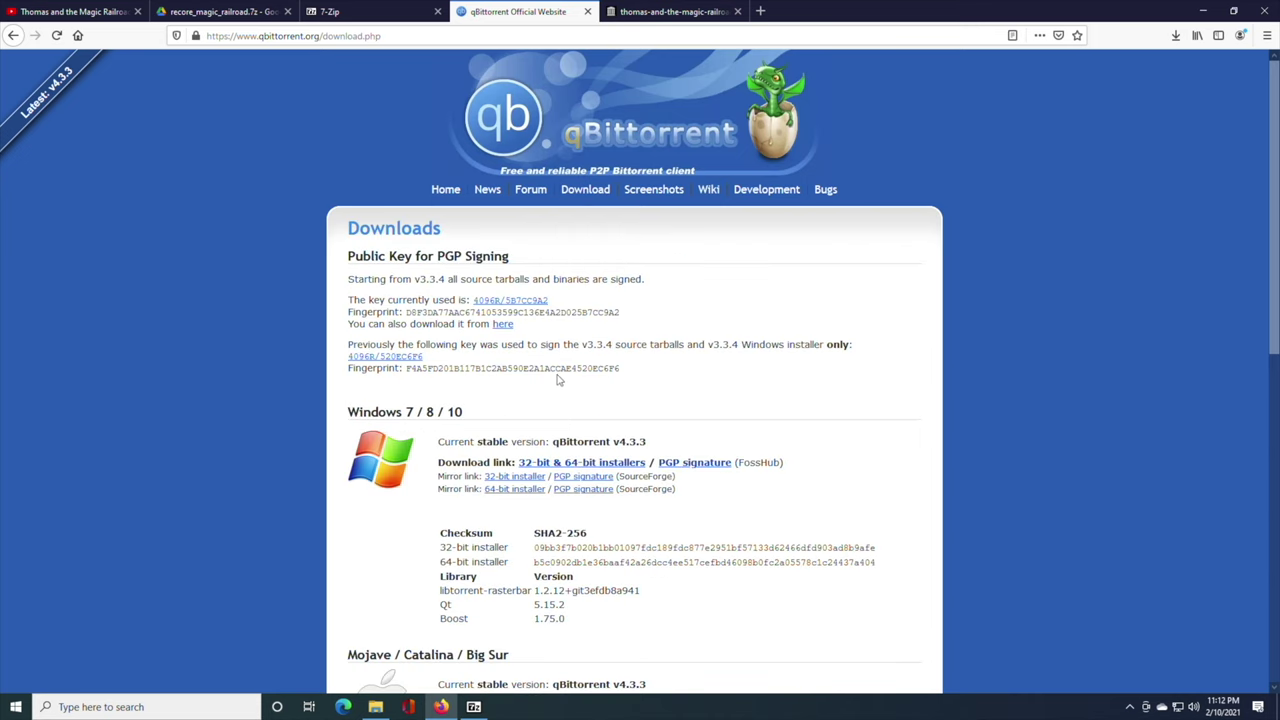
Download qbittorrent_4.3.3_setup.exe from FossHub's Windows installers and run it from Firefox's downloads
scroll(558, 378, down, 1)
scroll(557, 378, down, 3)
scroll(558, 380, down, 4)
scroll(545, 378, up, 8)
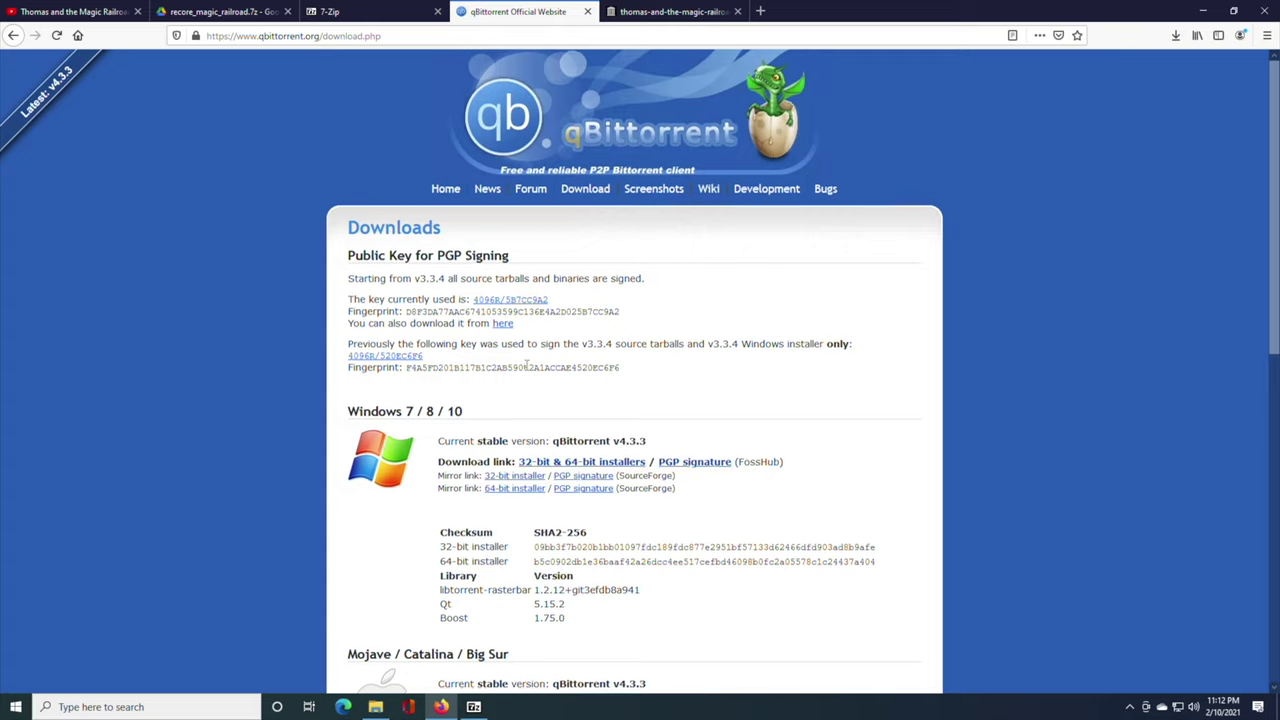
scroll(540, 400, down, 3)
scroll(580, 440, up, 3)
click(603, 462)
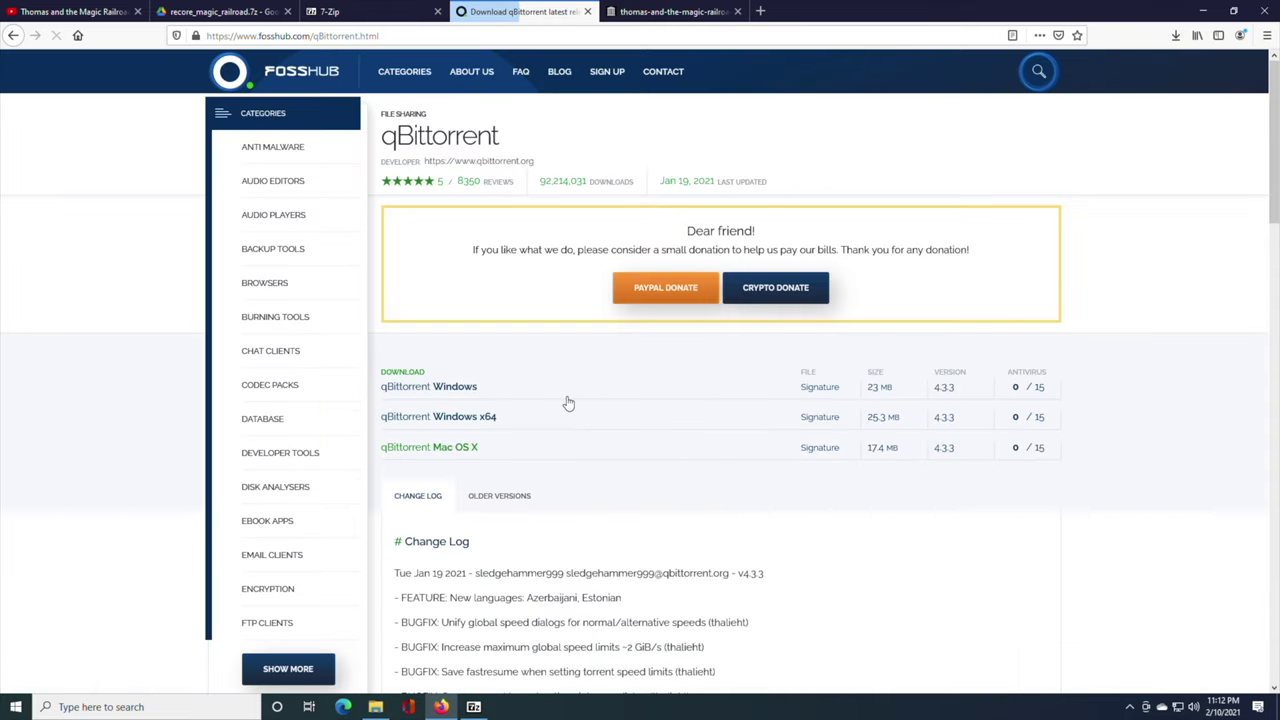
click(455, 388)
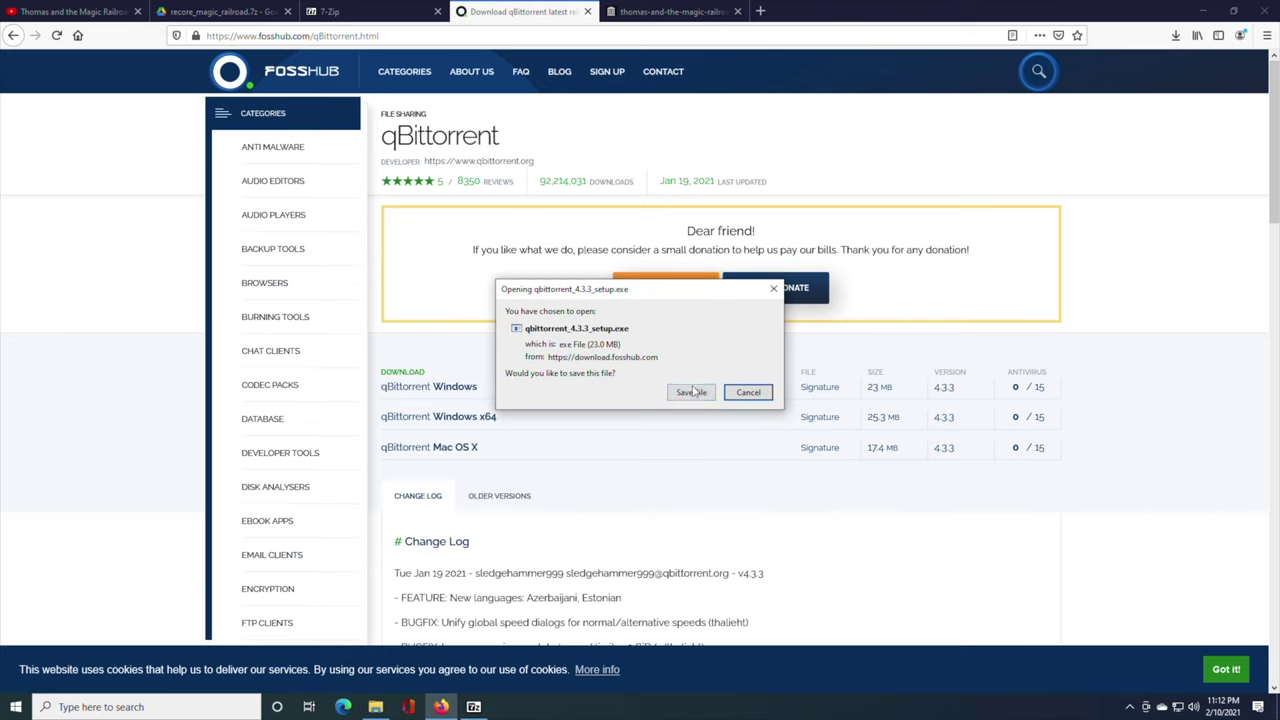
click(691, 392)
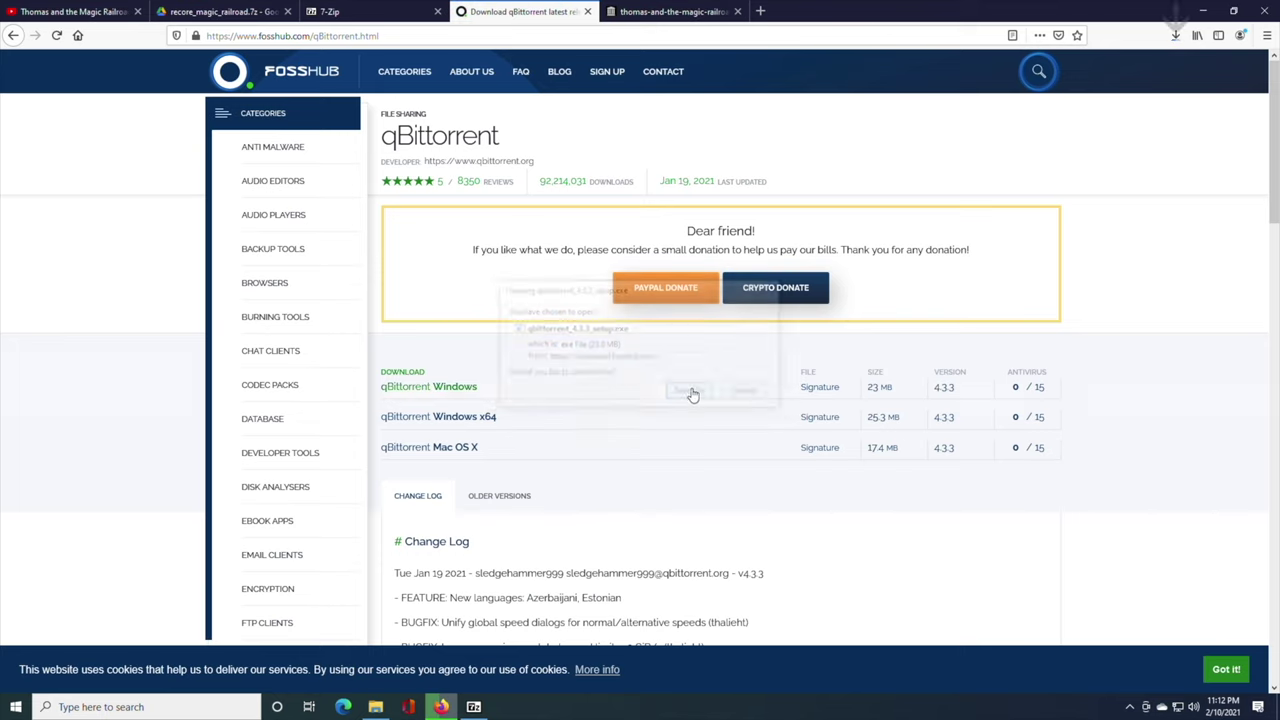
click(1173, 35)
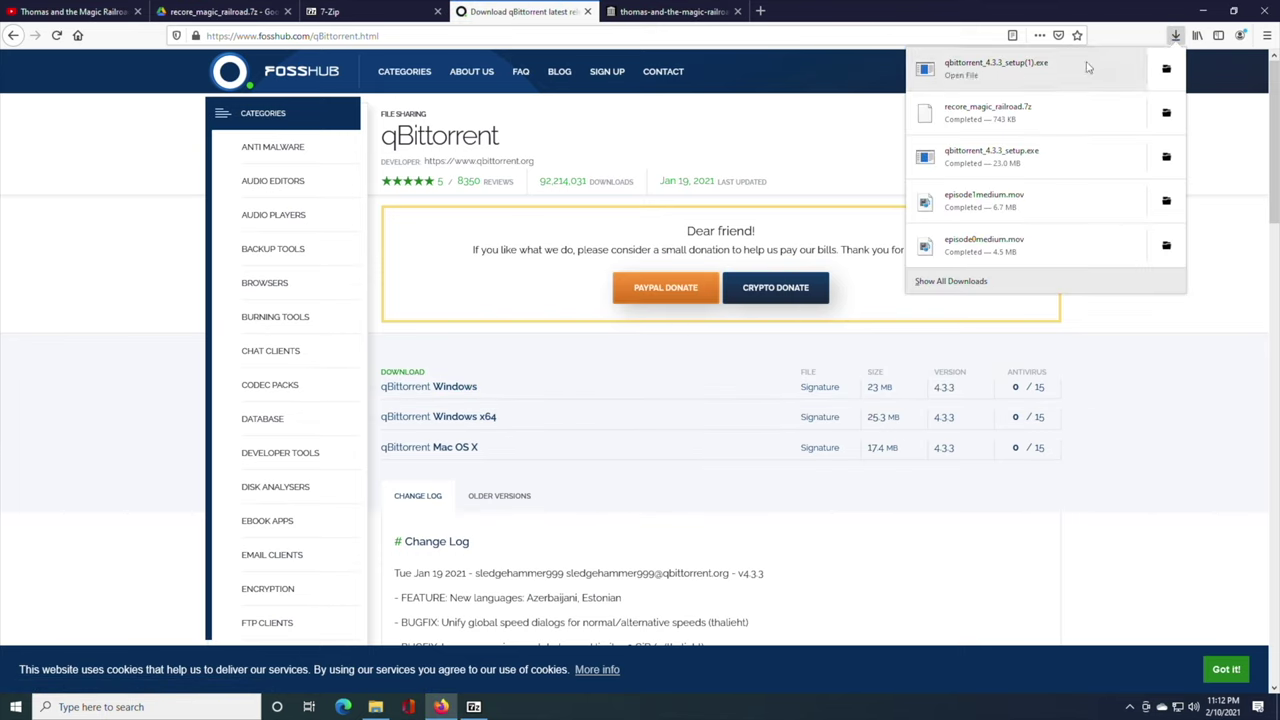
click(995, 70)
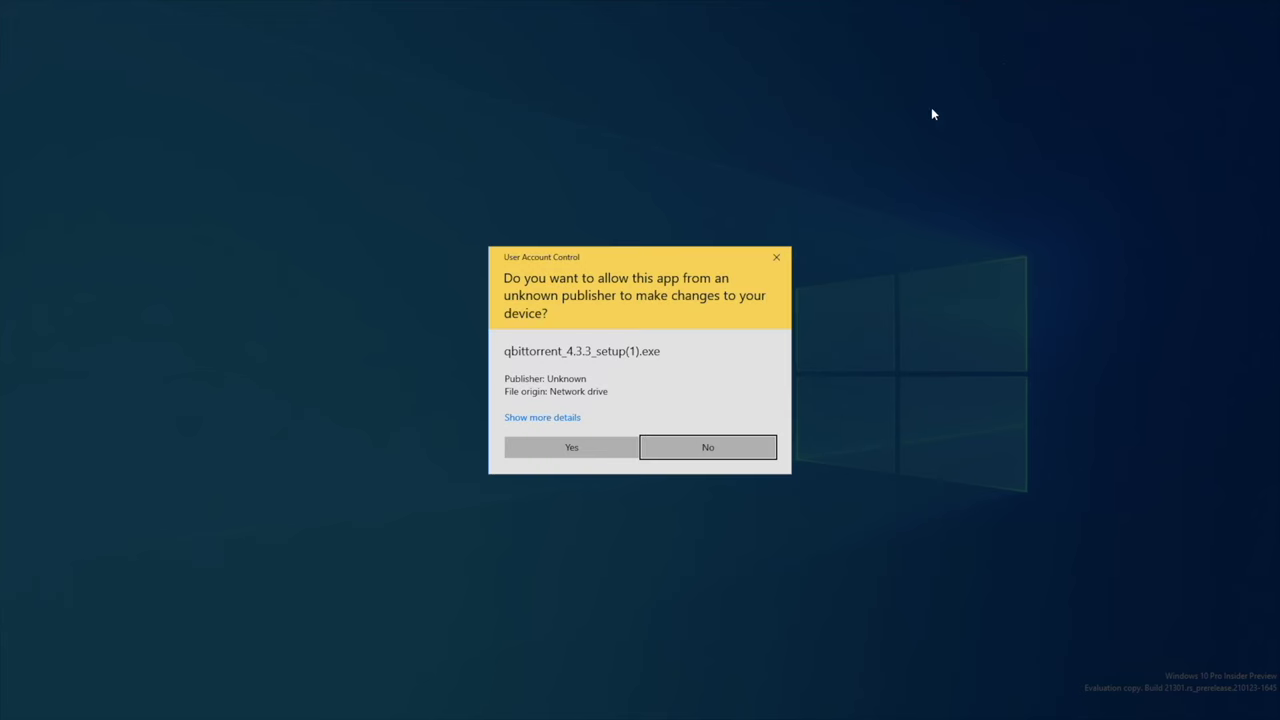
Allow the installer, confirm the language, and accept the licence to reach Choose Components
click(578, 450)
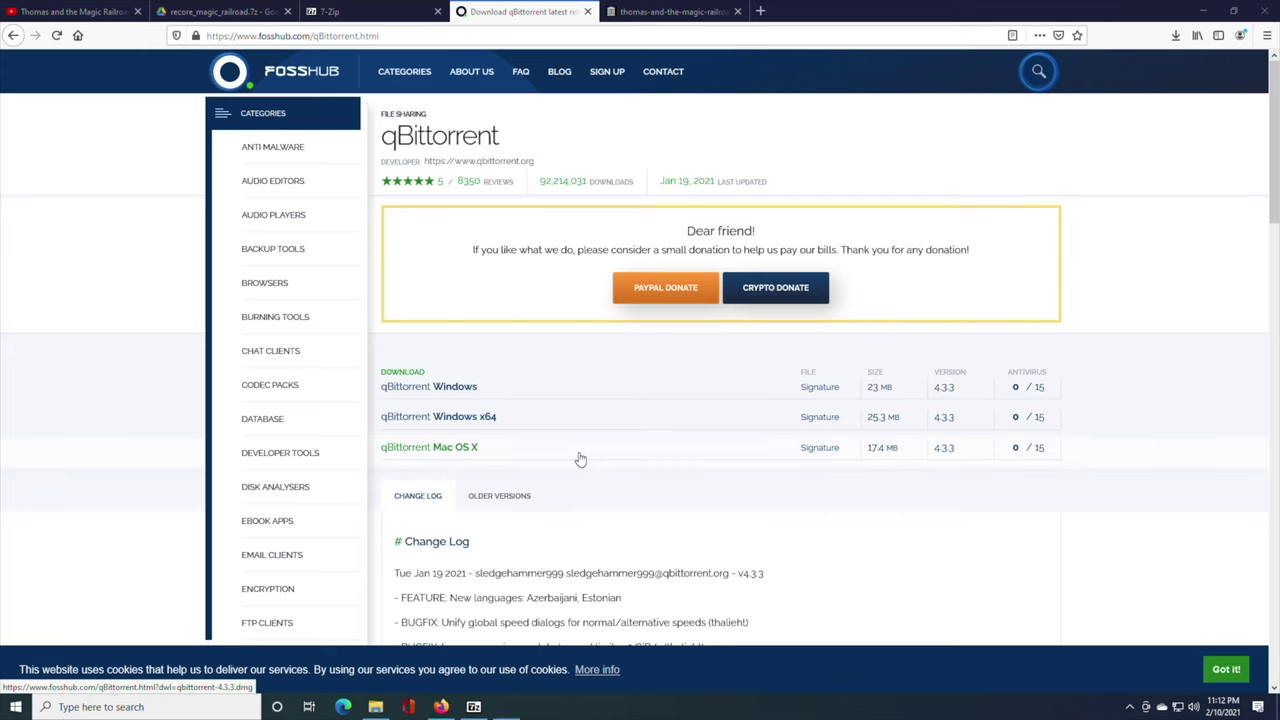
click(638, 383)
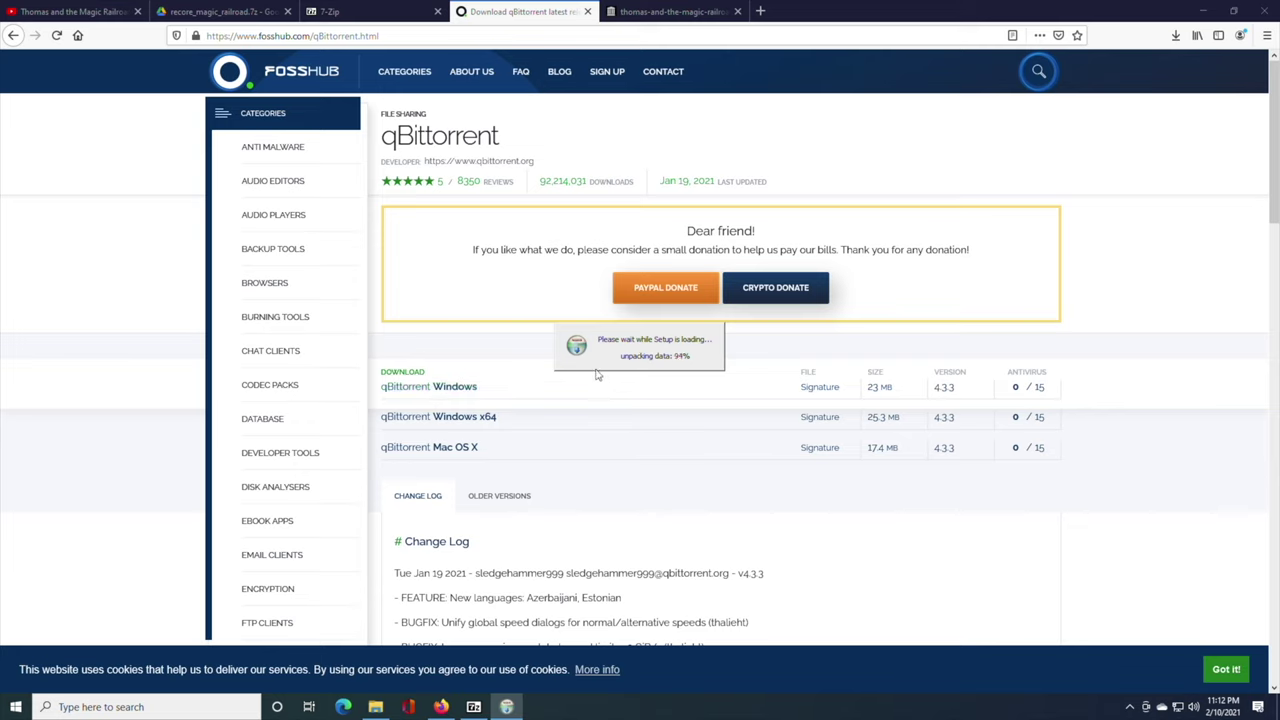
click(704, 459)
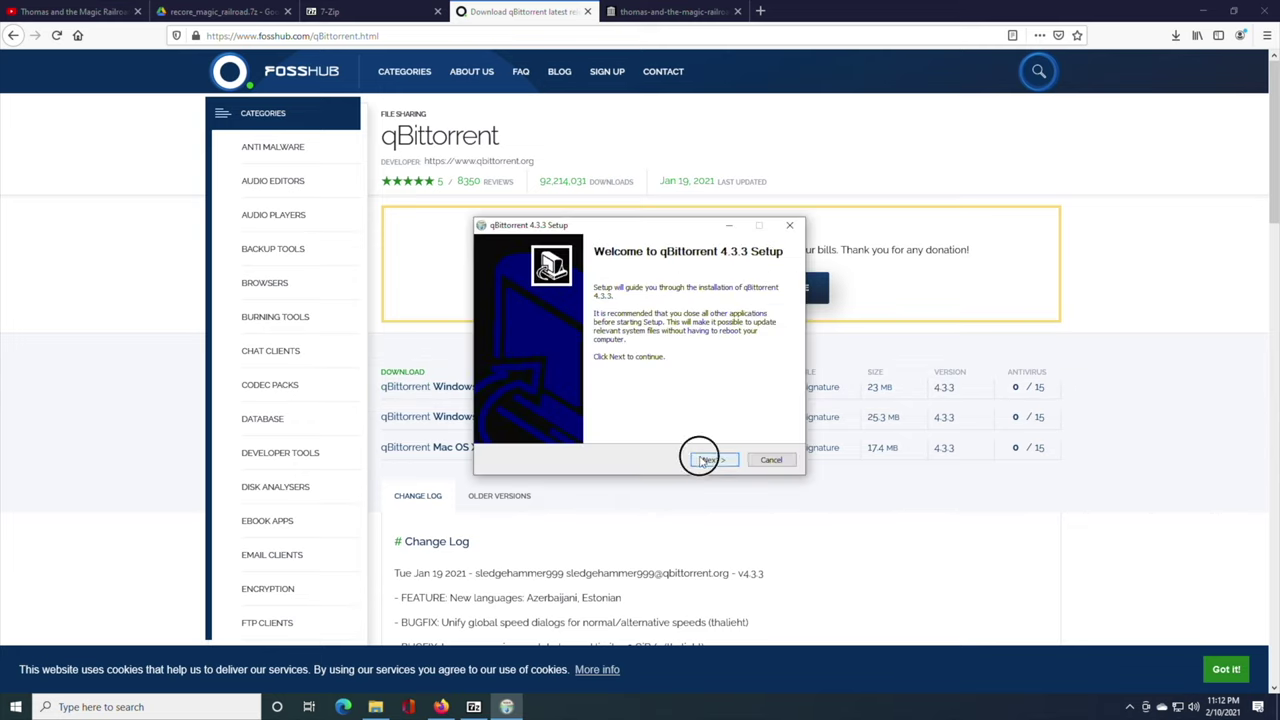
click(603, 428)
click(709, 461)
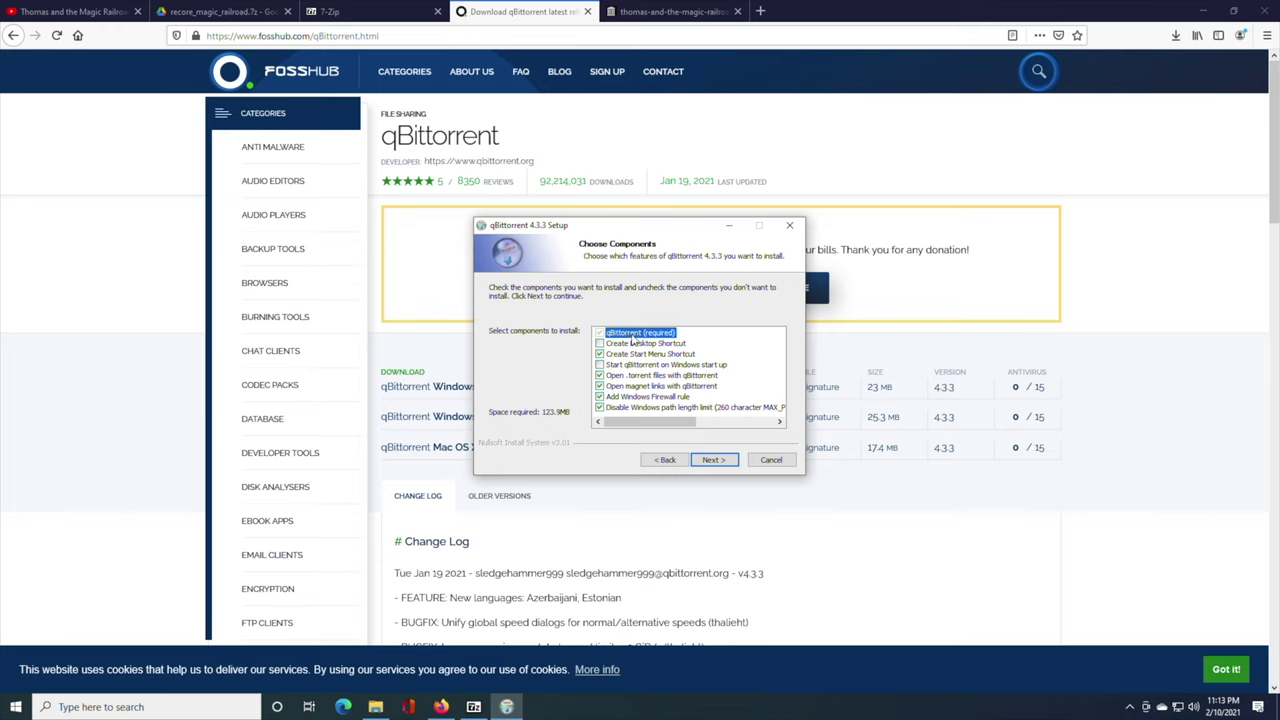
Enable 'Start qBittorrent on Windows start up', leave the desktop shortcut unticked, and go to install location
click(648, 424)
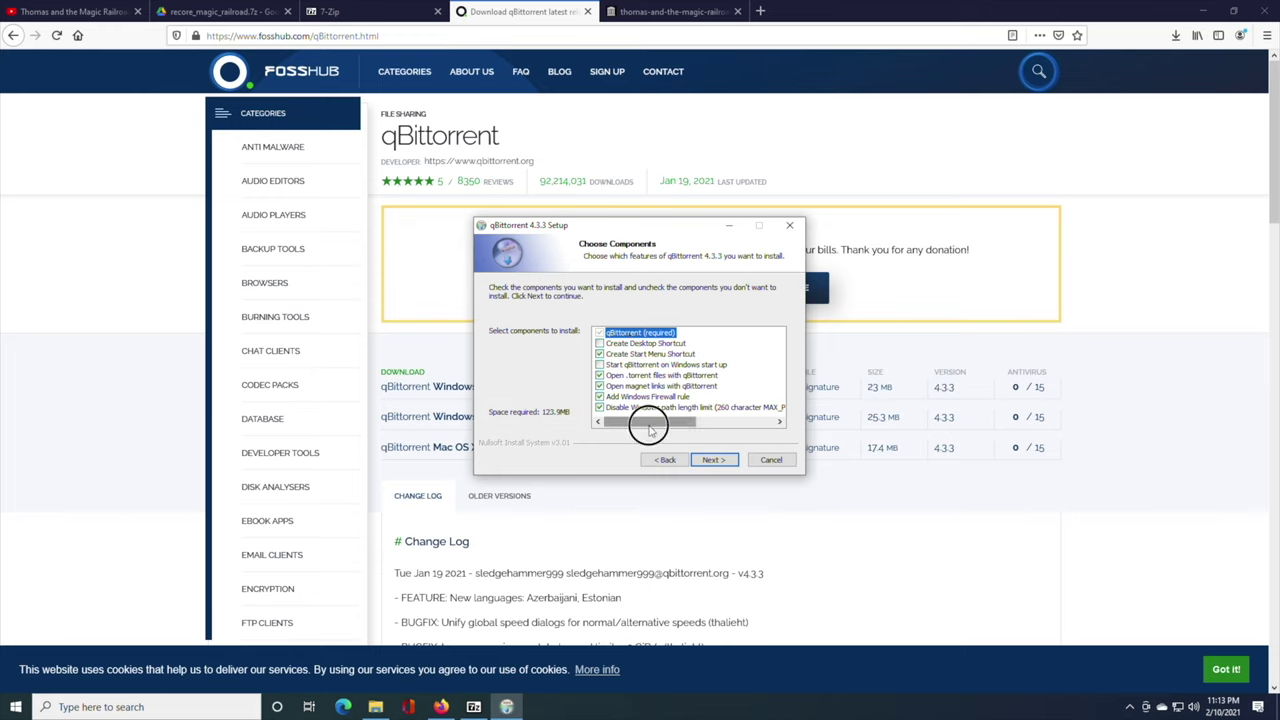
drag(648, 424, 607, 440)
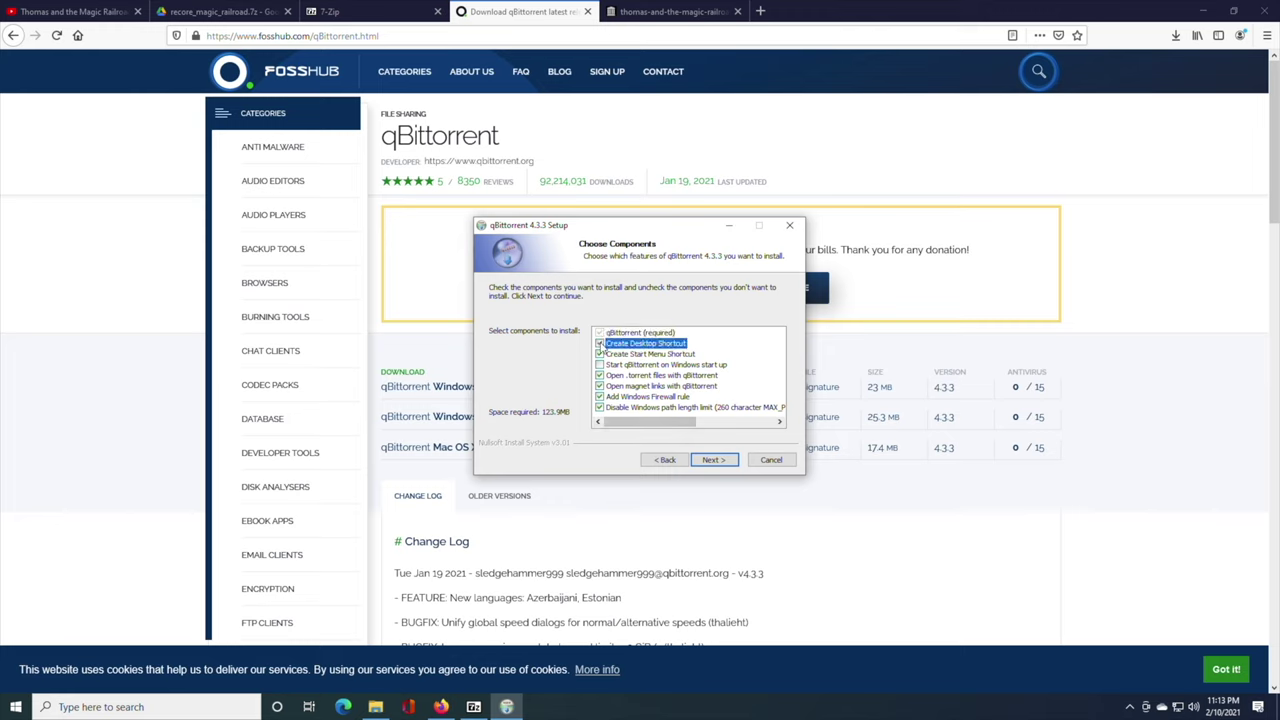
click(600, 343)
click(600, 365)
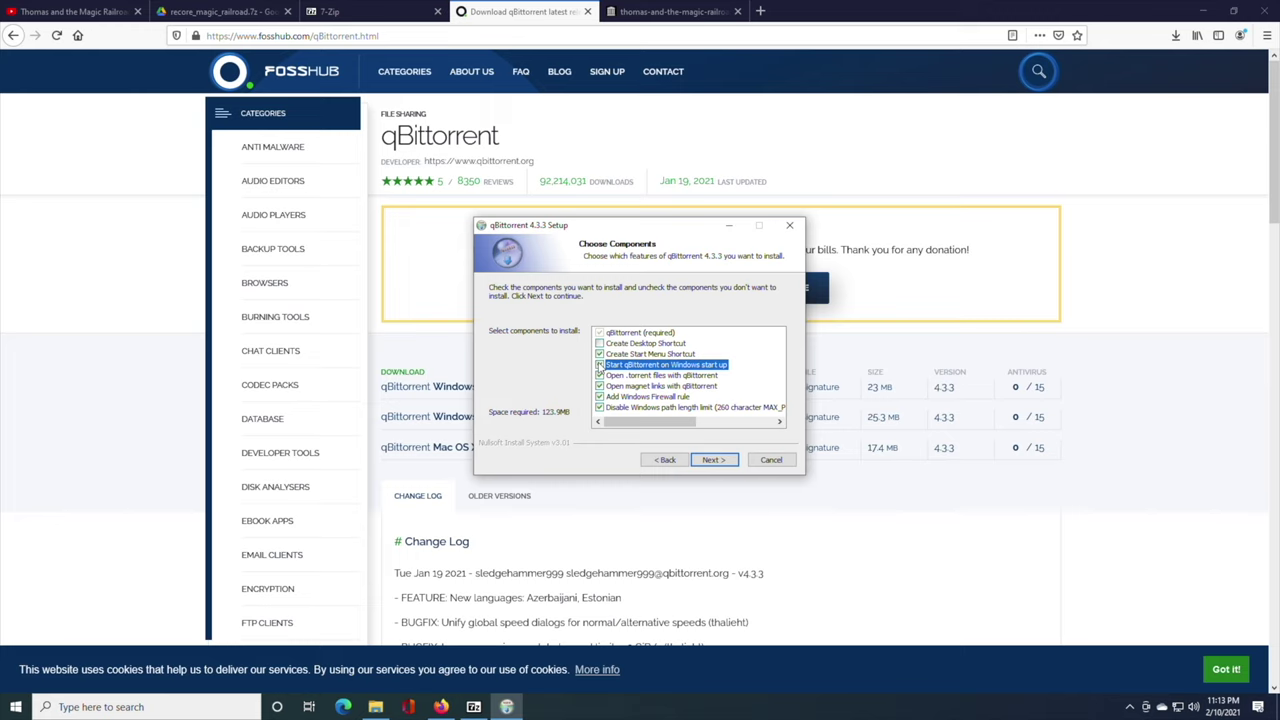
click(600, 365)
click(660, 424)
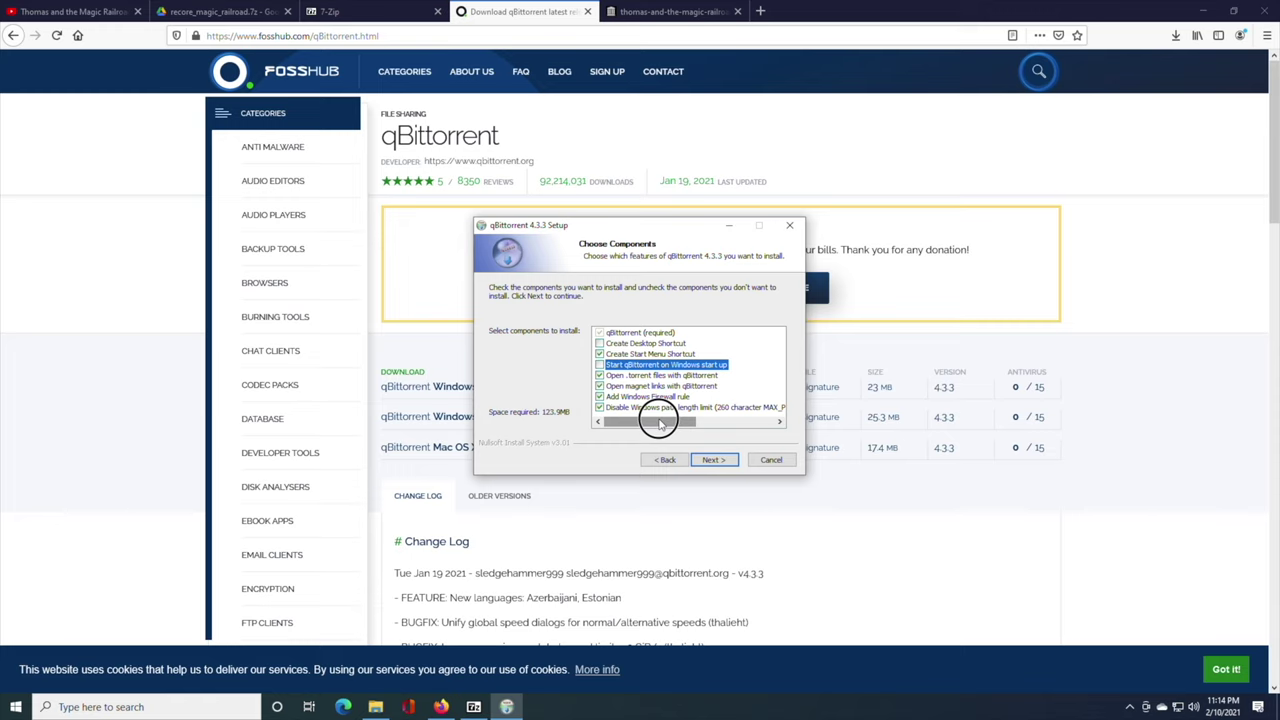
drag(660, 424, 631, 418)
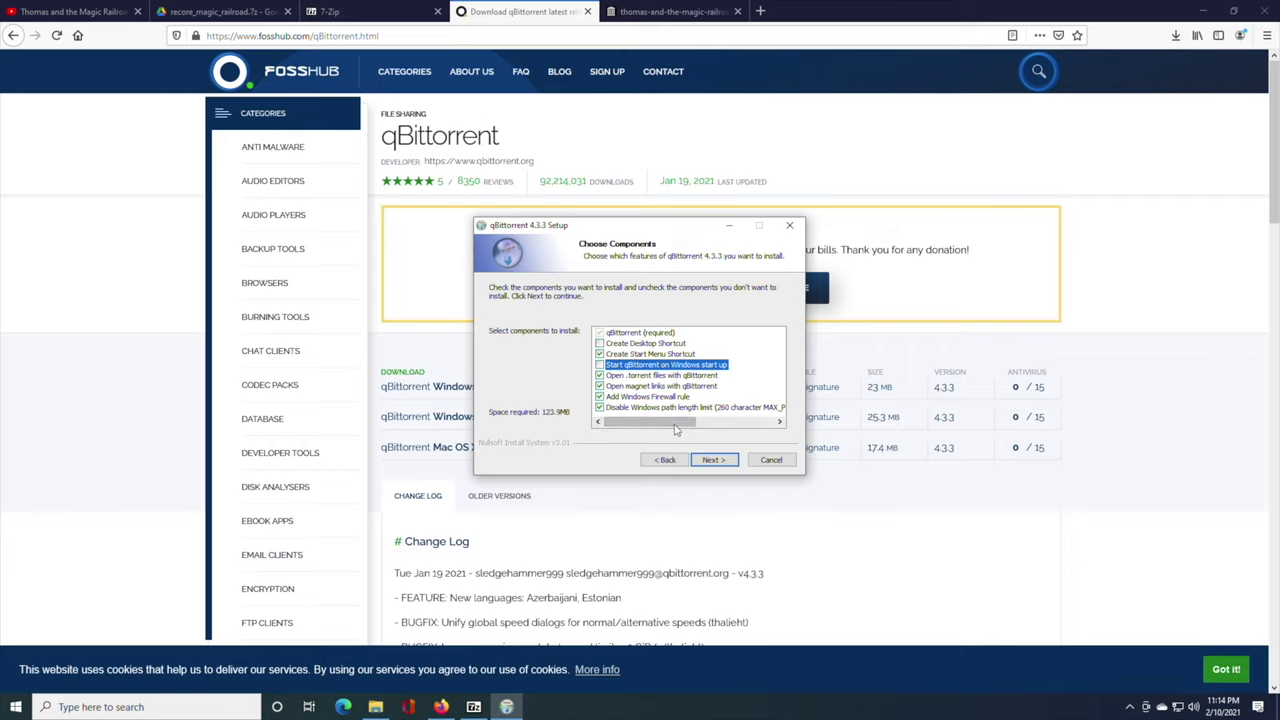
click(712, 460)
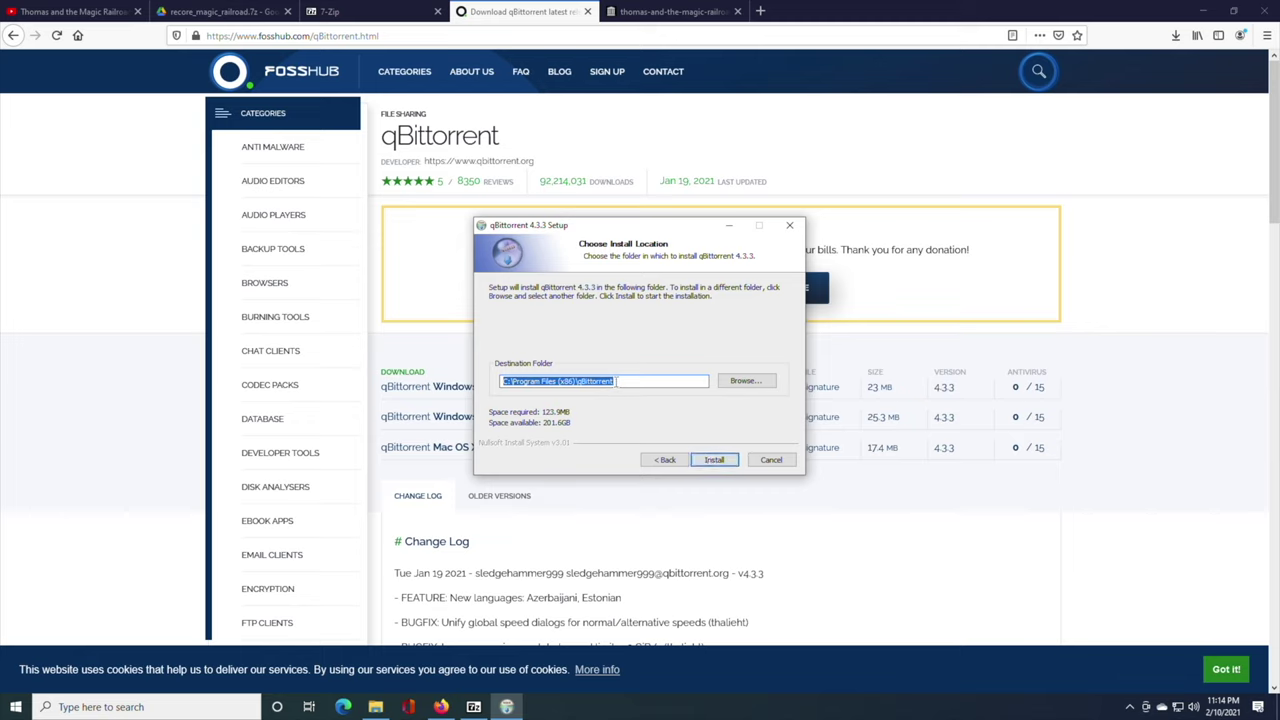
Install qBittorrent into C:\Program Files (x86)\qBittorrent and finish setup with qBittorrent launching
click(714, 460)
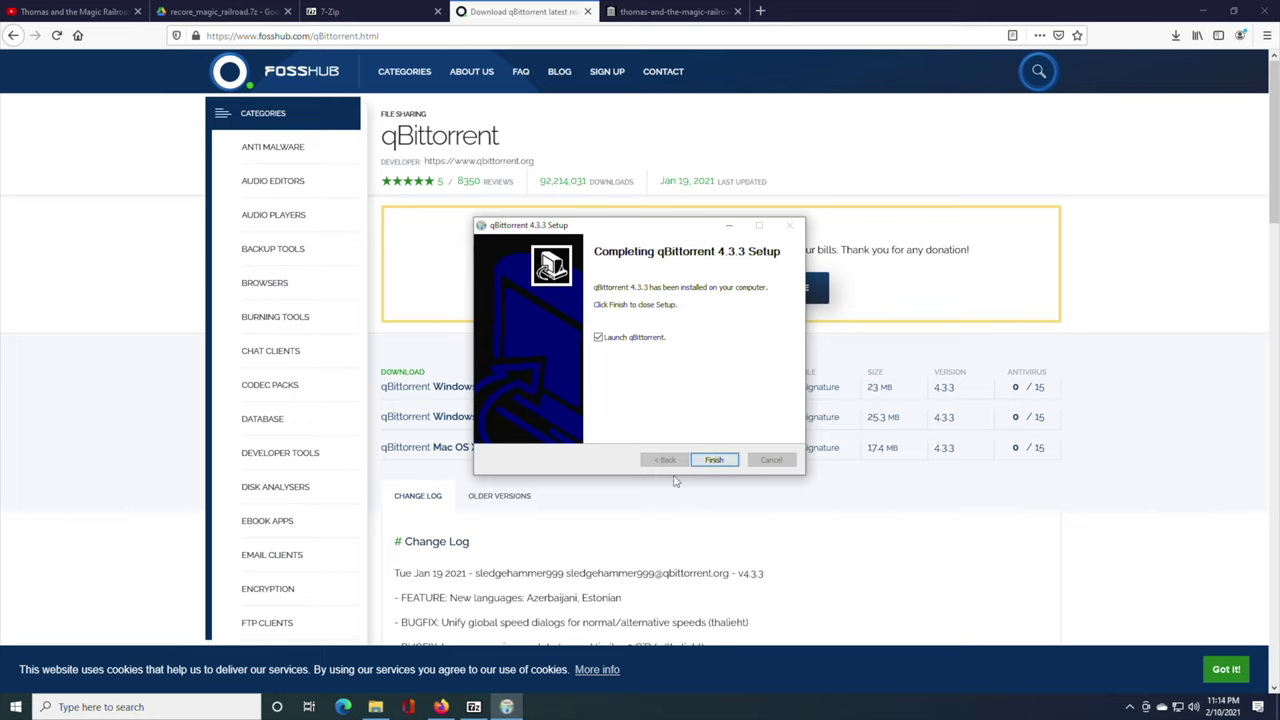
click(710, 461)
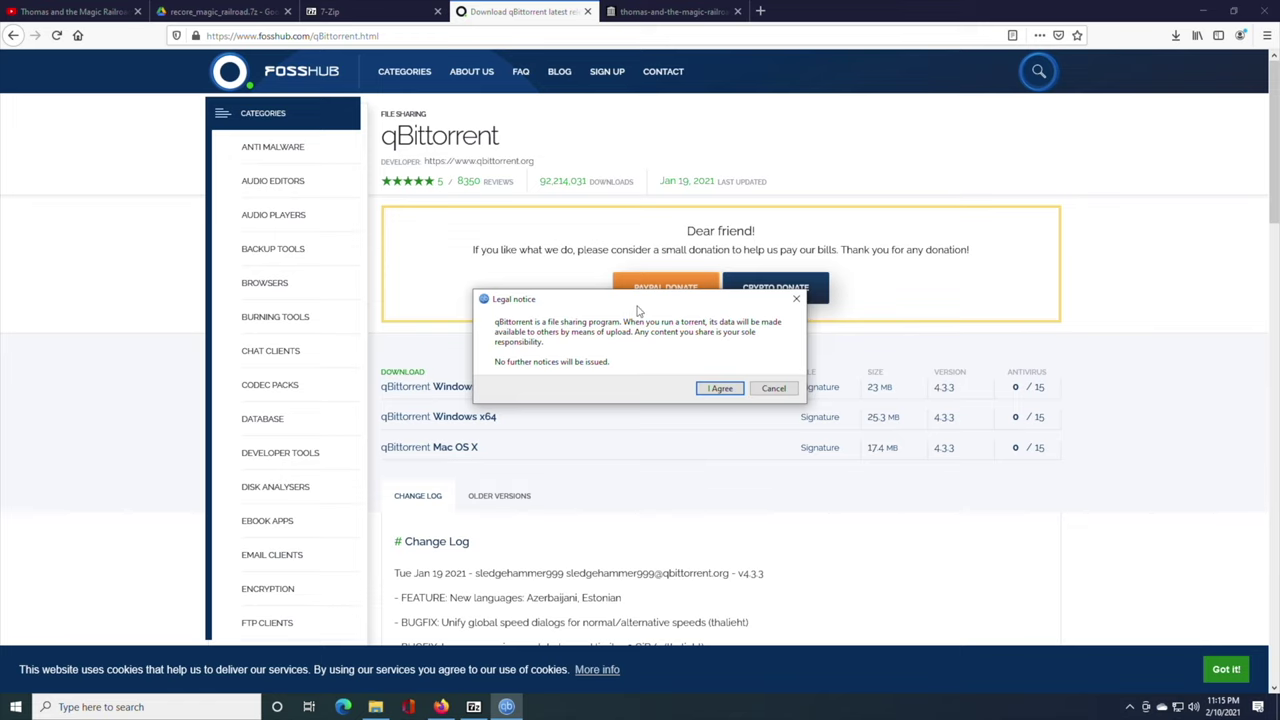
Agree to qBittorrent's file-sharing legal notice to reach the empty main window
click(713, 388)
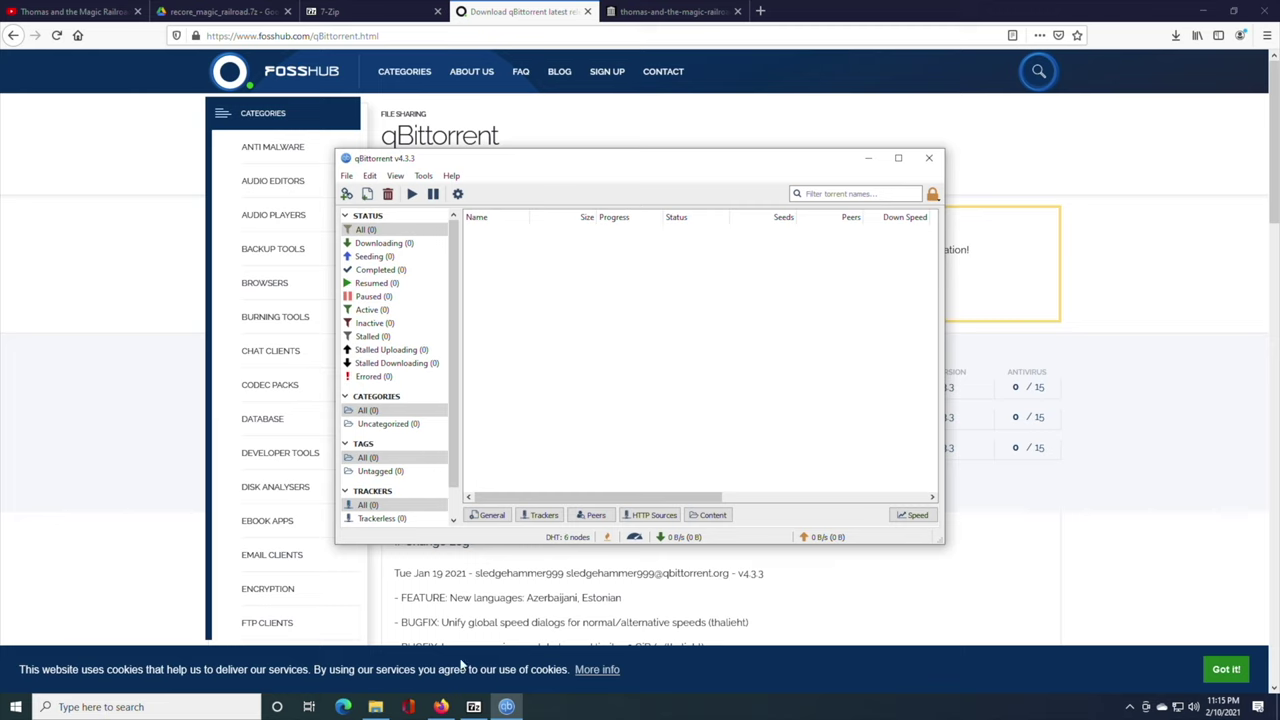
Open the Lost Edition .torrent from Downloads with qBittorrent and widen the Name column
click(375, 707)
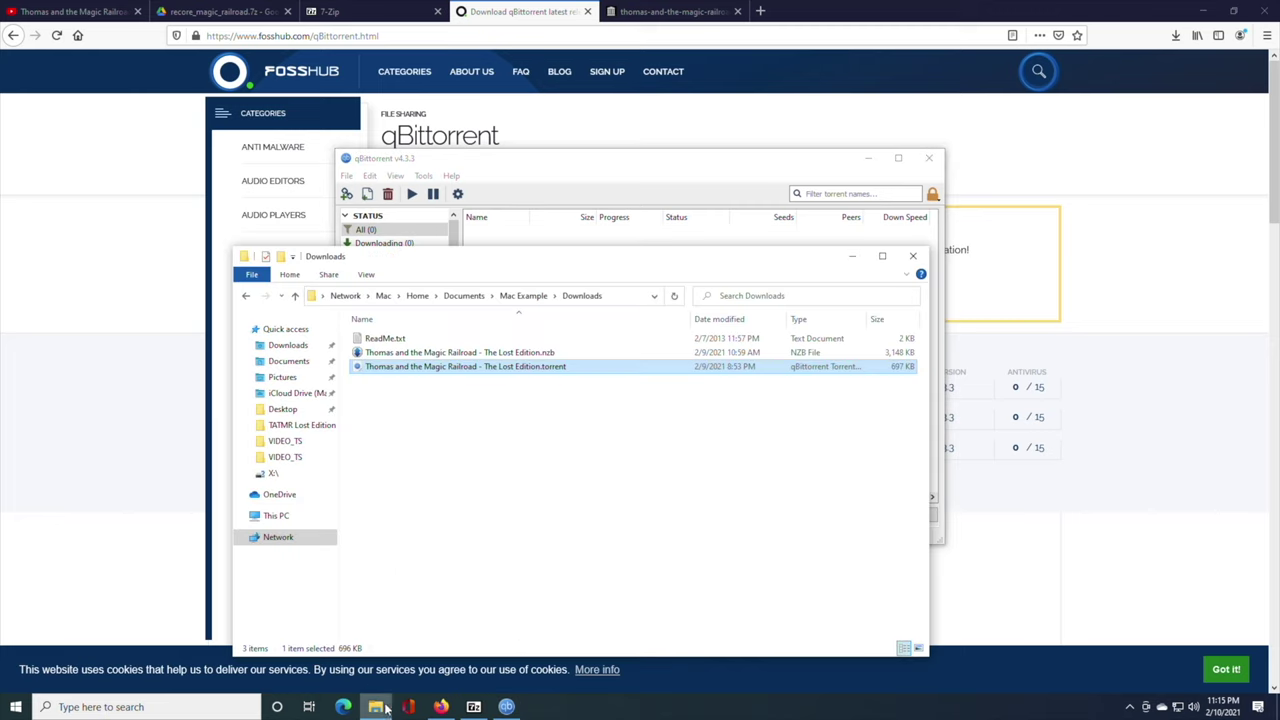
double_click(398, 368)
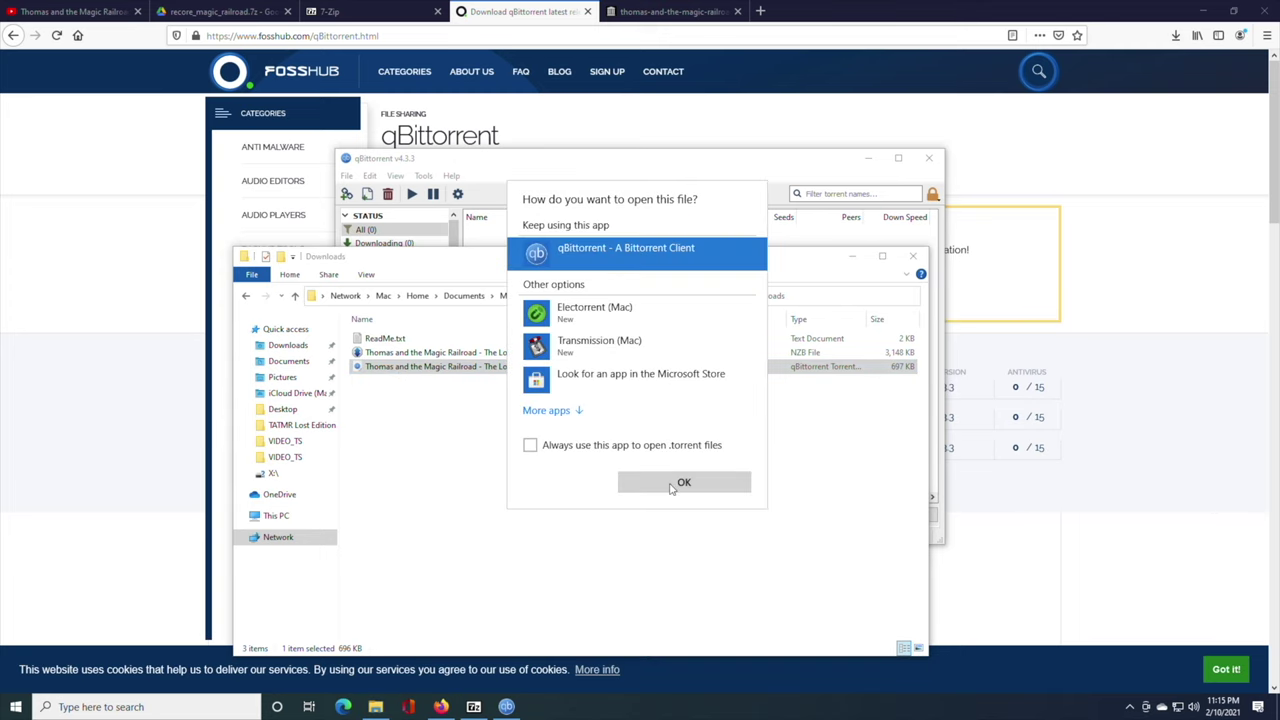
click(671, 487)
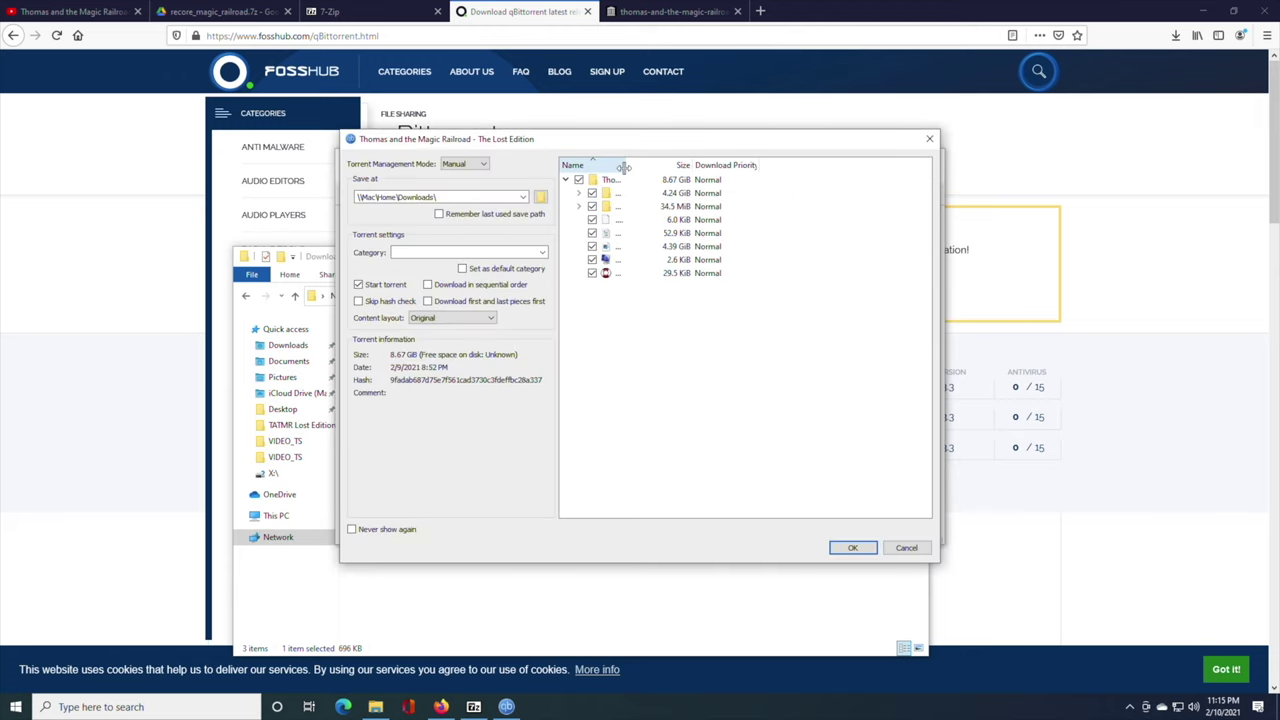
drag(623, 167, 826, 180)
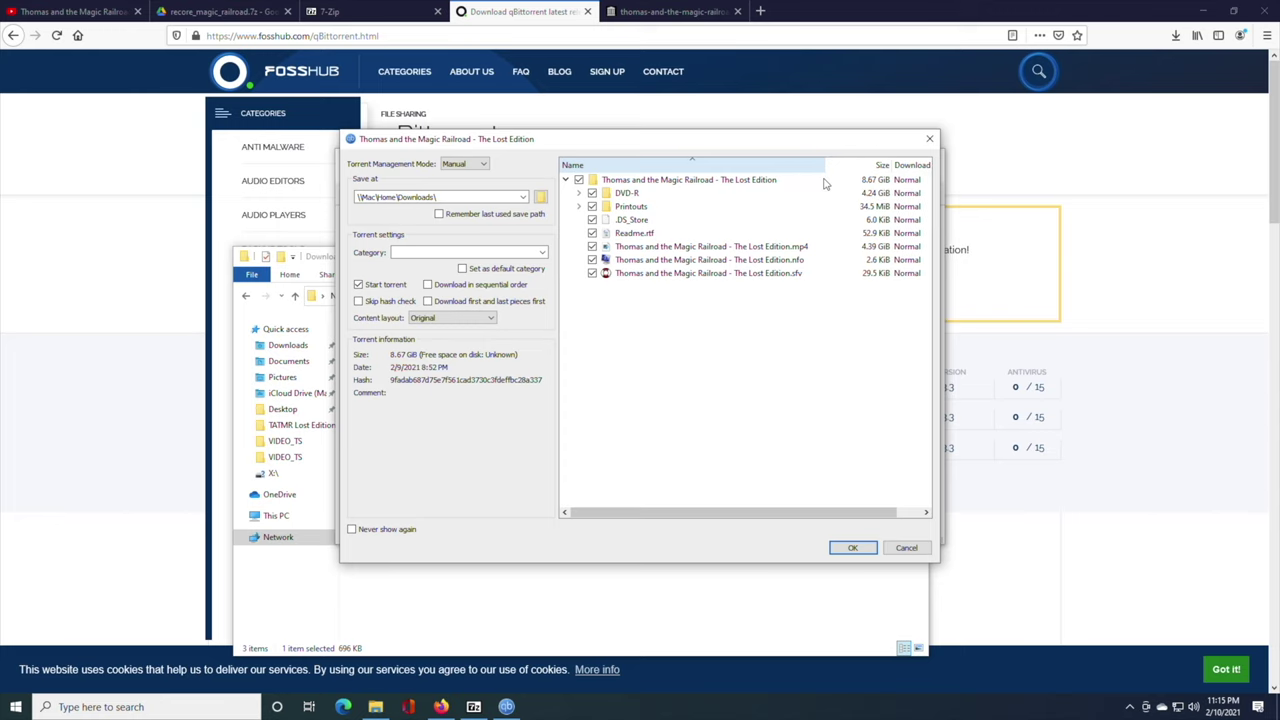
Set the save folder to Mac Example\Downloads and add the Lost Edition torrent
click(540, 197)
click(400, 269)
scroll(511, 350, down, 5)
double_click(500, 418)
double_click(511, 249)
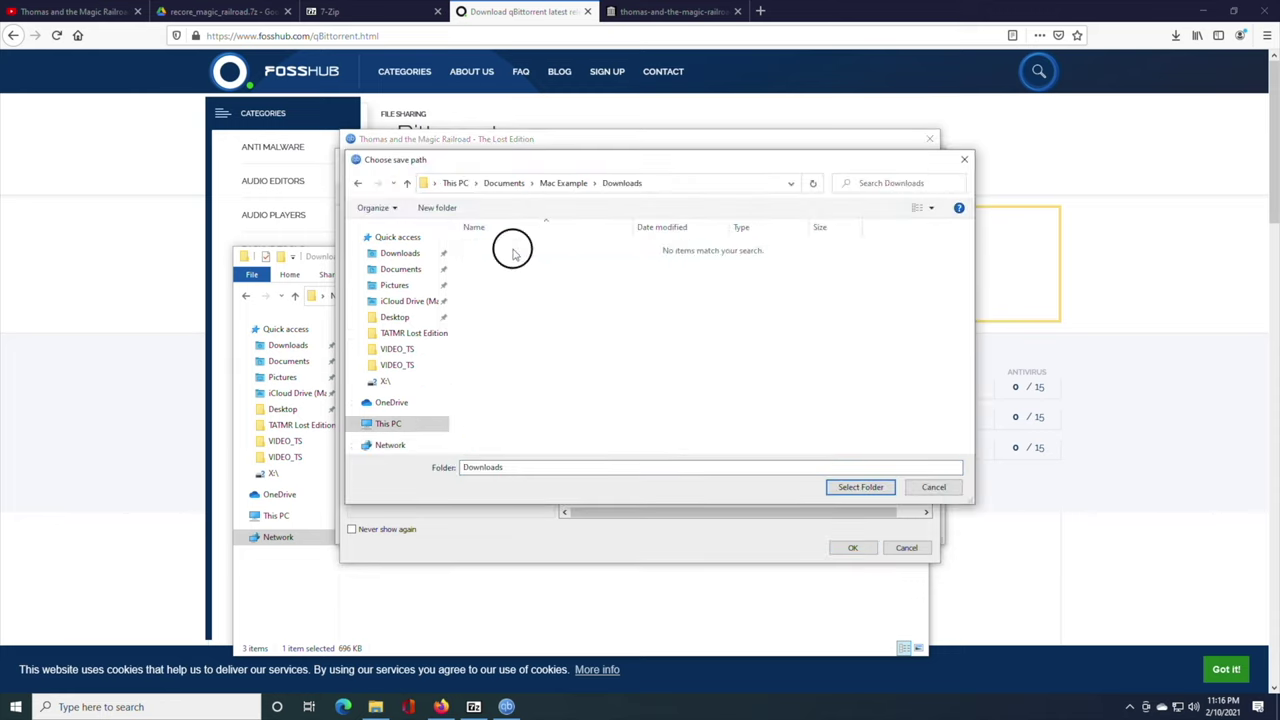
click(860, 487)
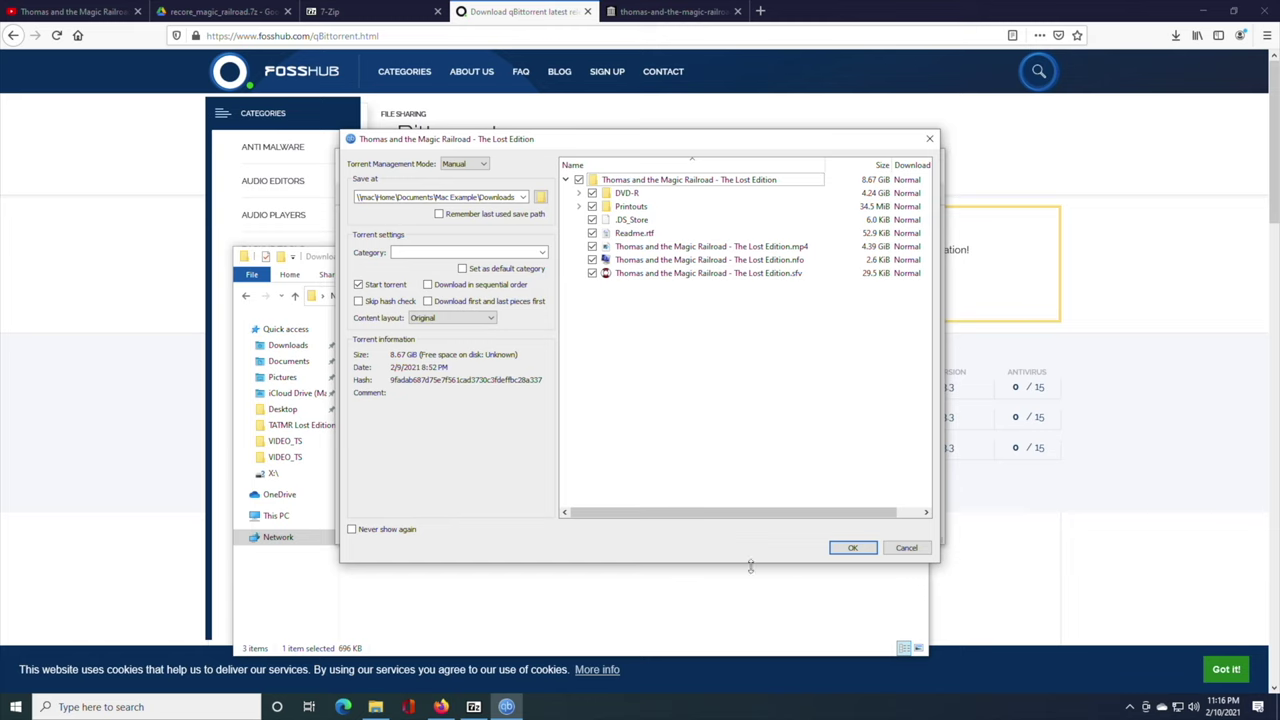
click(841, 549)
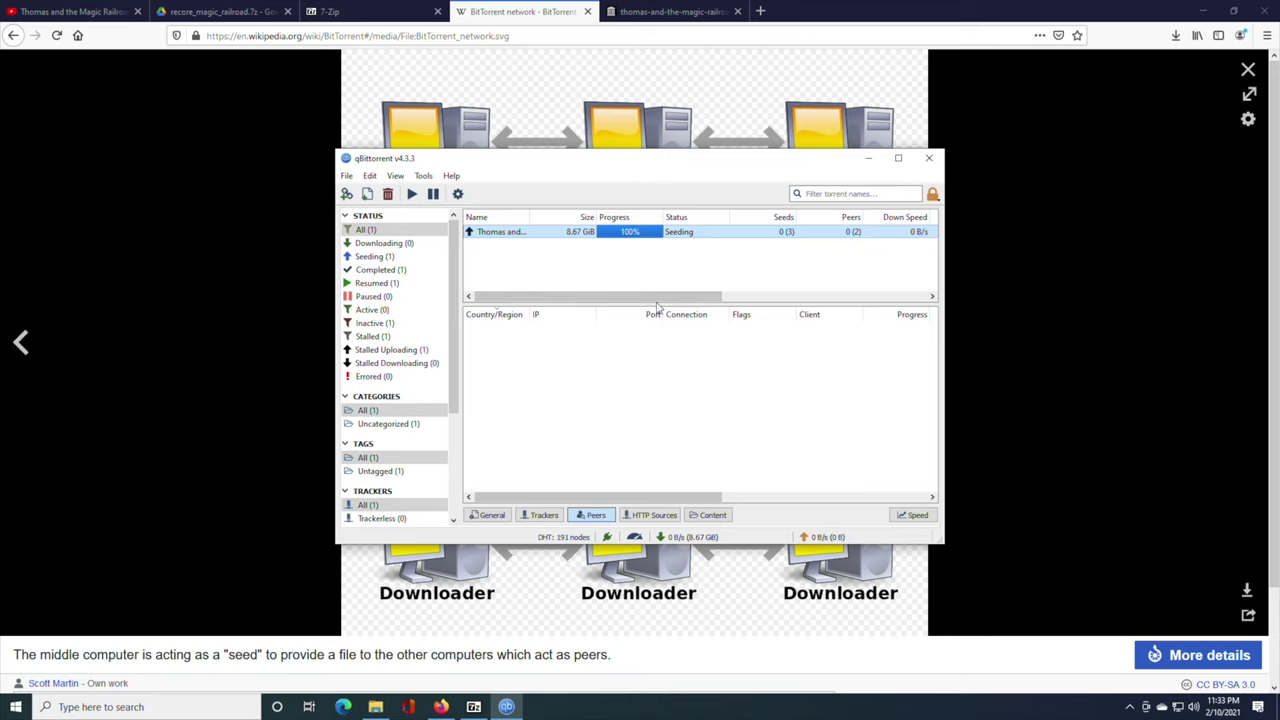
Minimize qBittorrent and open the downloaded Lost Edition folder from Downloads in File Explorer
click(868, 158)
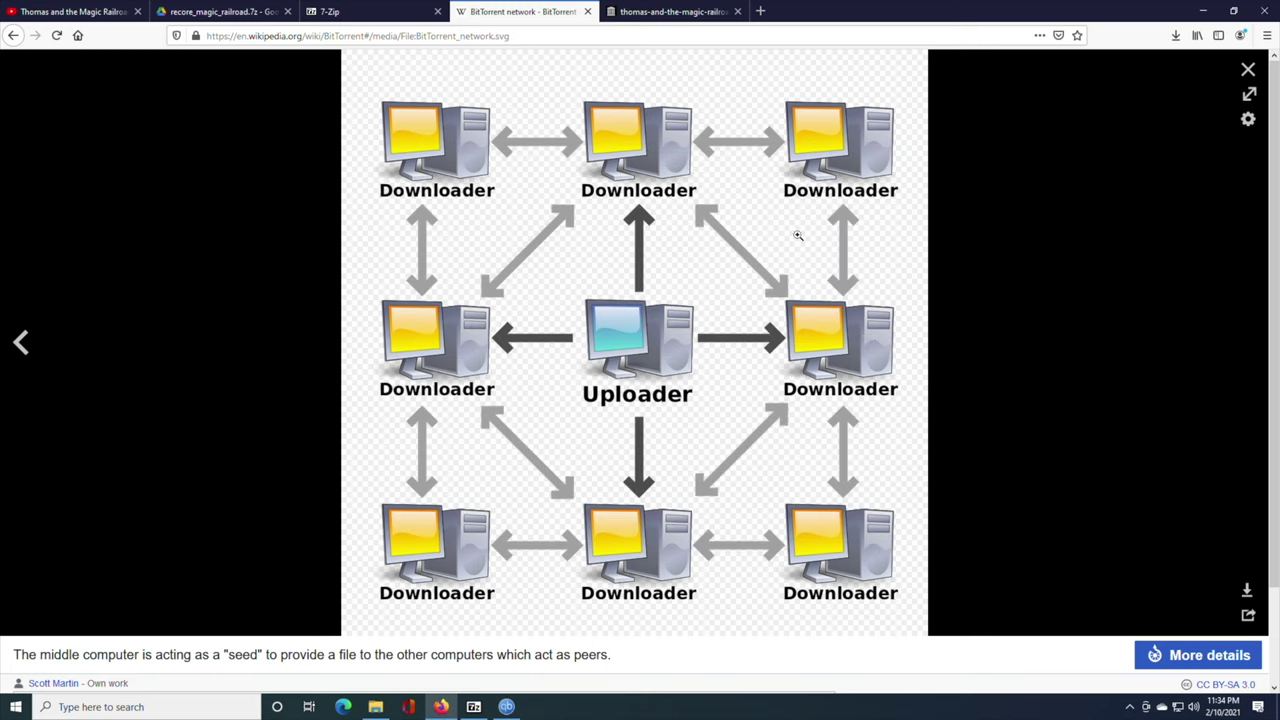
click(377, 705)
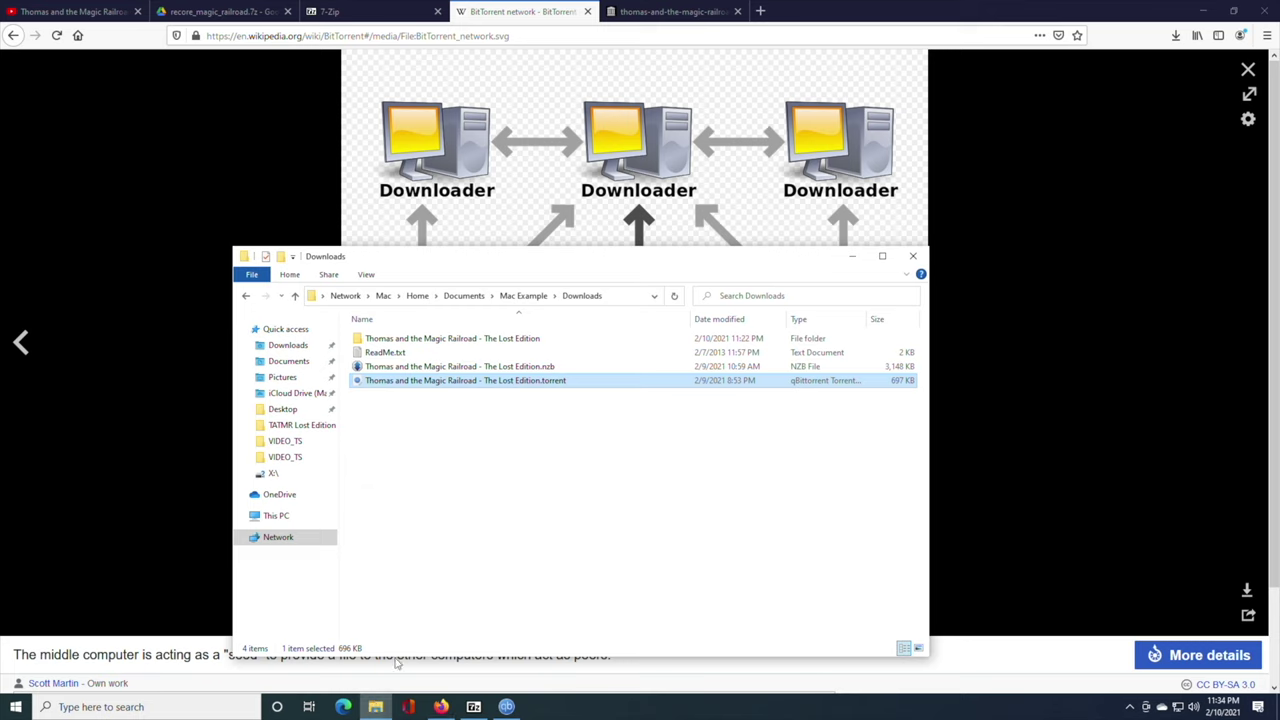
double_click(393, 340)
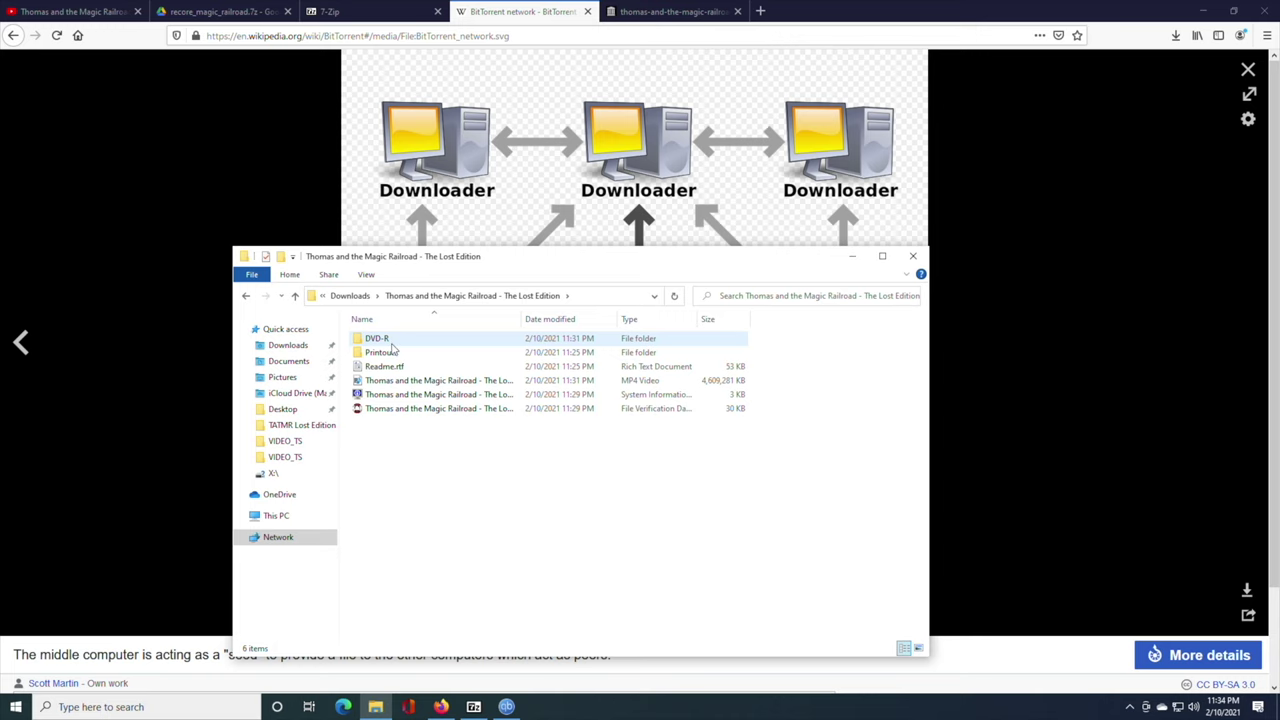
double_click(386, 368)
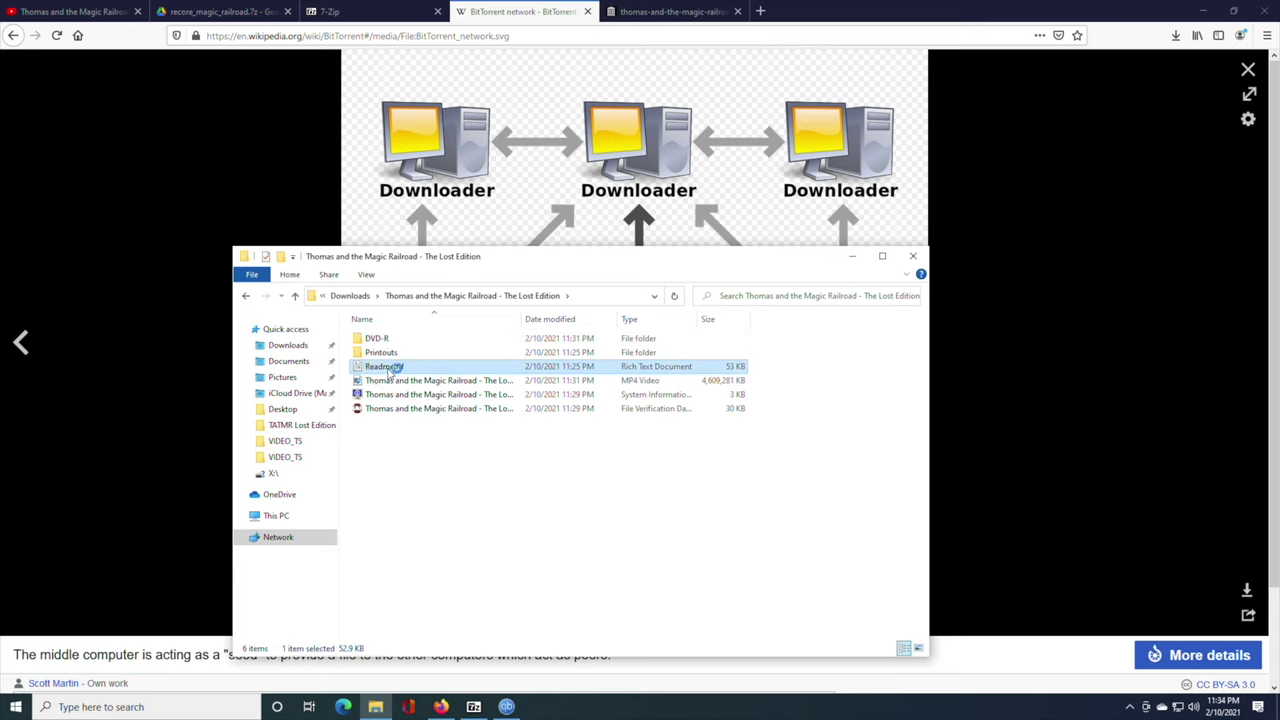
scroll(499, 402, down, 10)
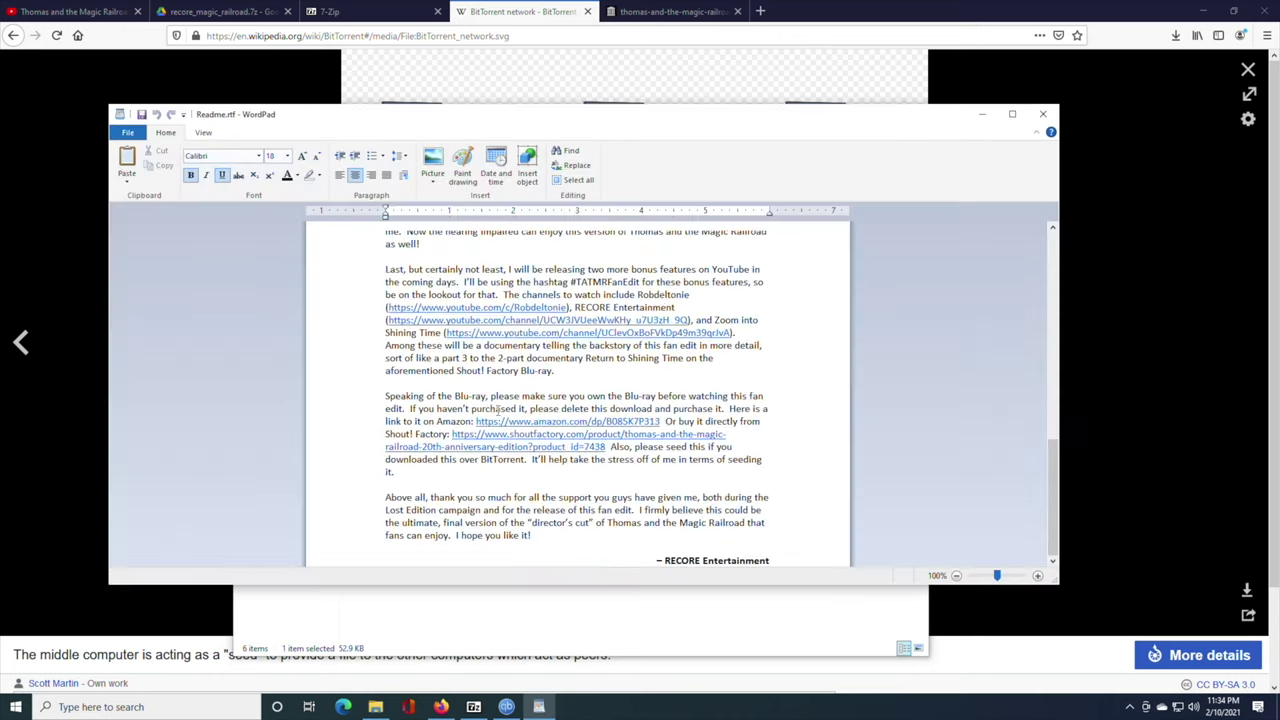
scroll(465, 410, up, 15)
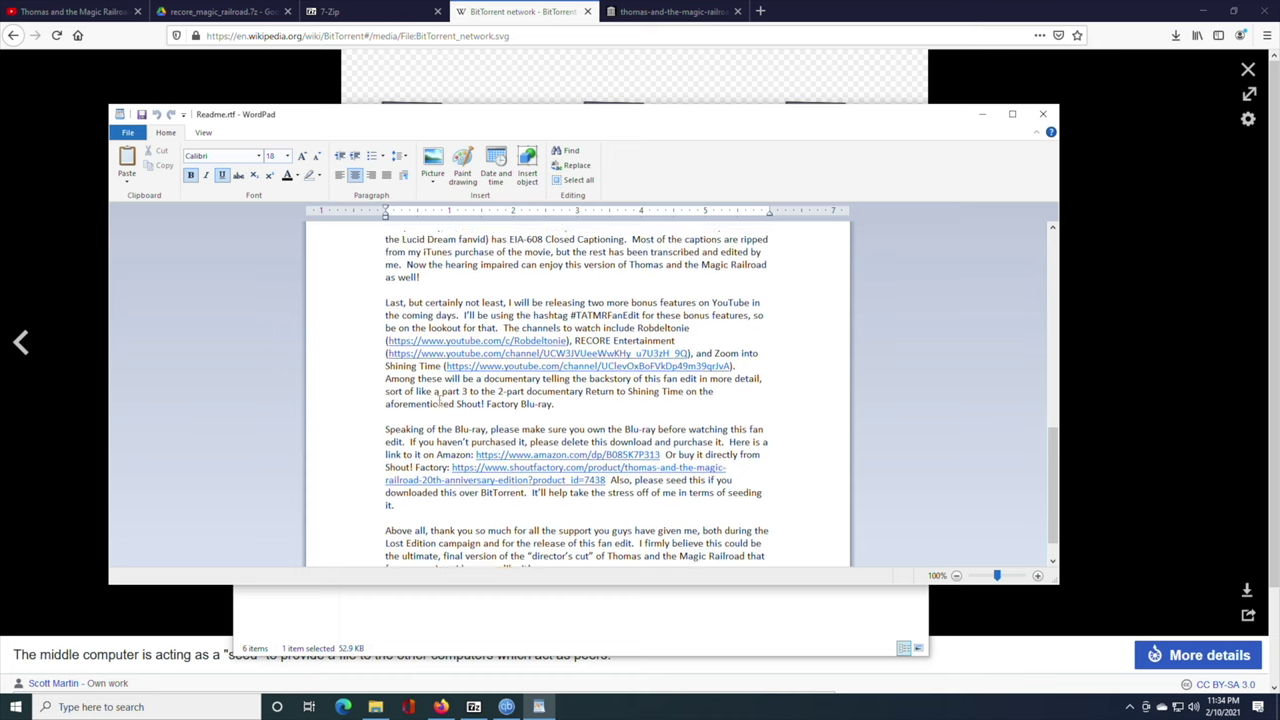
scroll(437, 402, up, 5)
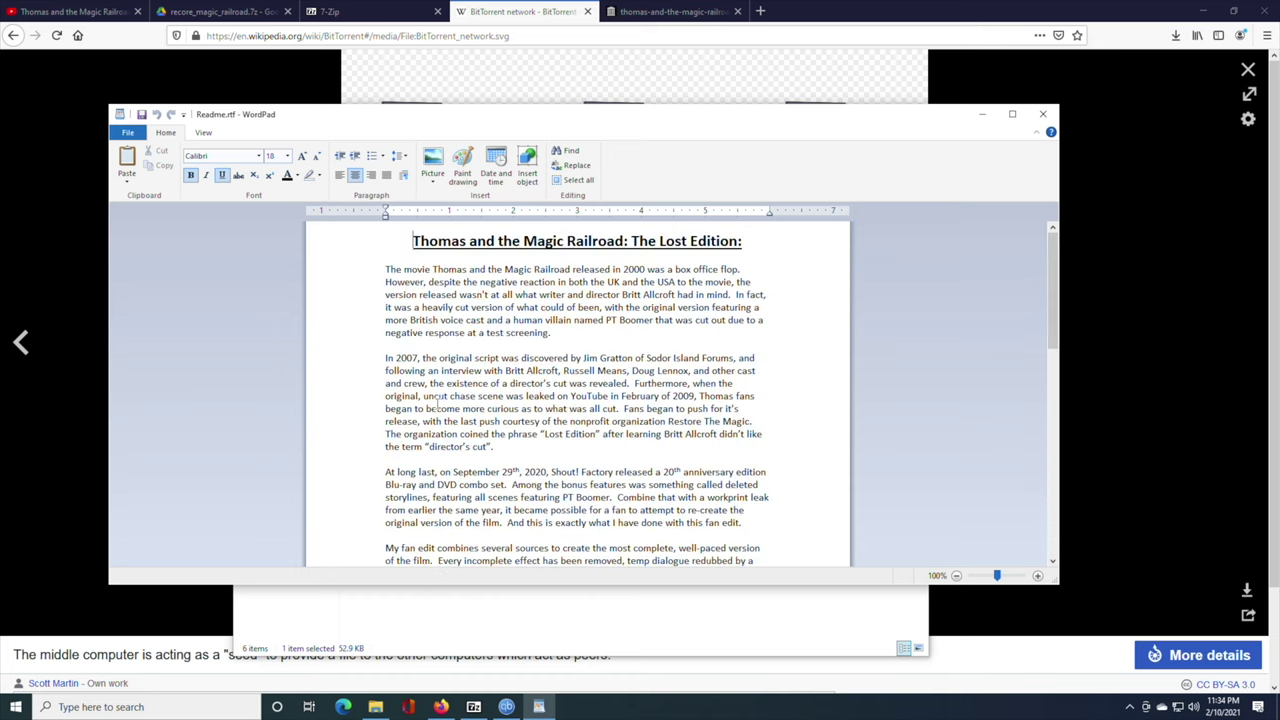
click(1043, 114)
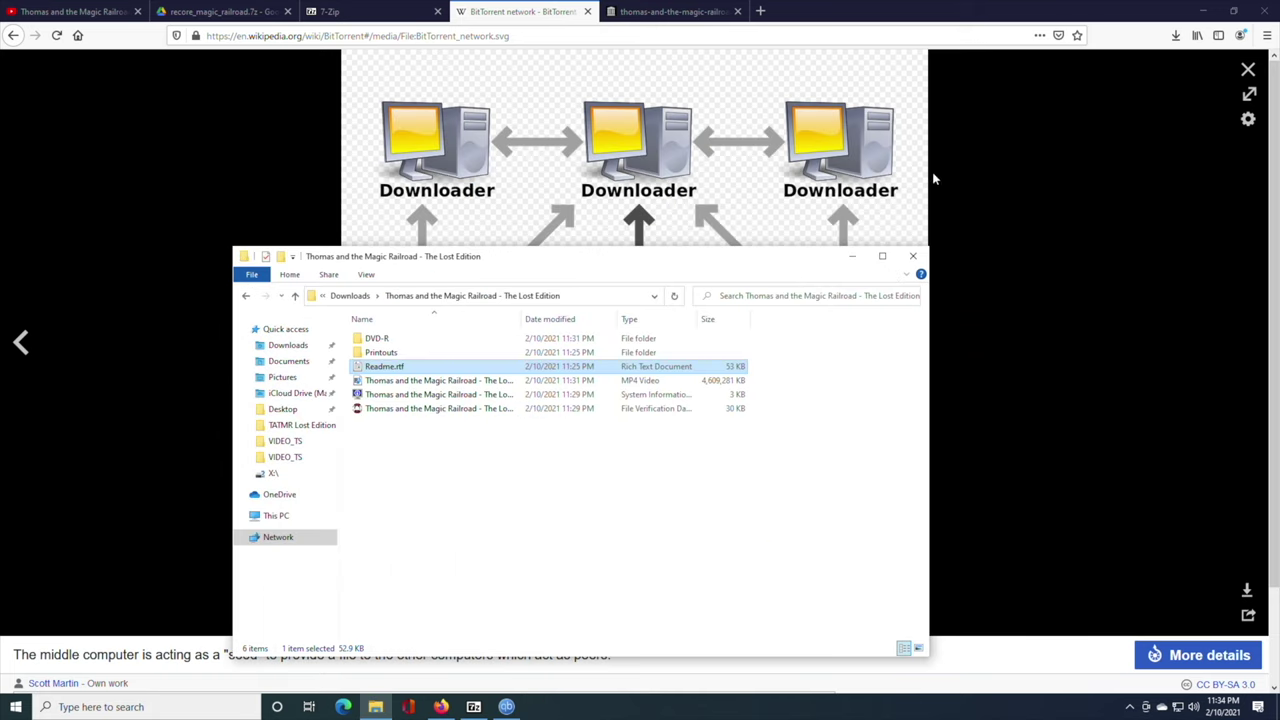
Drag the Lost Edition's 3 KB .nfo file from Explorer onto Firefox
click(493, 409)
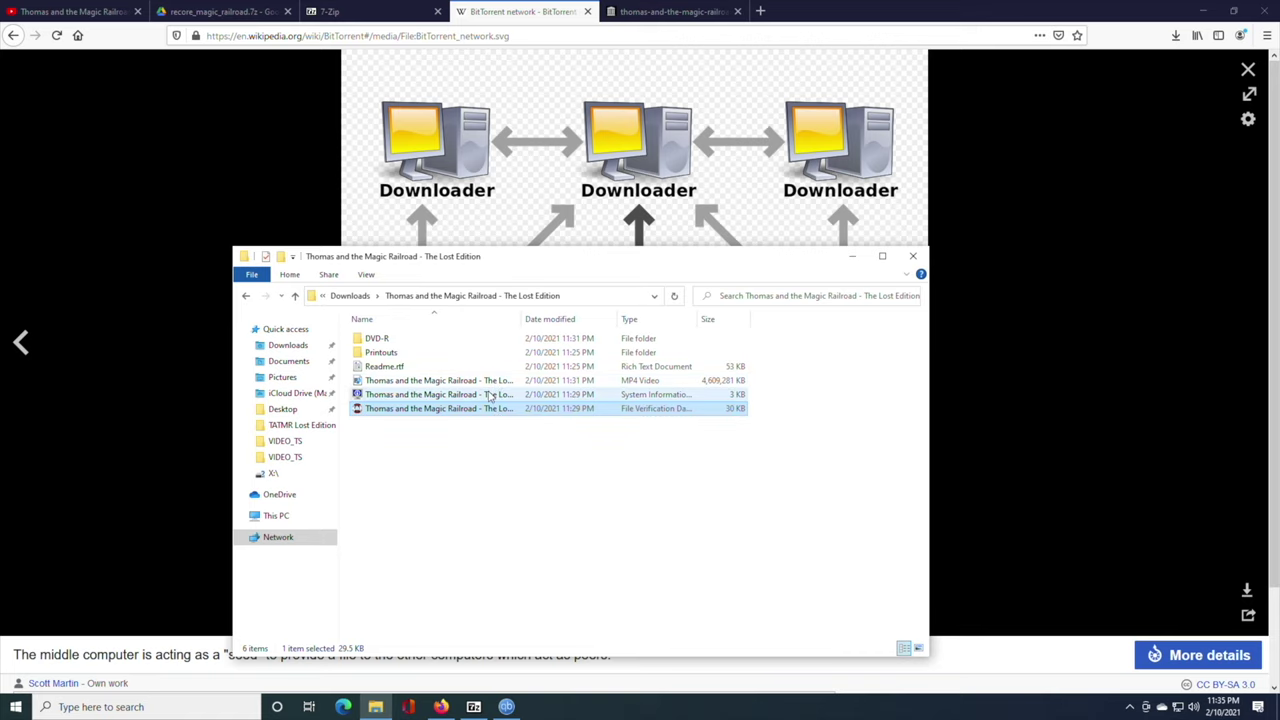
click(491, 396)
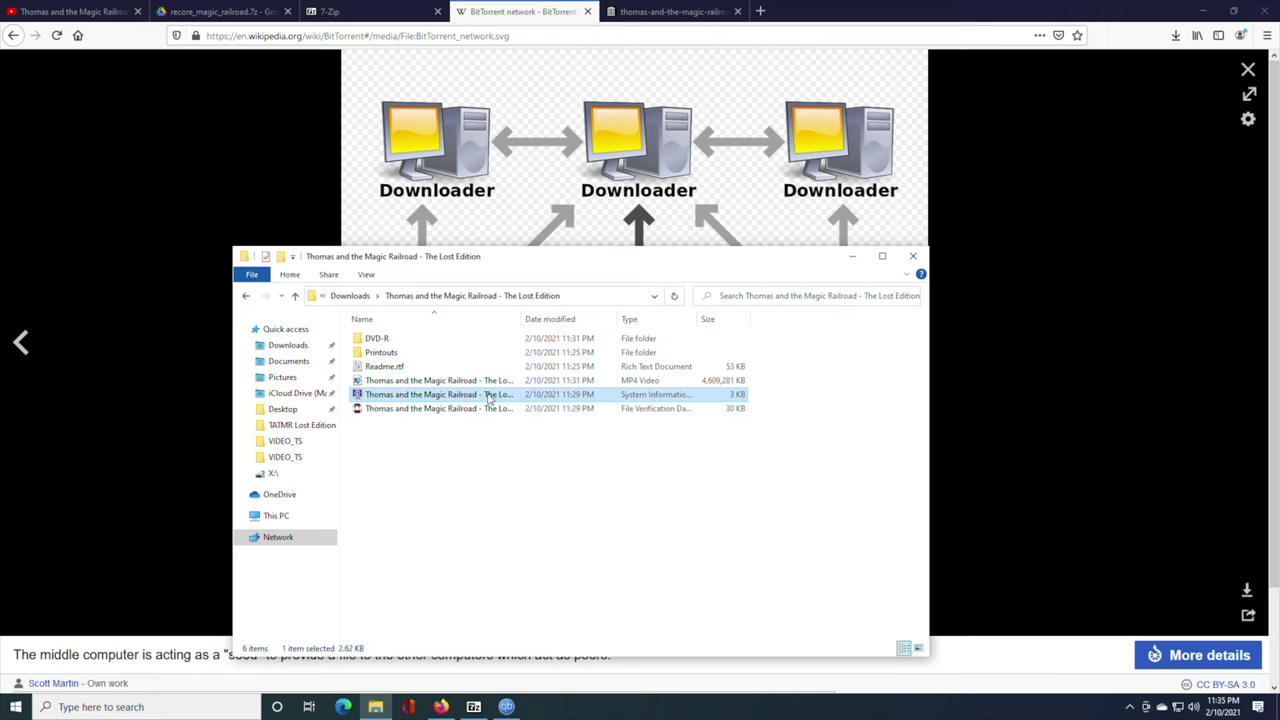
drag(489, 393, 1053, 417)
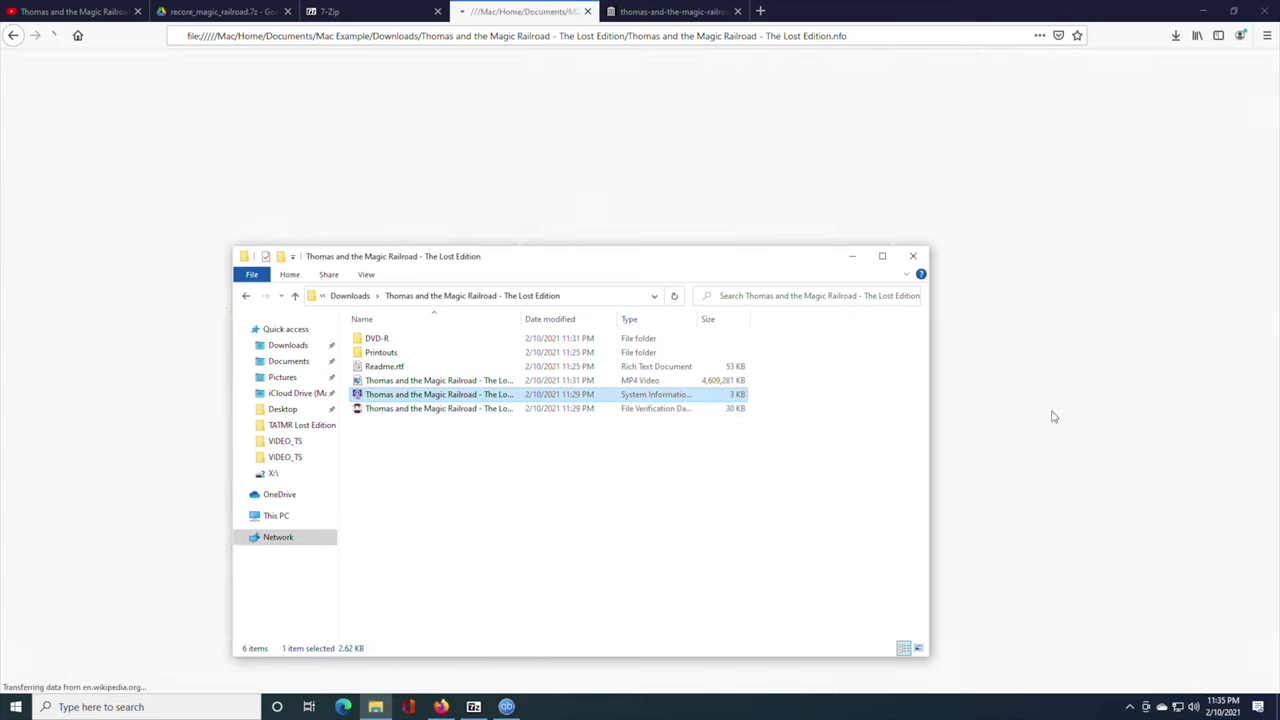
Read the .nfo release details (MP4, 1920x1008, 23.976 FPS), then restore the Lost Edition folder
click(600, 163)
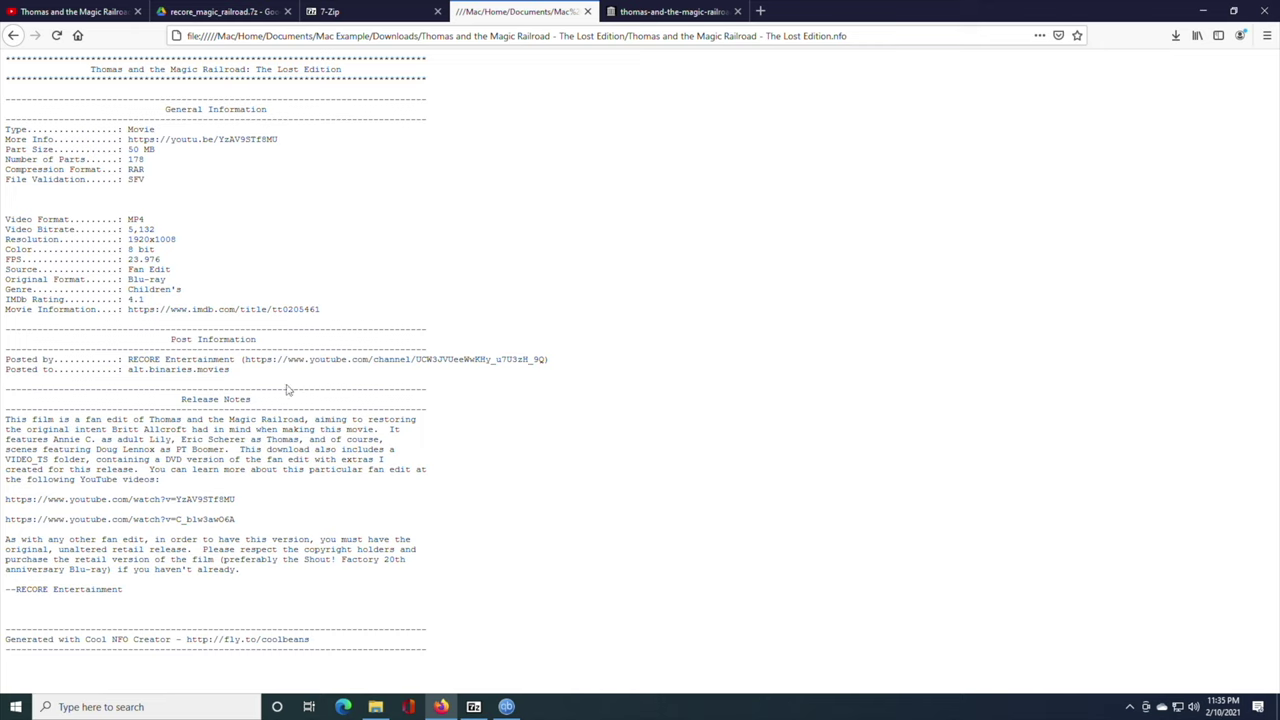
drag(230, 370, 127, 368)
click(221, 389)
mouse_move(440, 706)
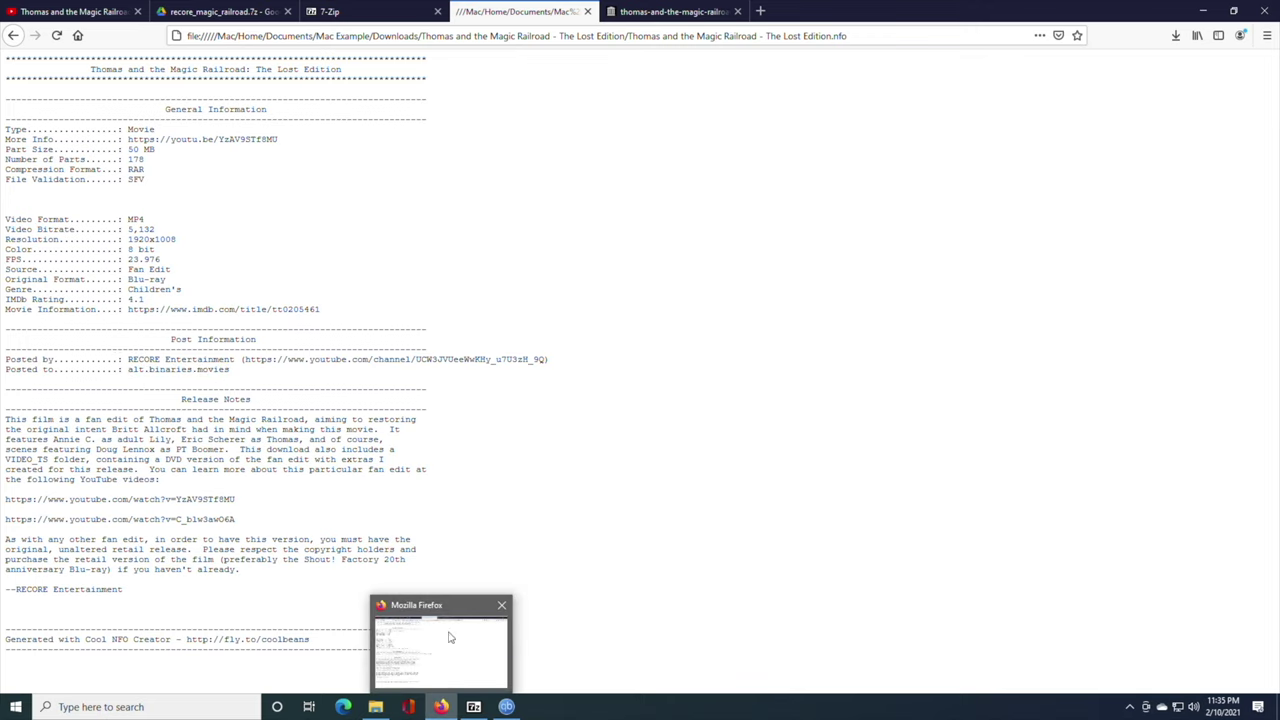
click(378, 706)
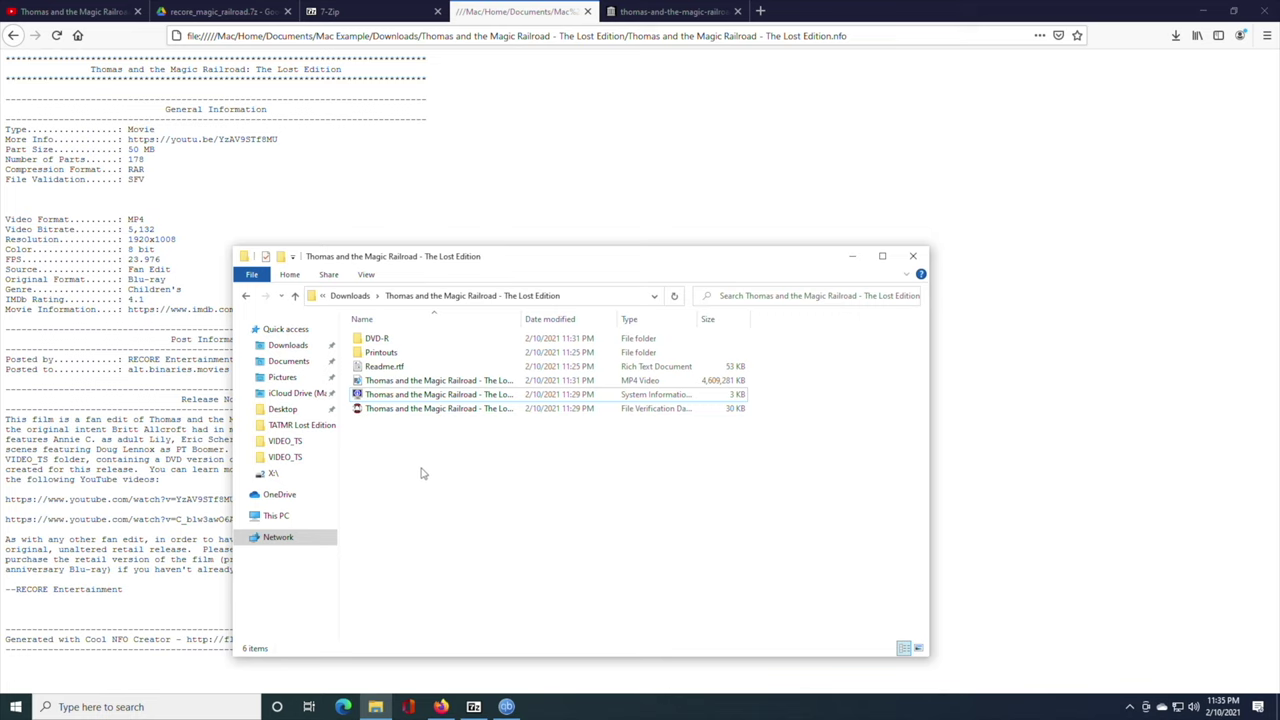
Browse the DVD-R\VIDEO_TS folder's DVD files, then return to the Lost Edition folder
double_click(392, 341)
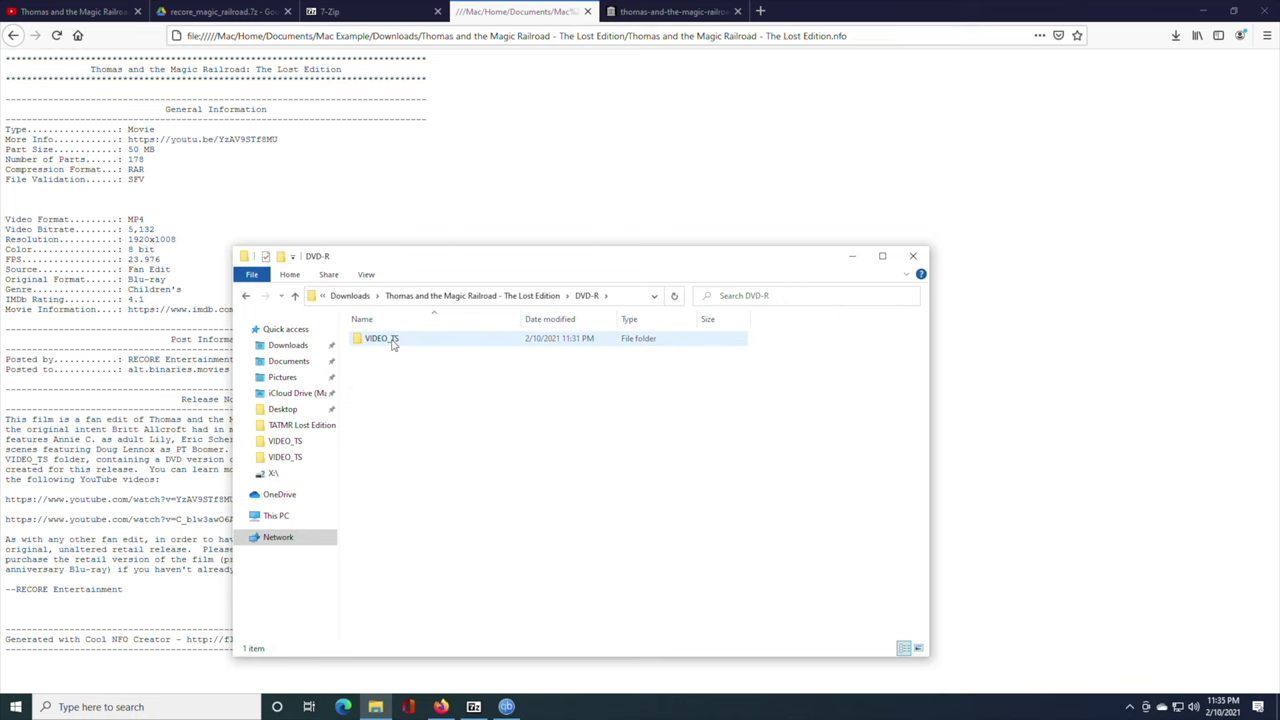
double_click(393, 341)
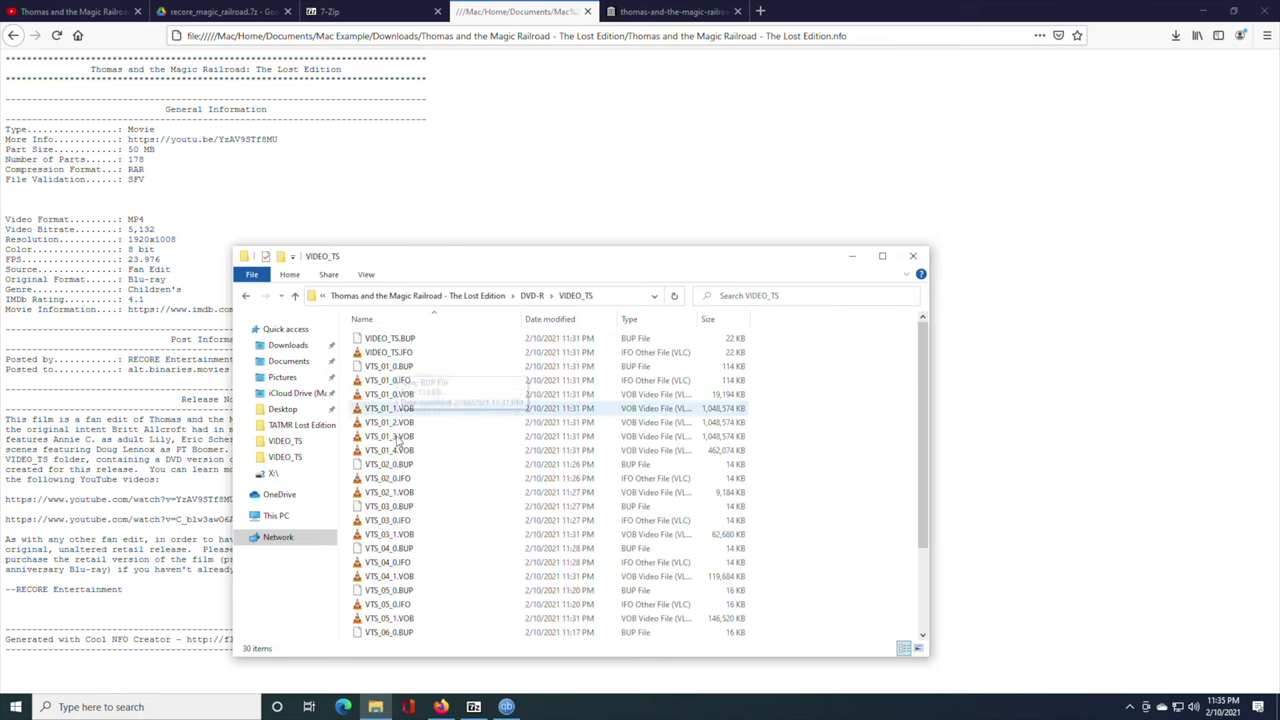
scroll(395, 512, down, 3)
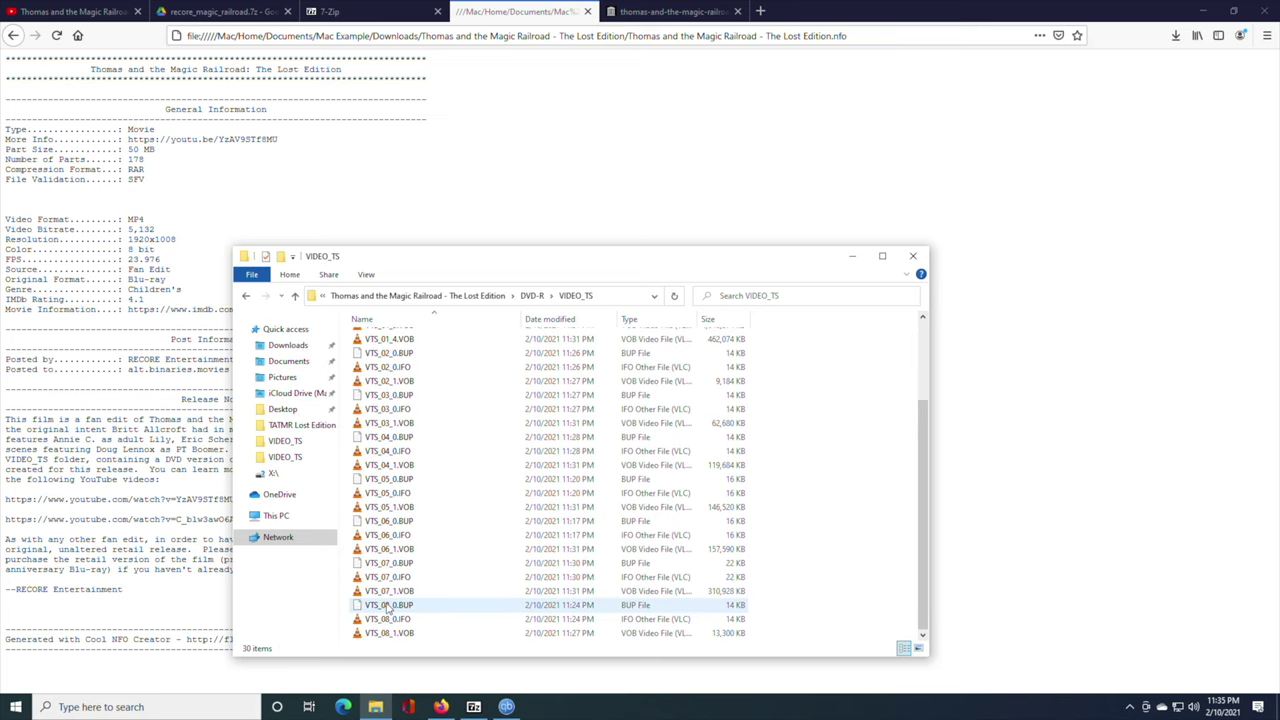
scroll(392, 521, up, 3)
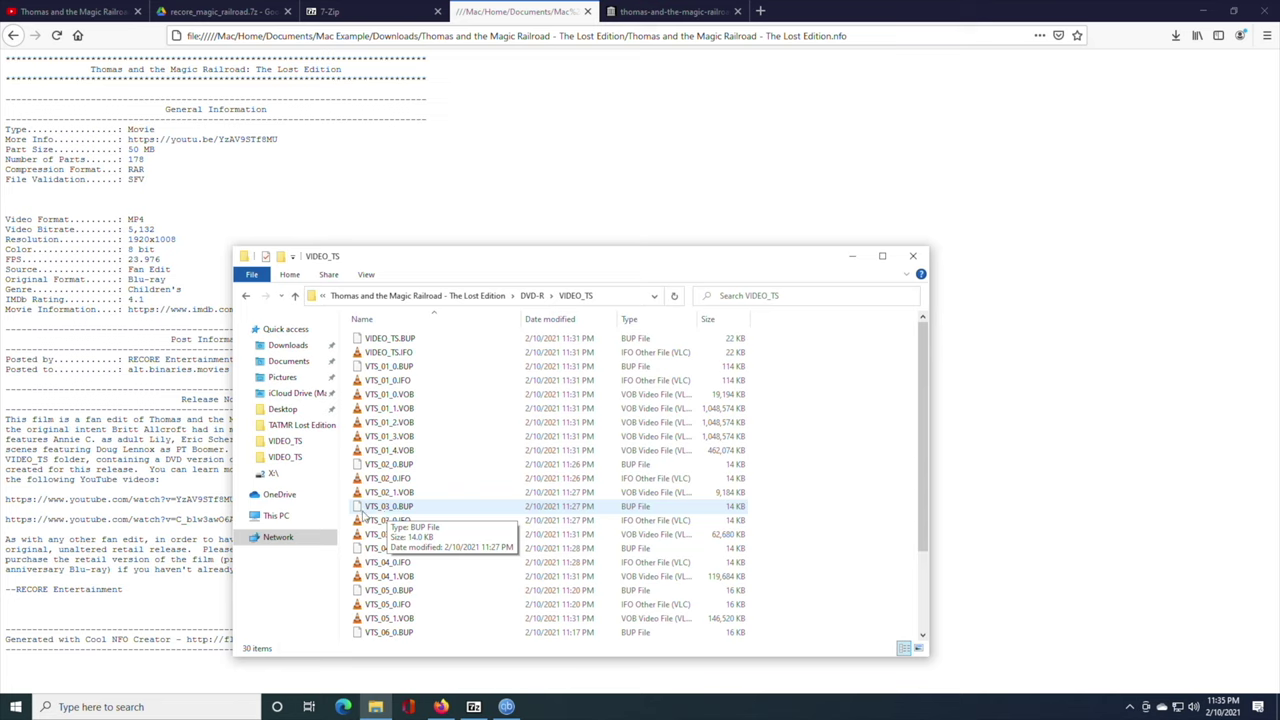
click(437, 297)
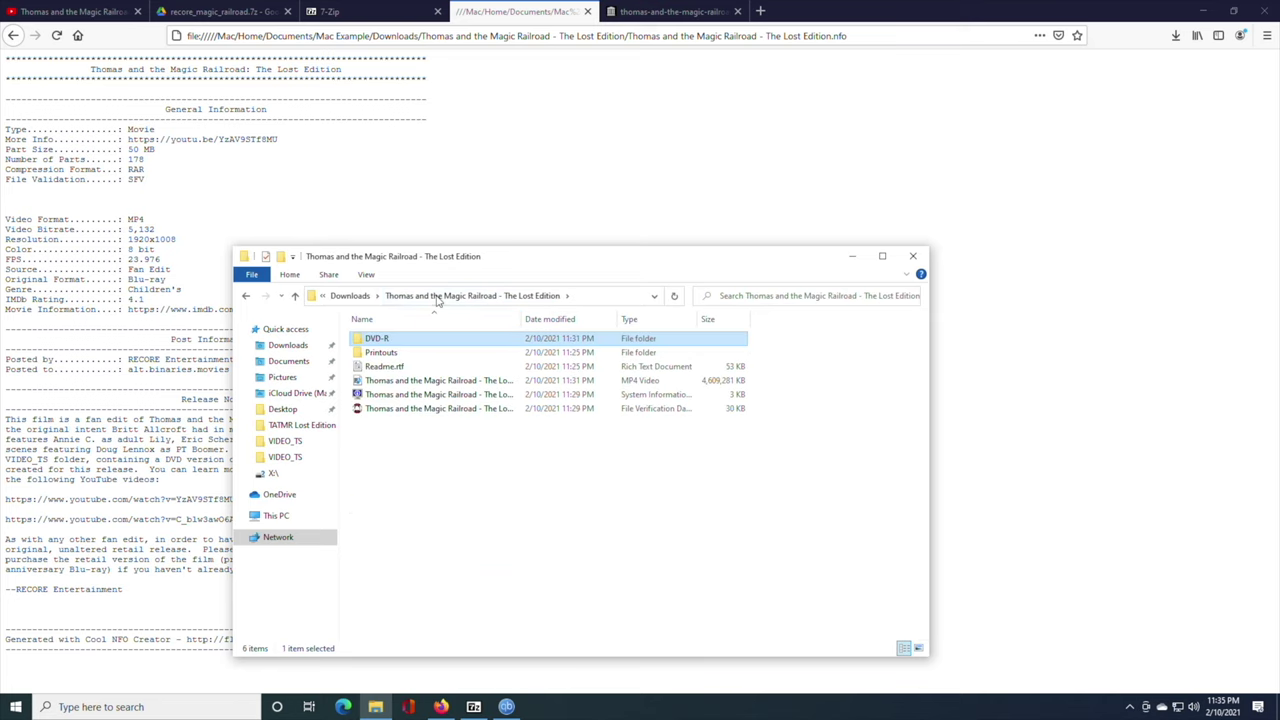
Open Printouts\TATMR Lost Edition DVD Jacket Sleeve.pdf in Firefox to view the cover
double_click(392, 355)
click(403, 341)
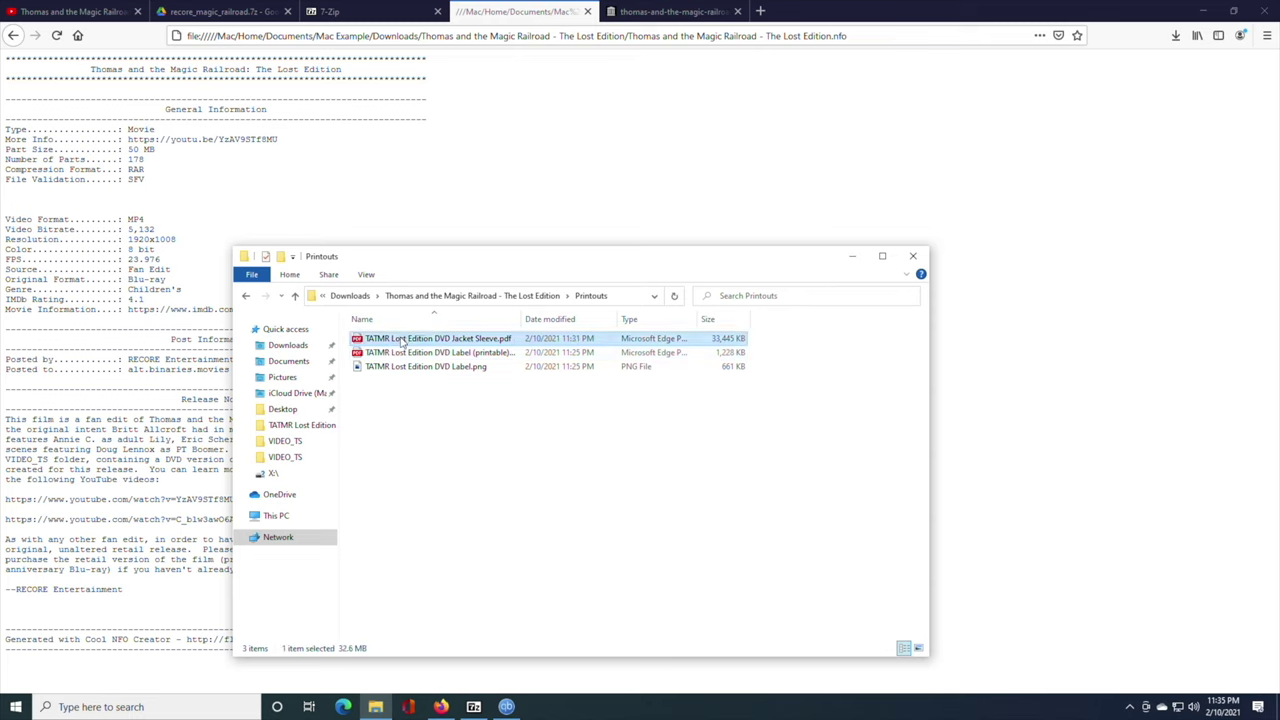
double_click(403, 341)
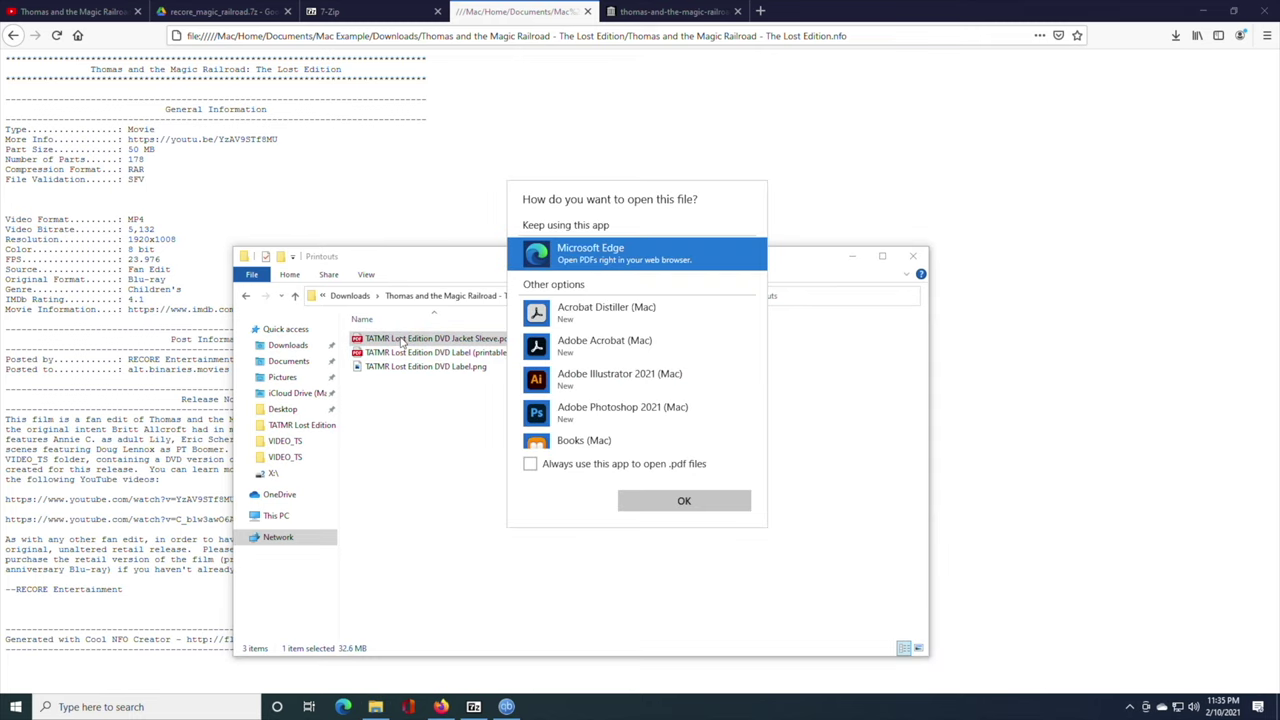
scroll(600, 430, down, 5)
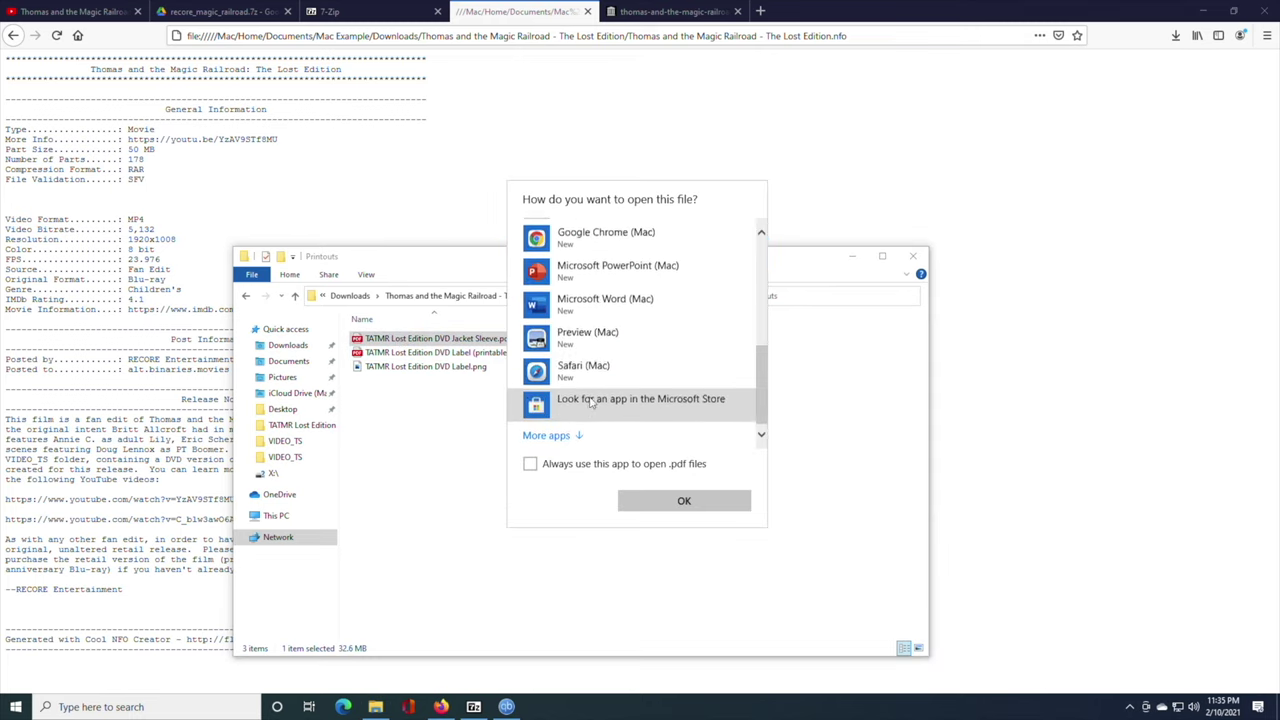
scroll(580, 340, up, 3)
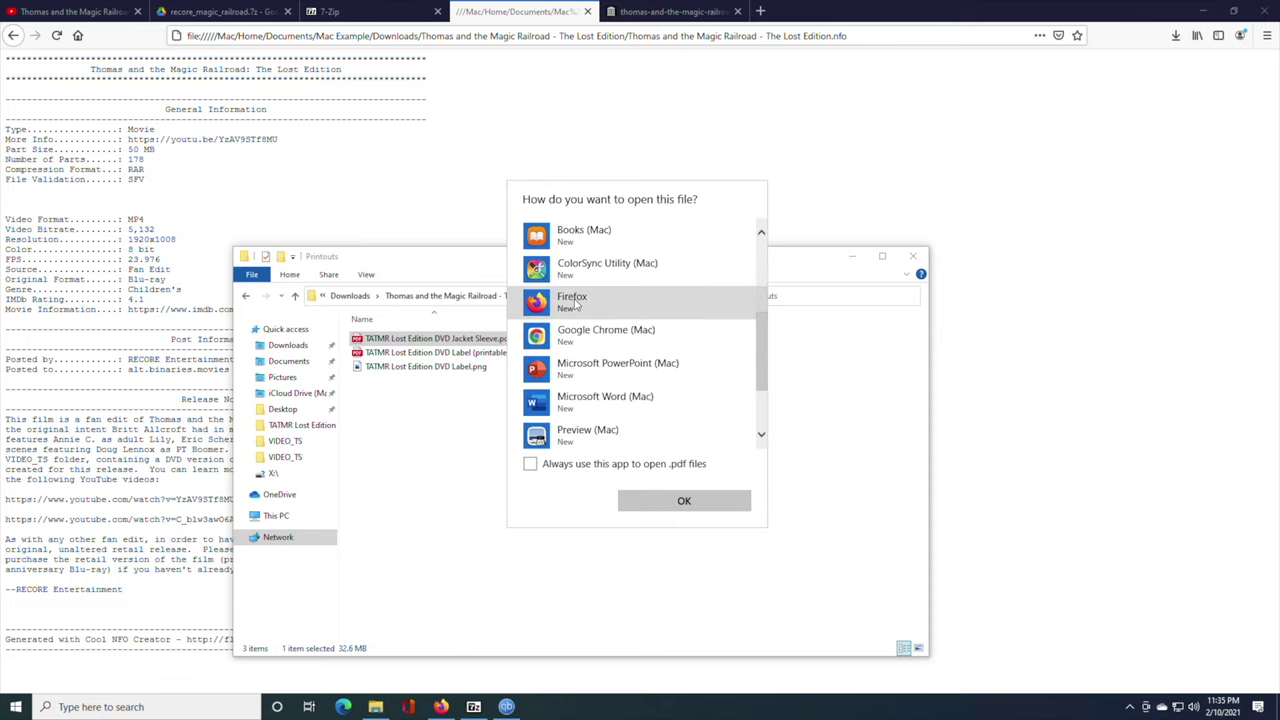
click(577, 305)
click(652, 500)
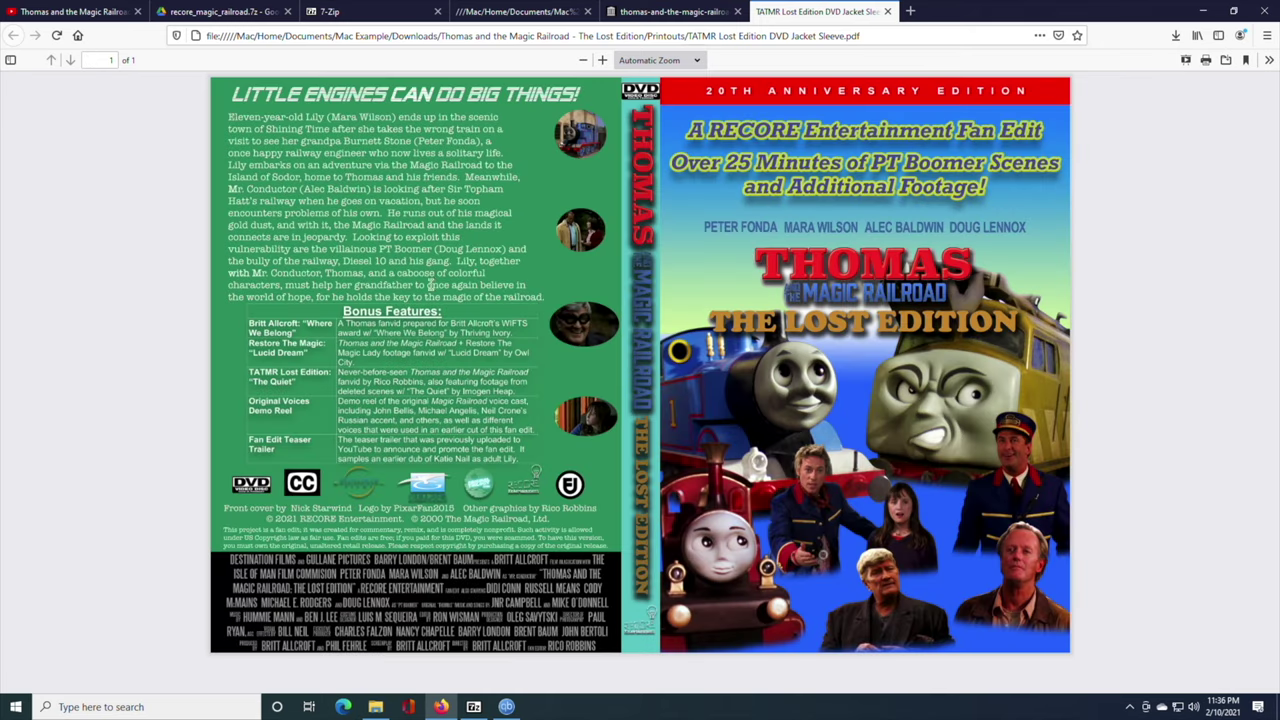
drag(252, 118, 356, 212)
click(484, 246)
Open TATMR Lost Edition DVD Label (printable).pdf in Firefox and scroll through the disc artwork
click(375, 707)
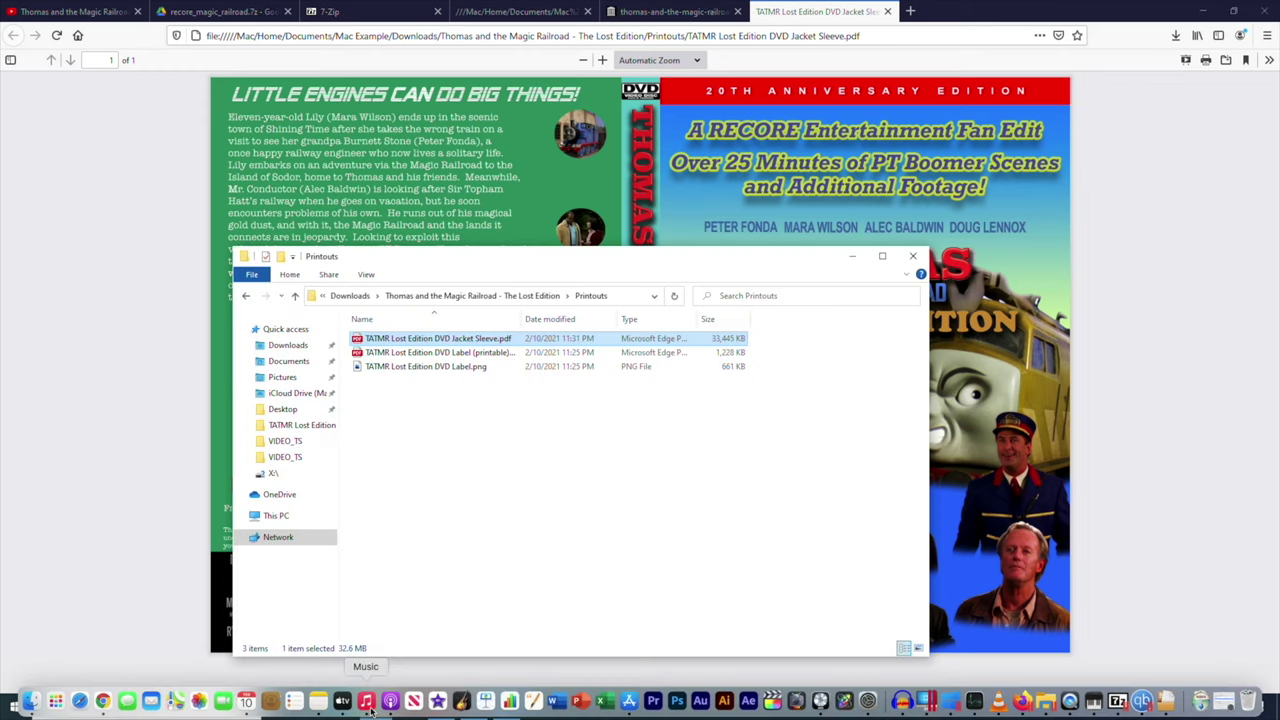
click(449, 355)
drag(449, 360, 296, 158)
click(255, 165)
scroll(570, 560, down, 3)
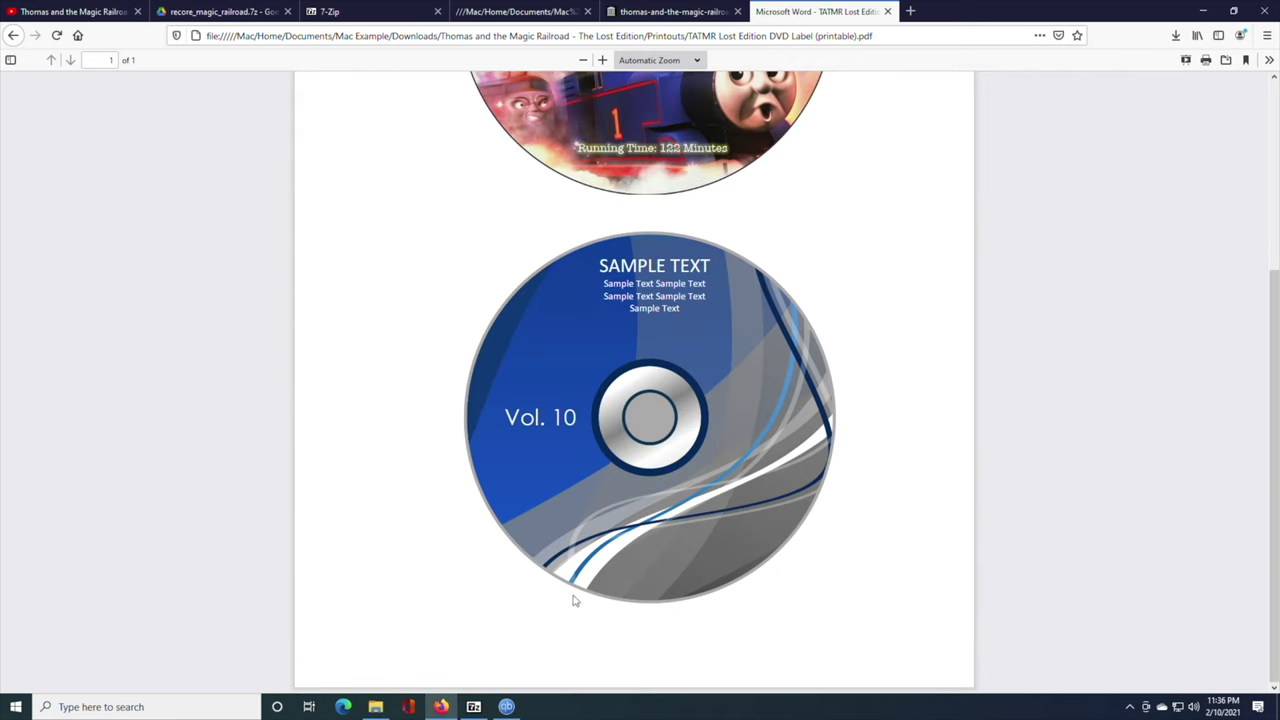
scroll(615, 418, up, 3)
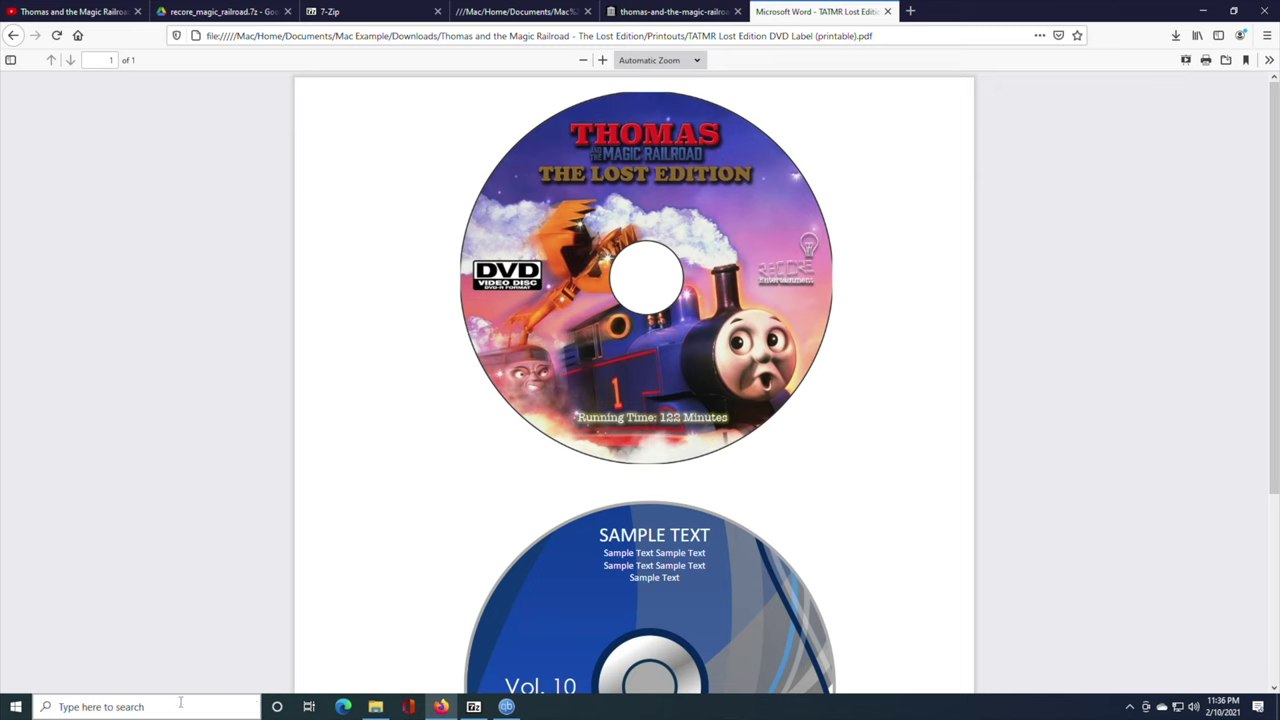
Try opening the DVD Label PNG from Printouts and dismiss the app-didn't-start error
click(375, 707)
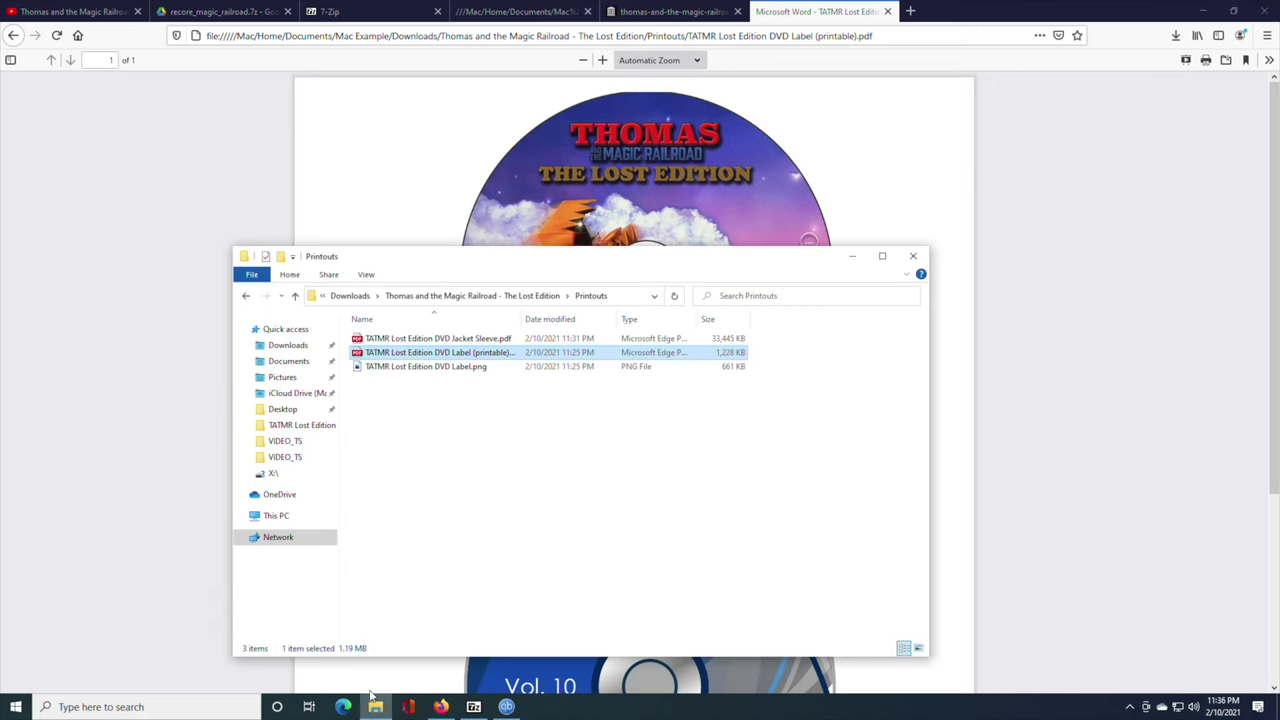
click(410, 368)
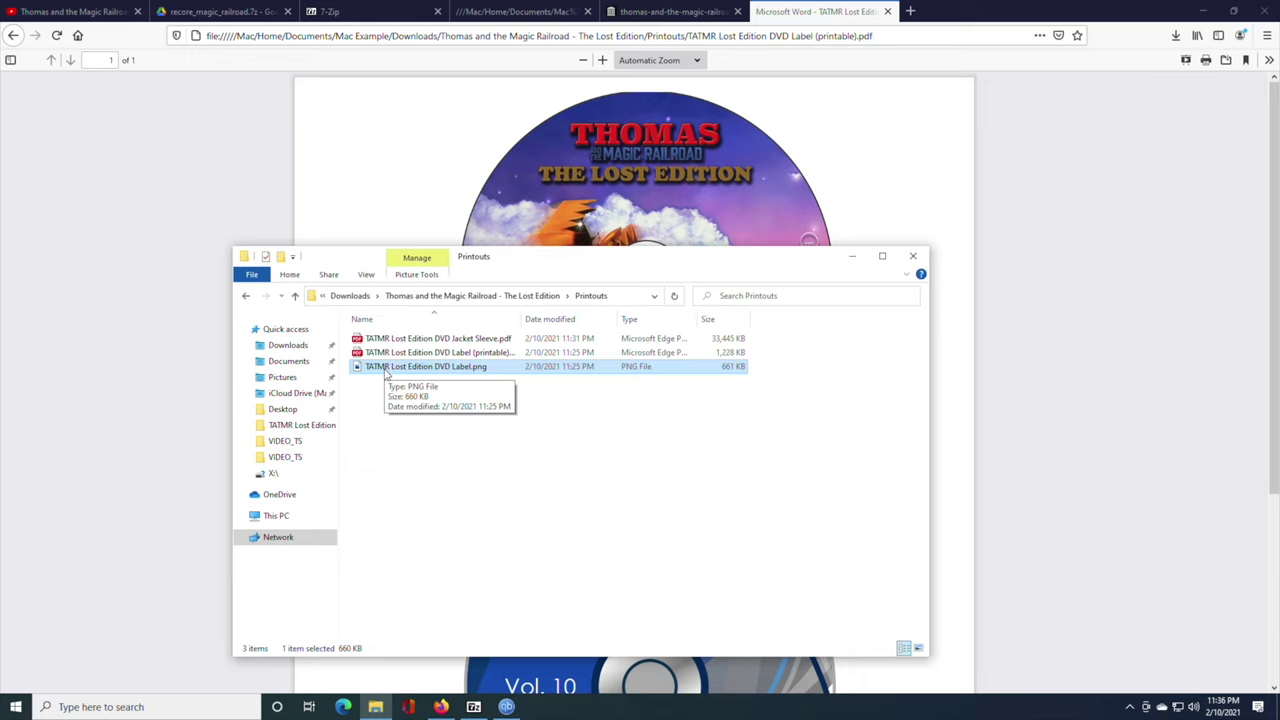
double_click(386, 370)
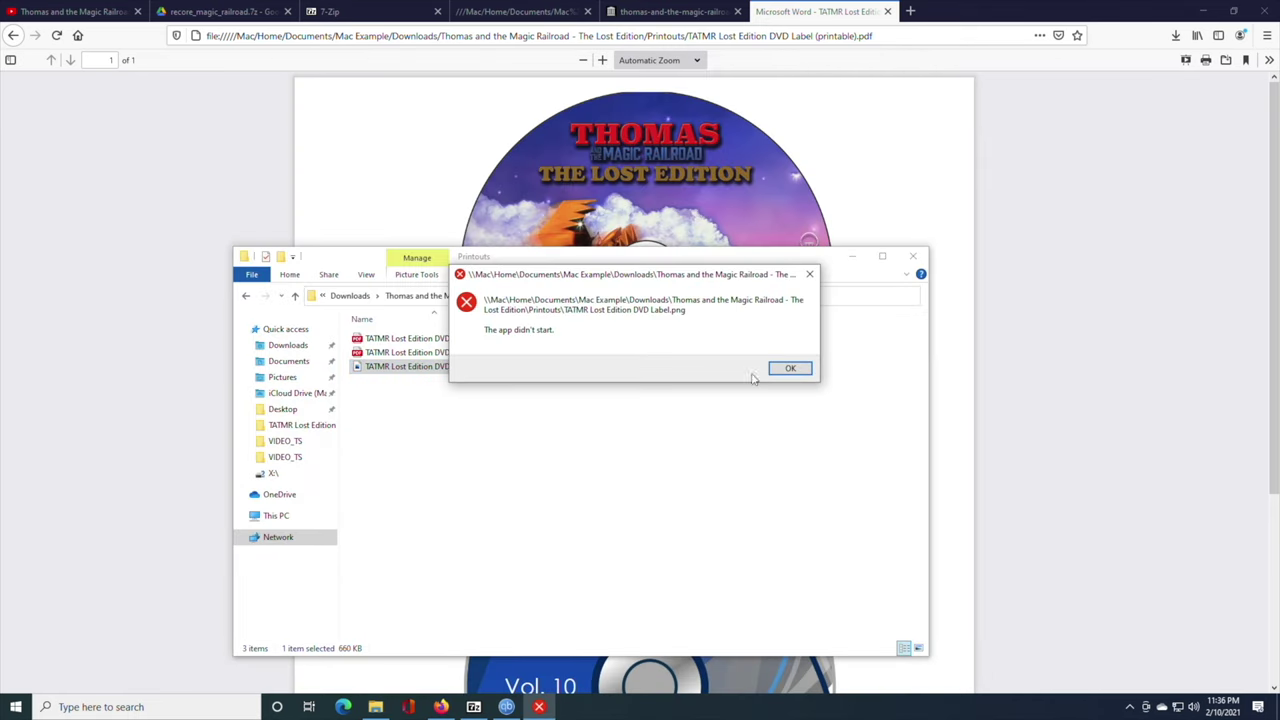
click(788, 368)
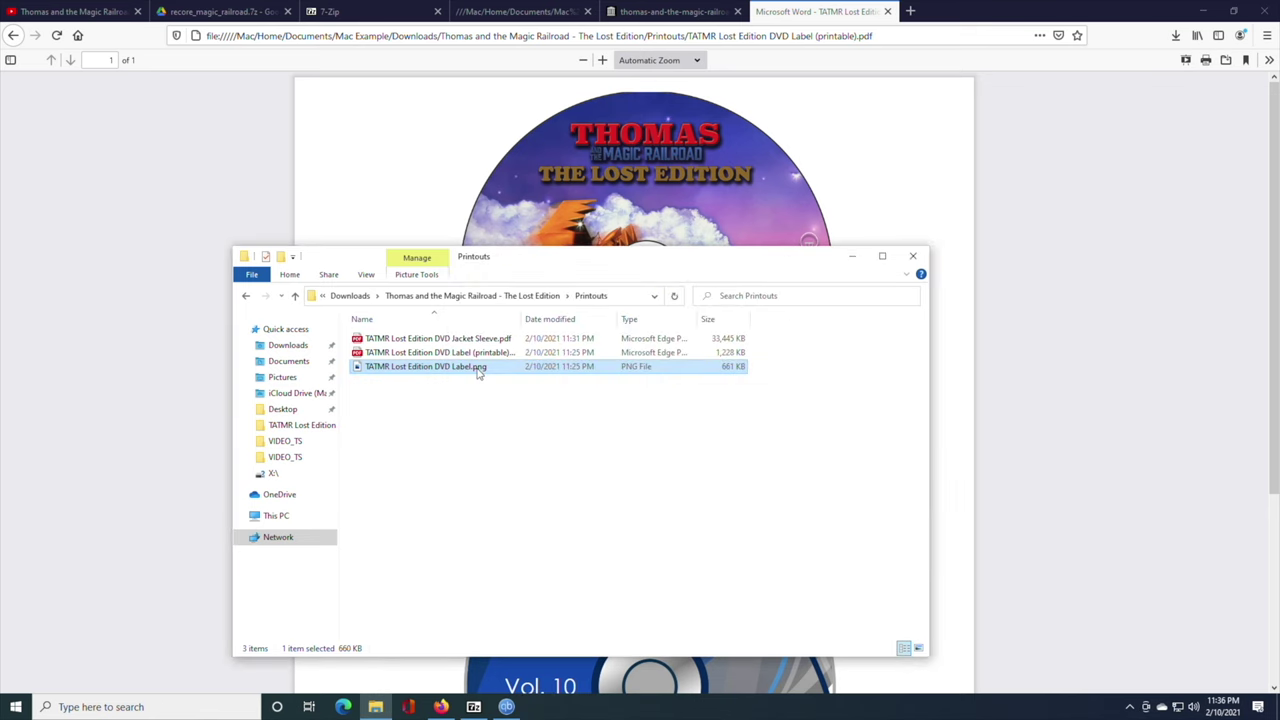
View TATMR Lost Edition DVD Label.png in Paint, close it, and return to the Lost Edition folder
right_click(469, 368)
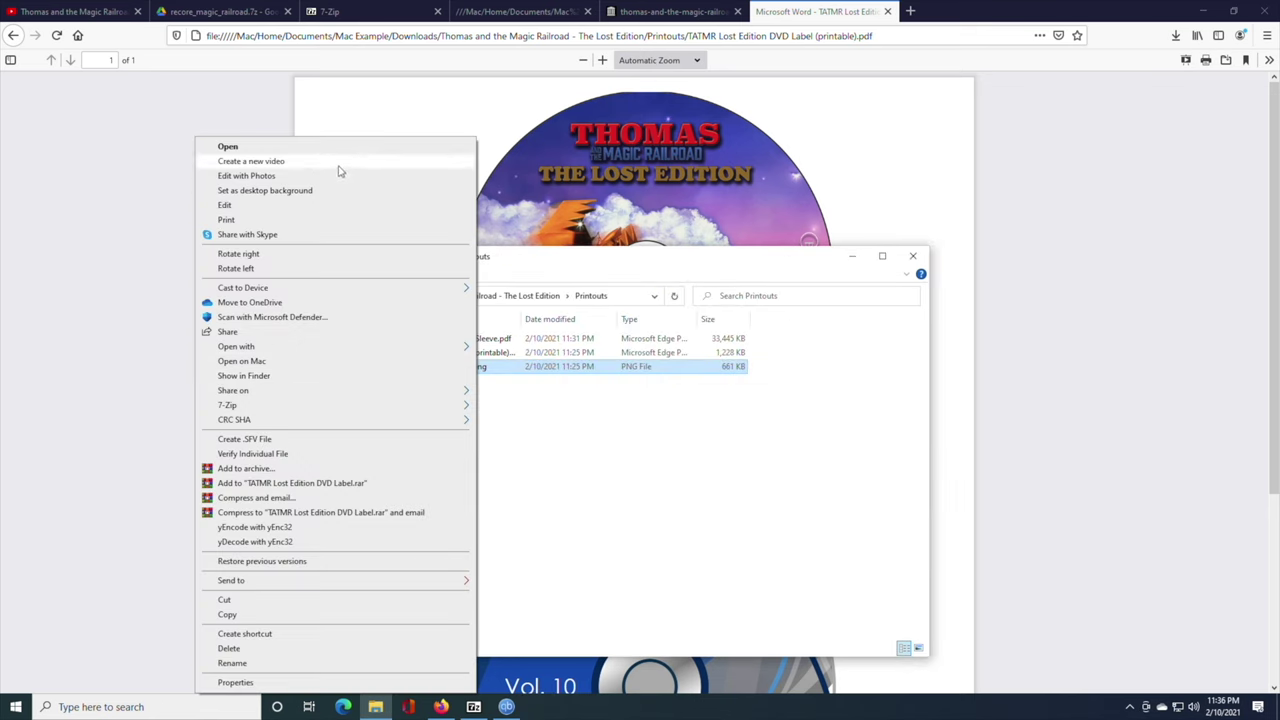
click(295, 206)
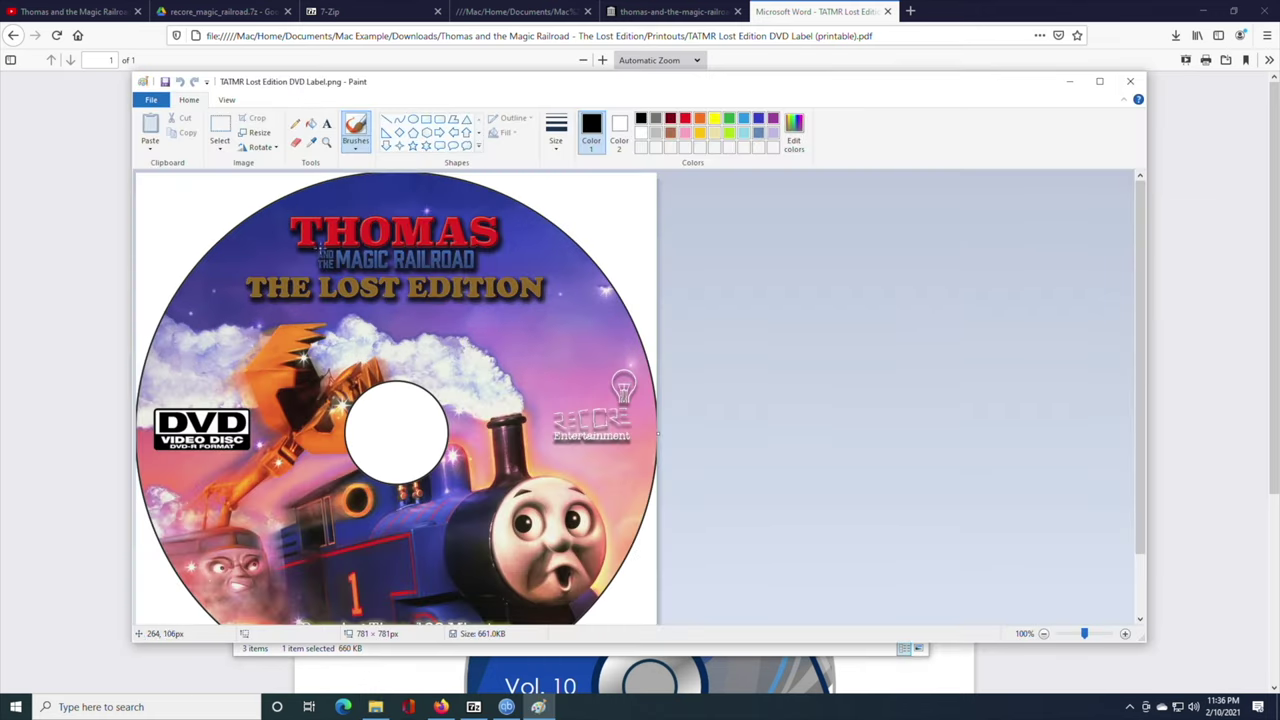
scroll(768, 425, down, 1)
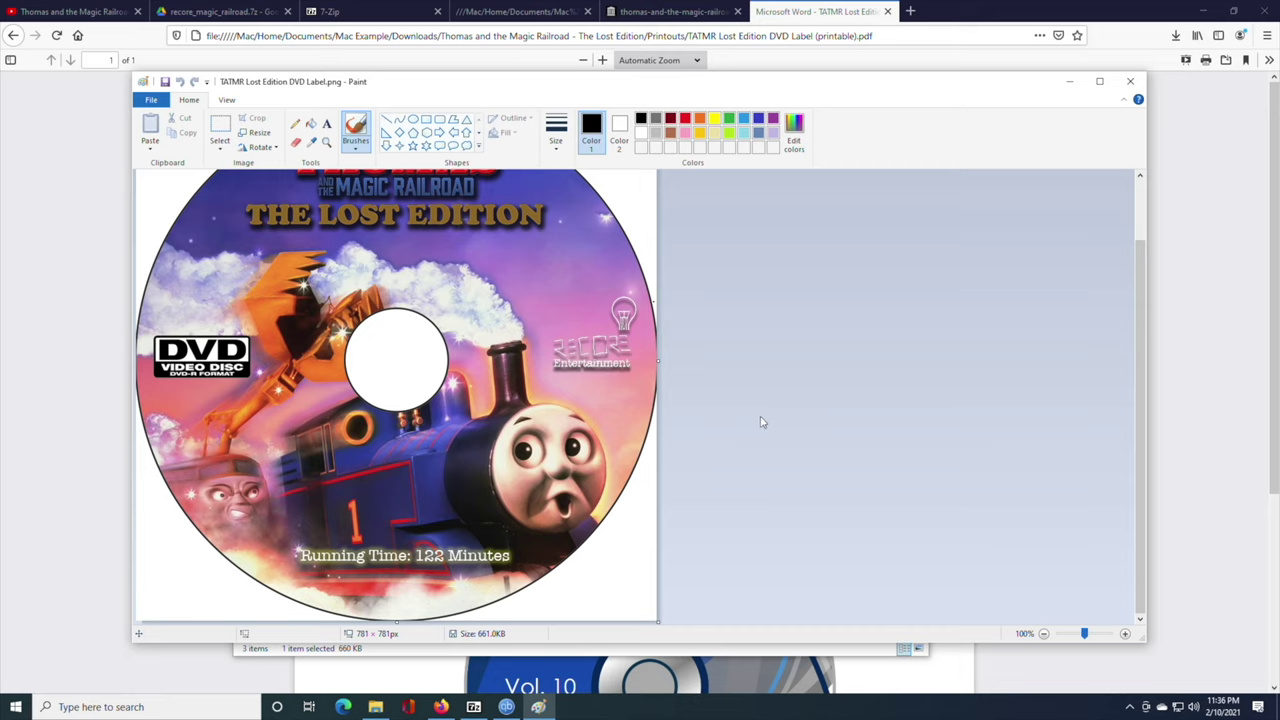
scroll(743, 422, up, 1)
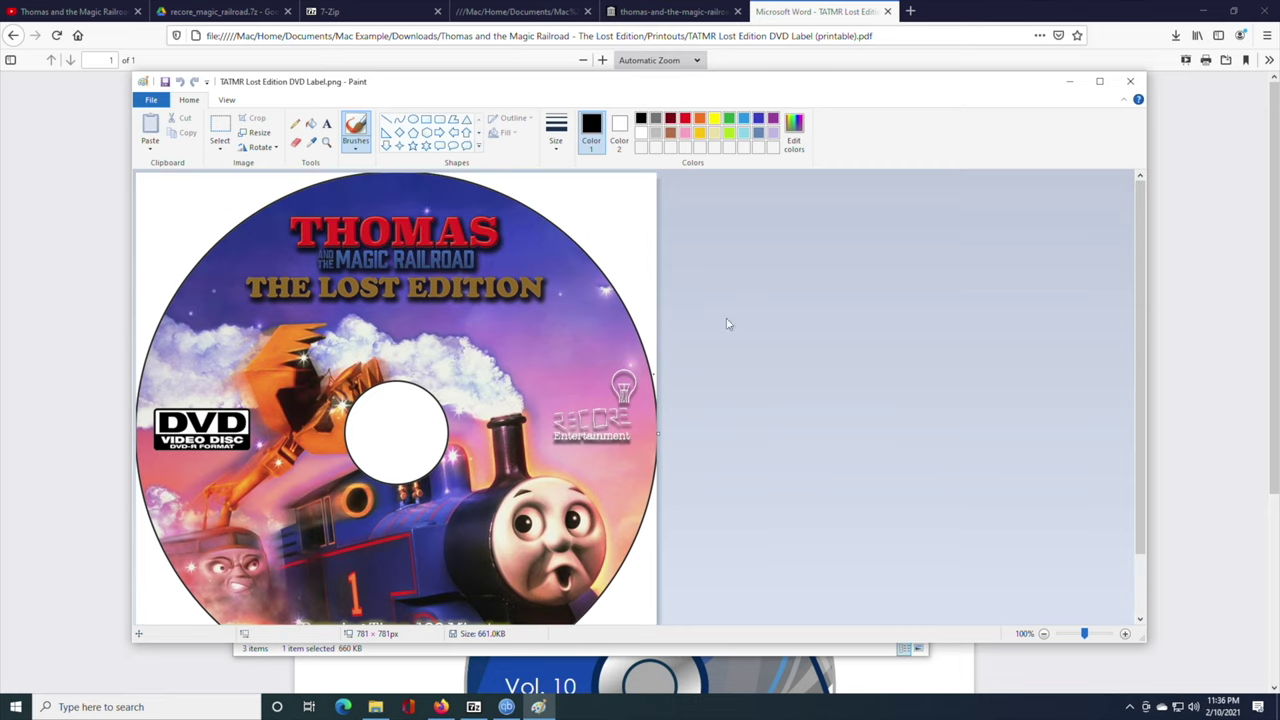
click(1128, 81)
key(alt+Up)
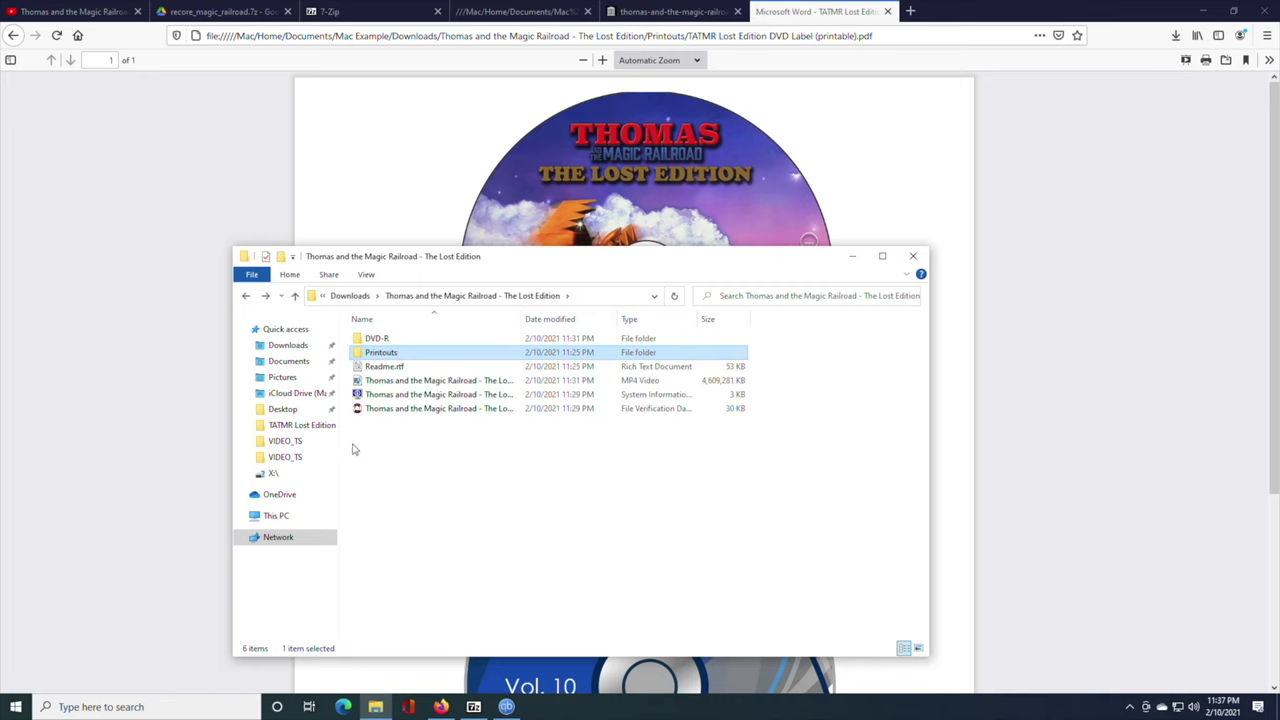
Play the Lost Edition MP4 in Windows Media Player and seek to about 12:00
click(371, 383)
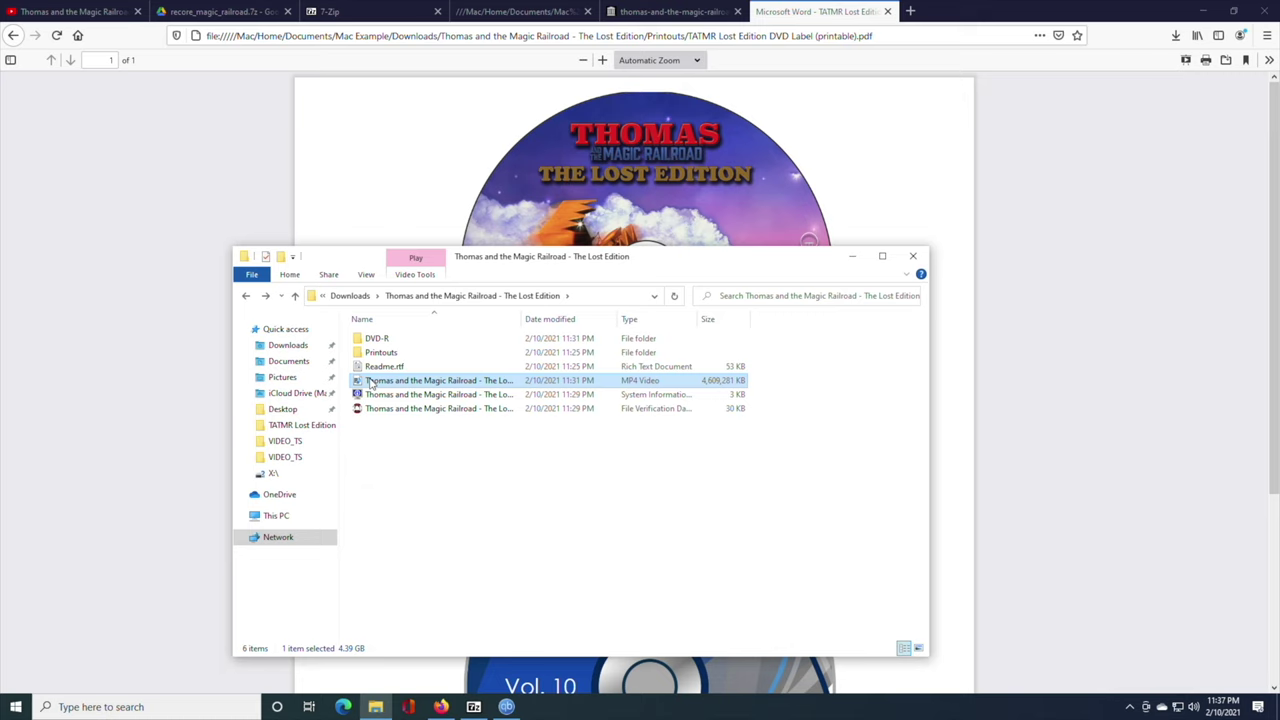
double_click(371, 383)
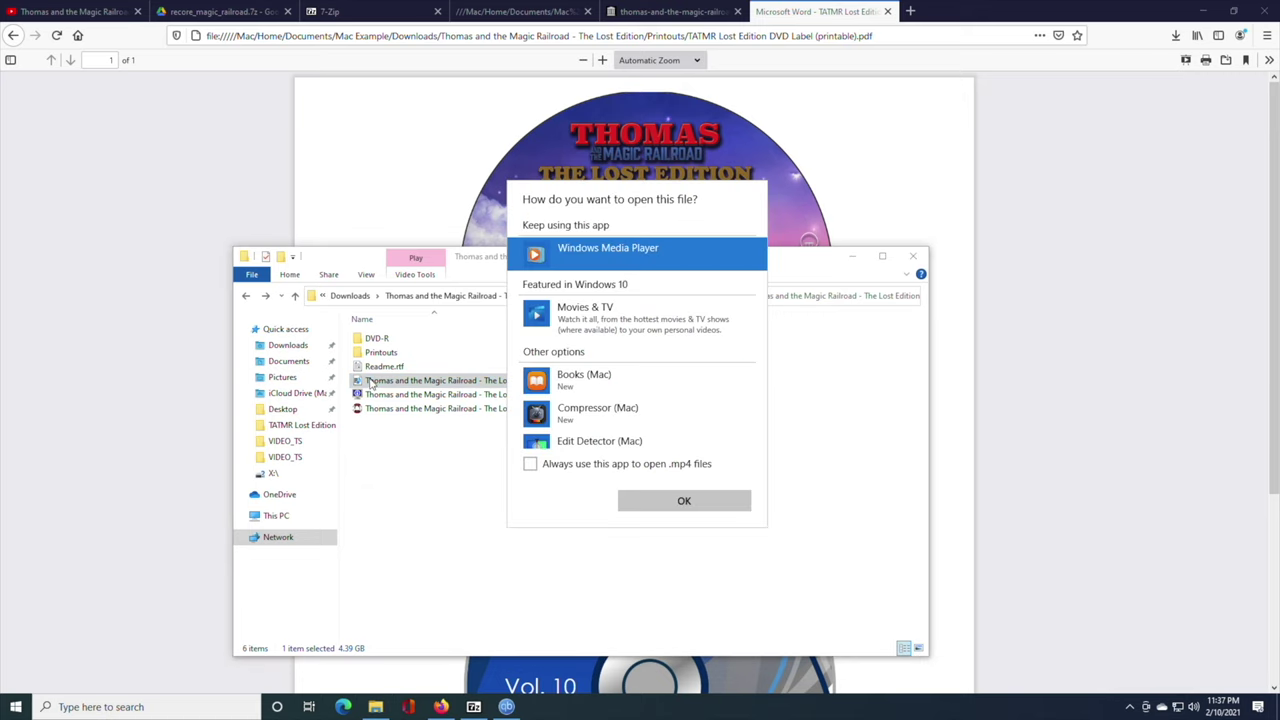
click(685, 501)
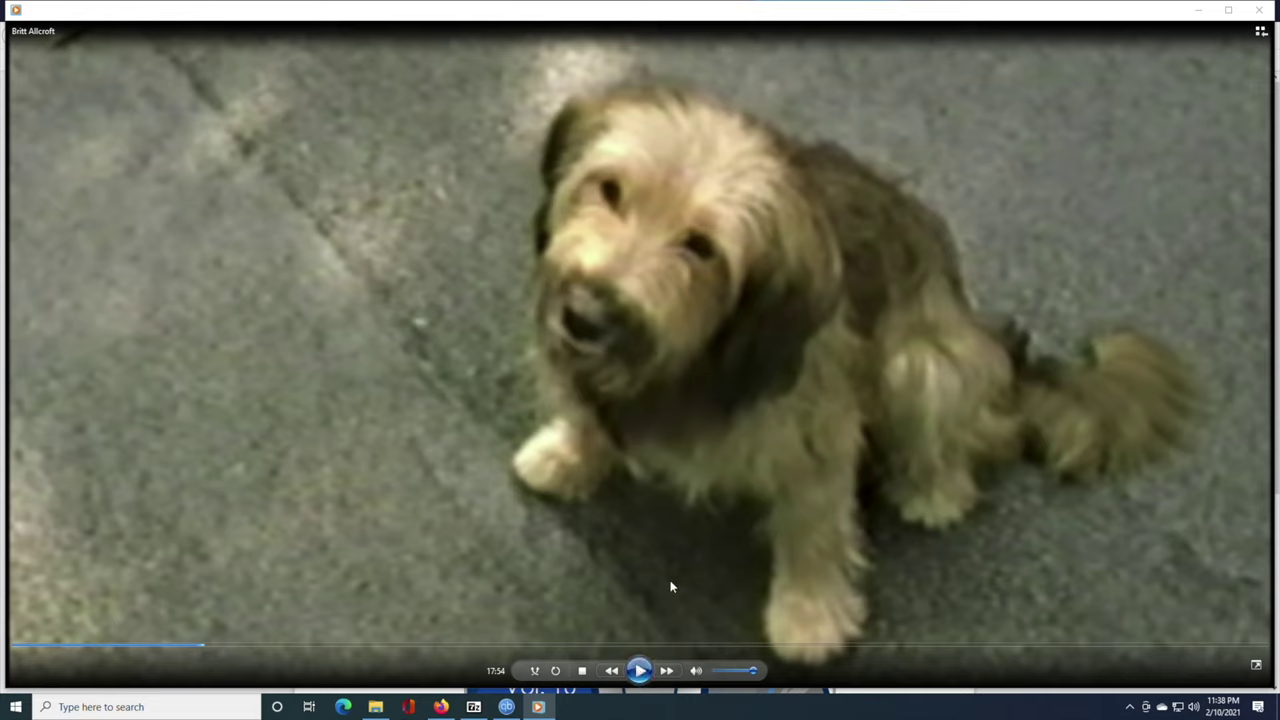
click(143, 651)
Resume the movie, skip ahead to about 13:27, pause it, and close Windows Media Player
click(638, 670)
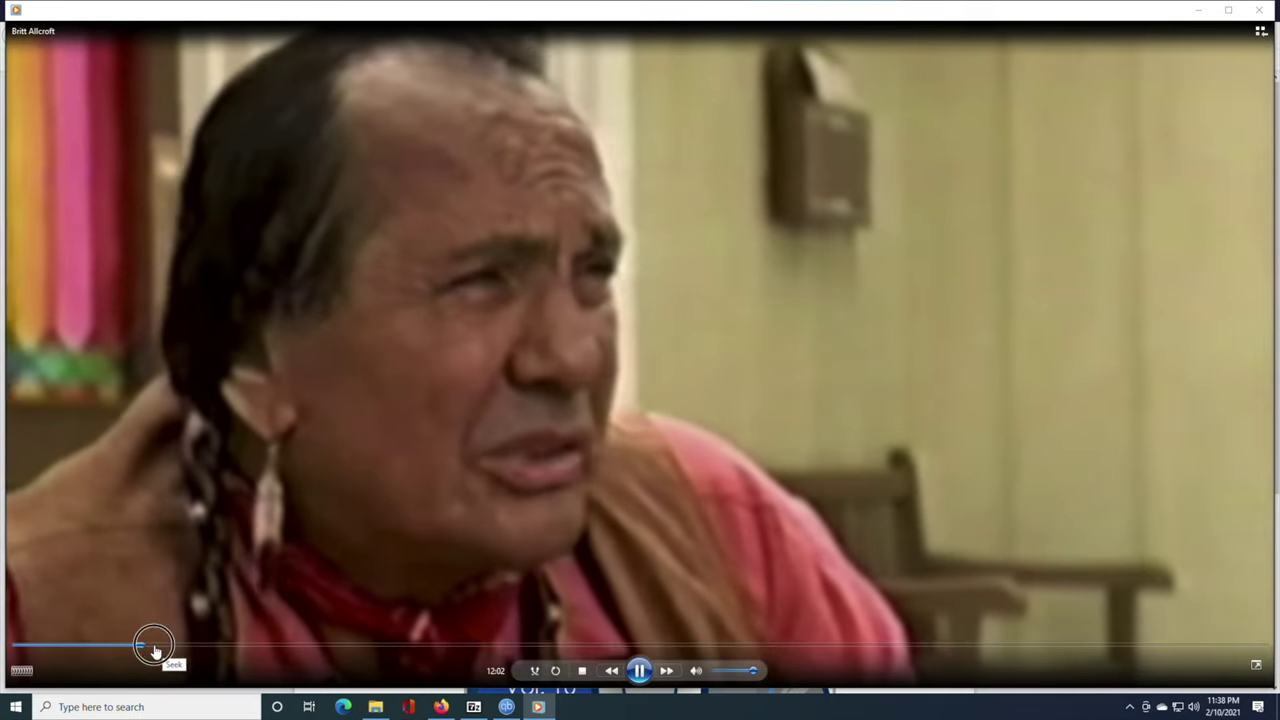
click(155, 651)
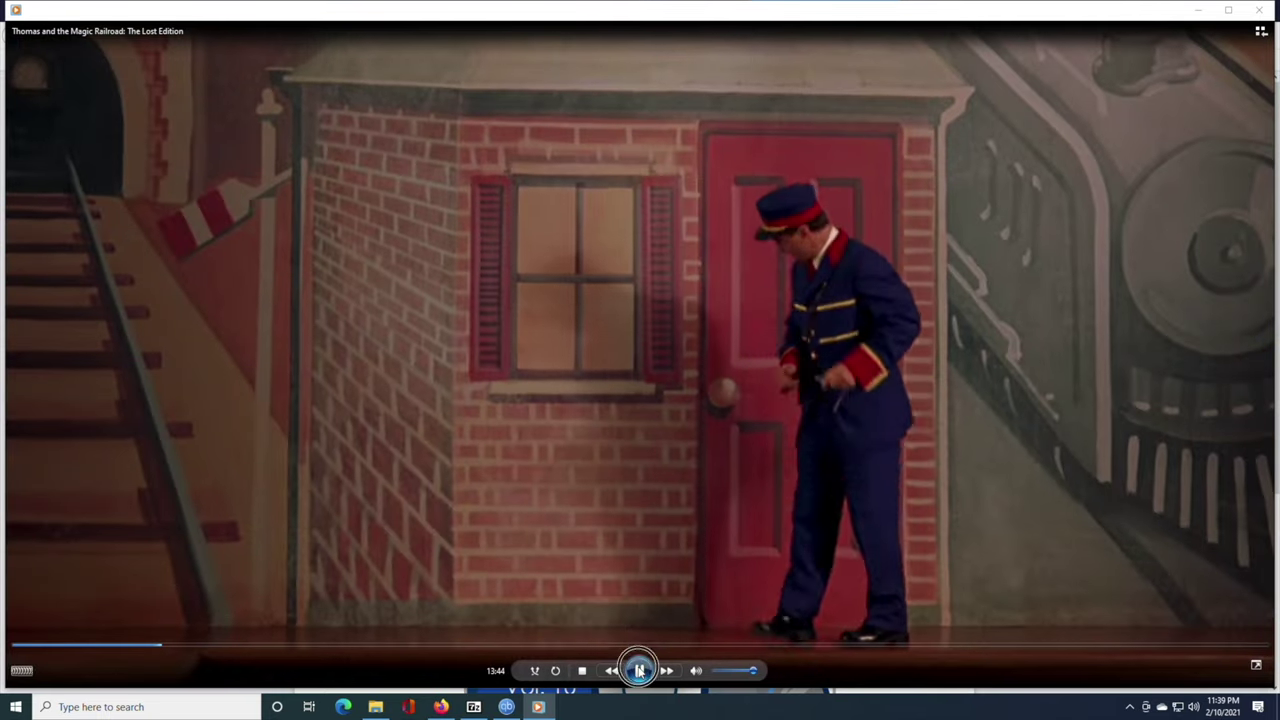
click(640, 670)
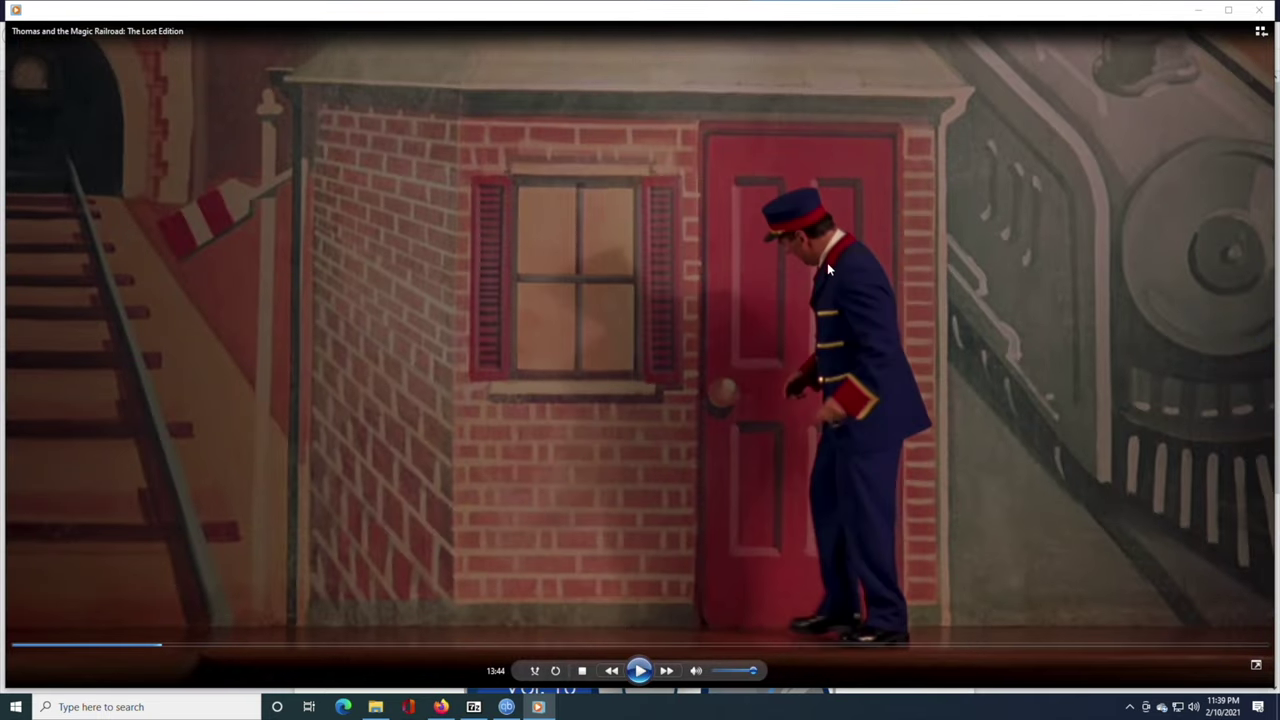
click(1257, 12)
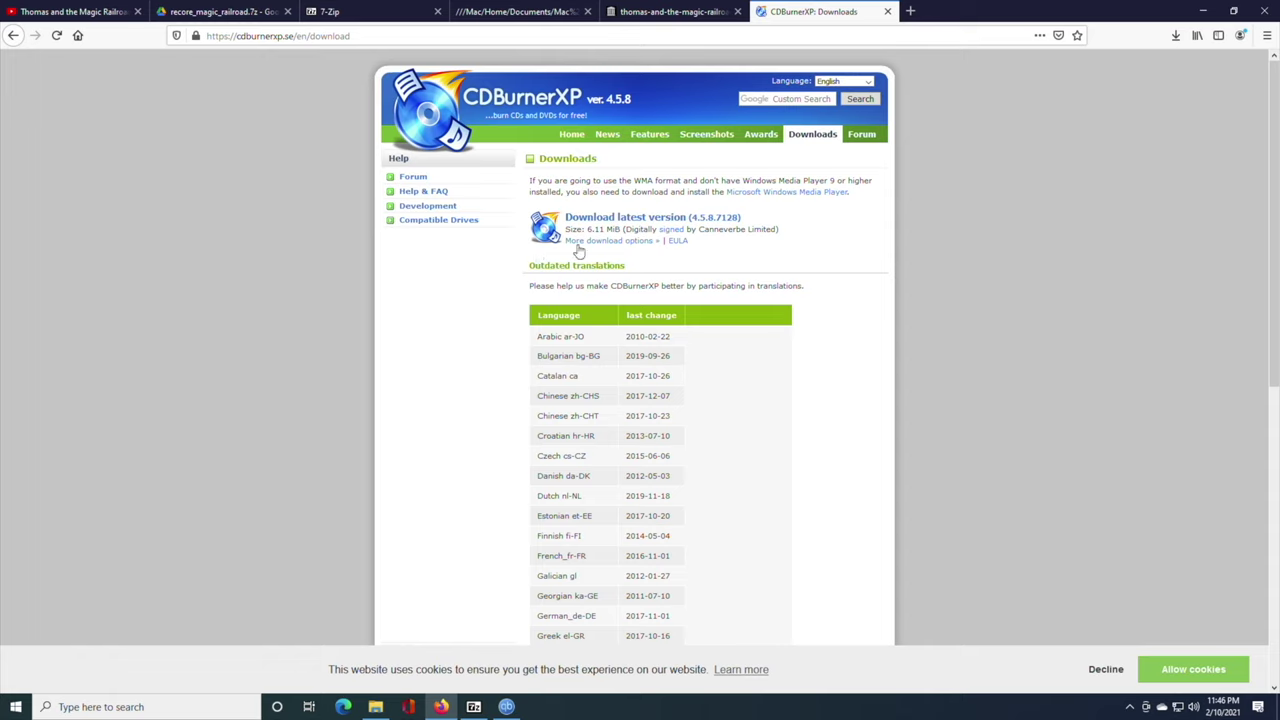
Save cdbxp_setup_4.5.8.7128_minimal.exe from the full download options and launch it from Firefox's Downloads
click(584, 242)
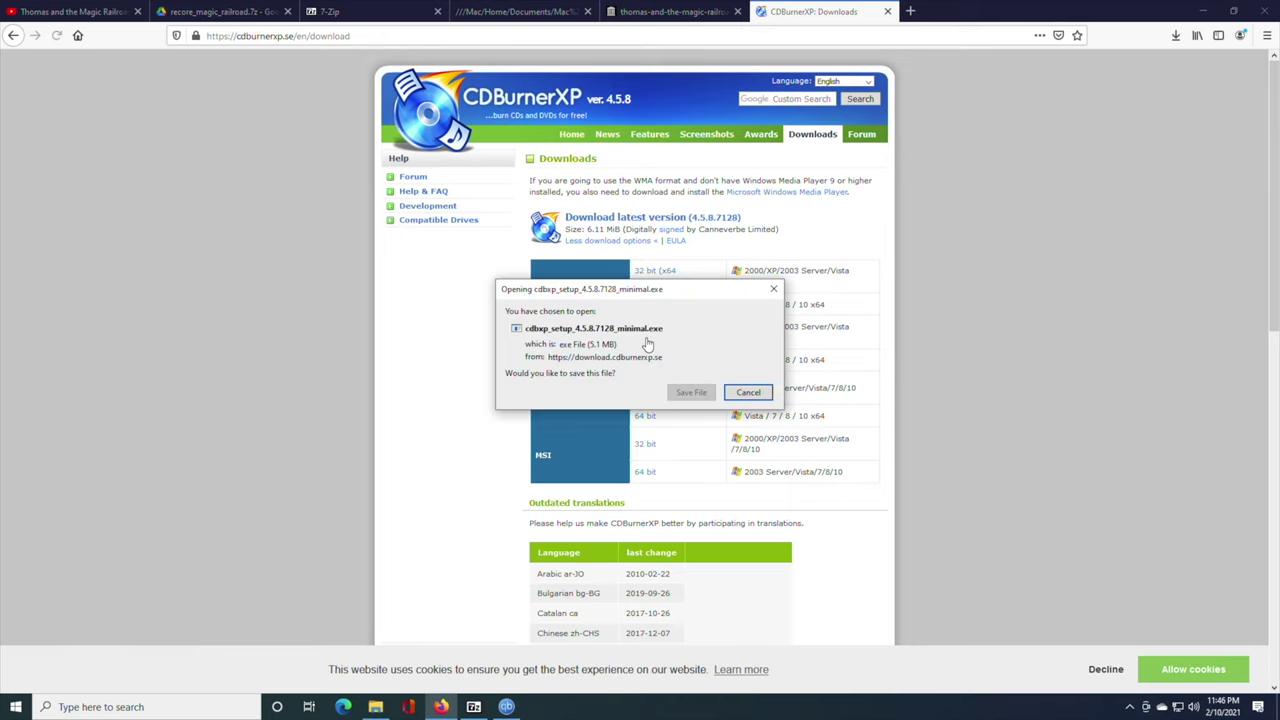
click(673, 393)
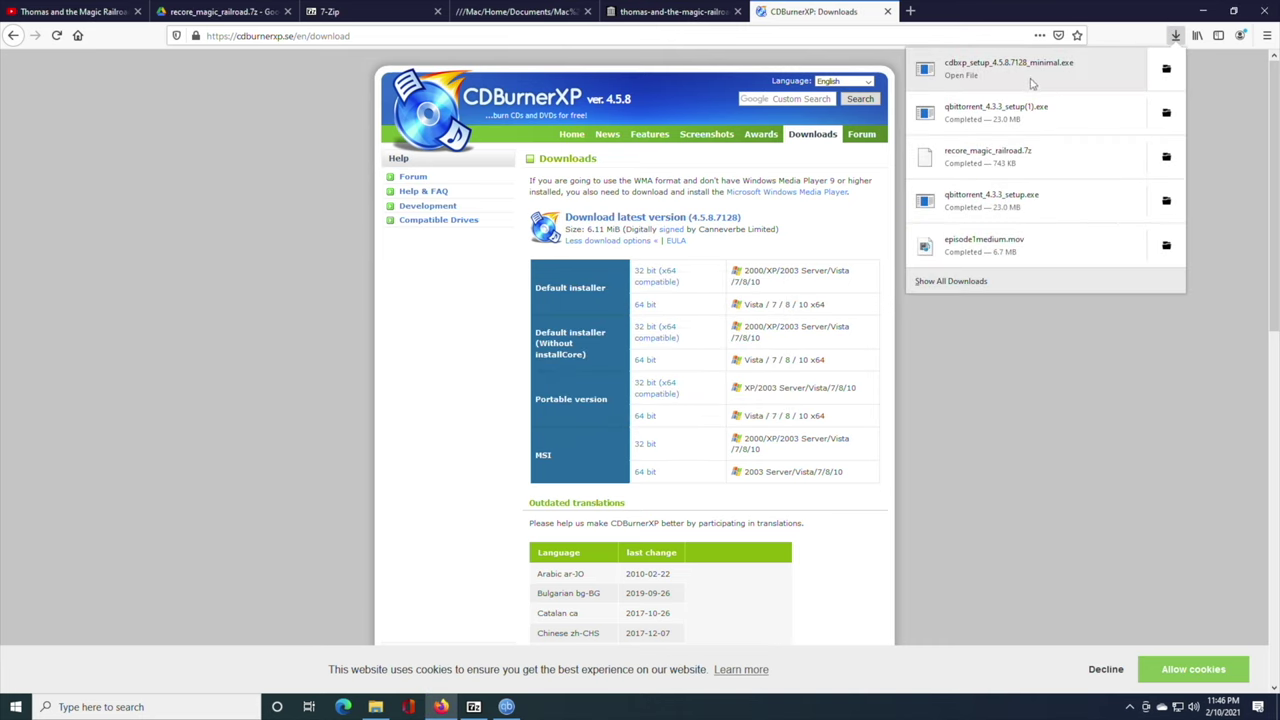
click(1033, 84)
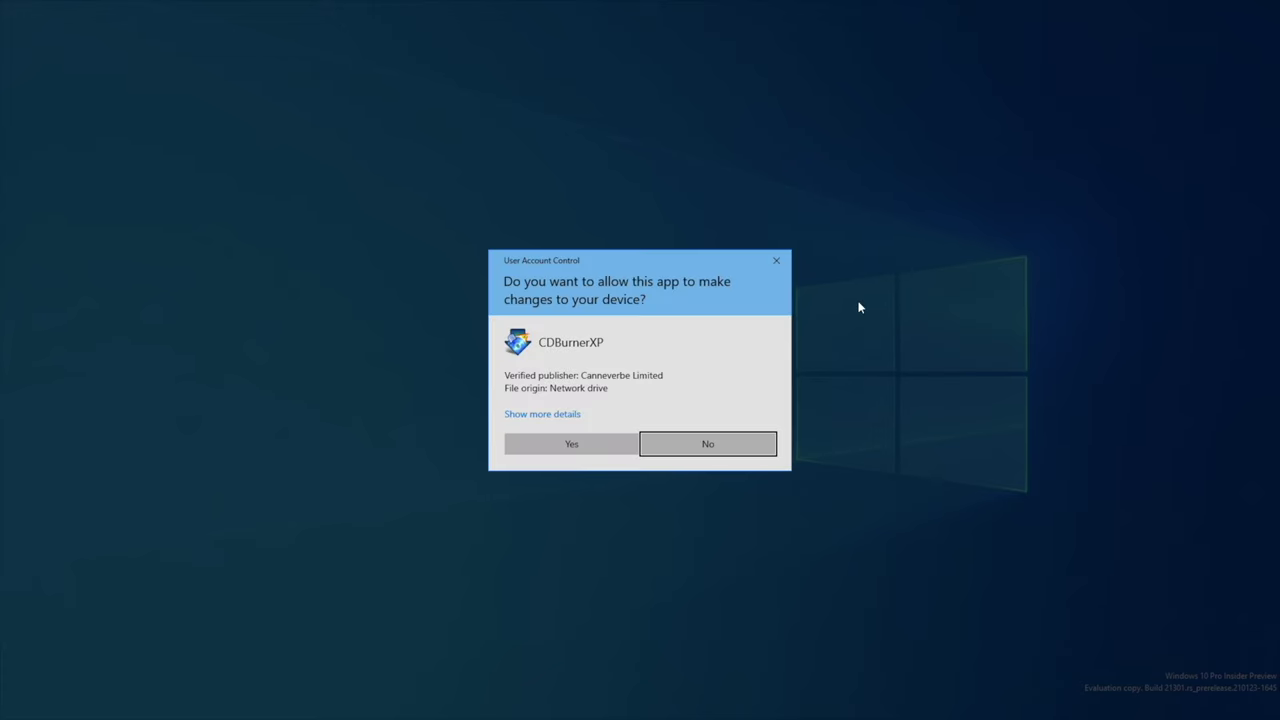
Allow the installer, accept the CDBurnerXP licence, and keep the default install folder
click(567, 446)
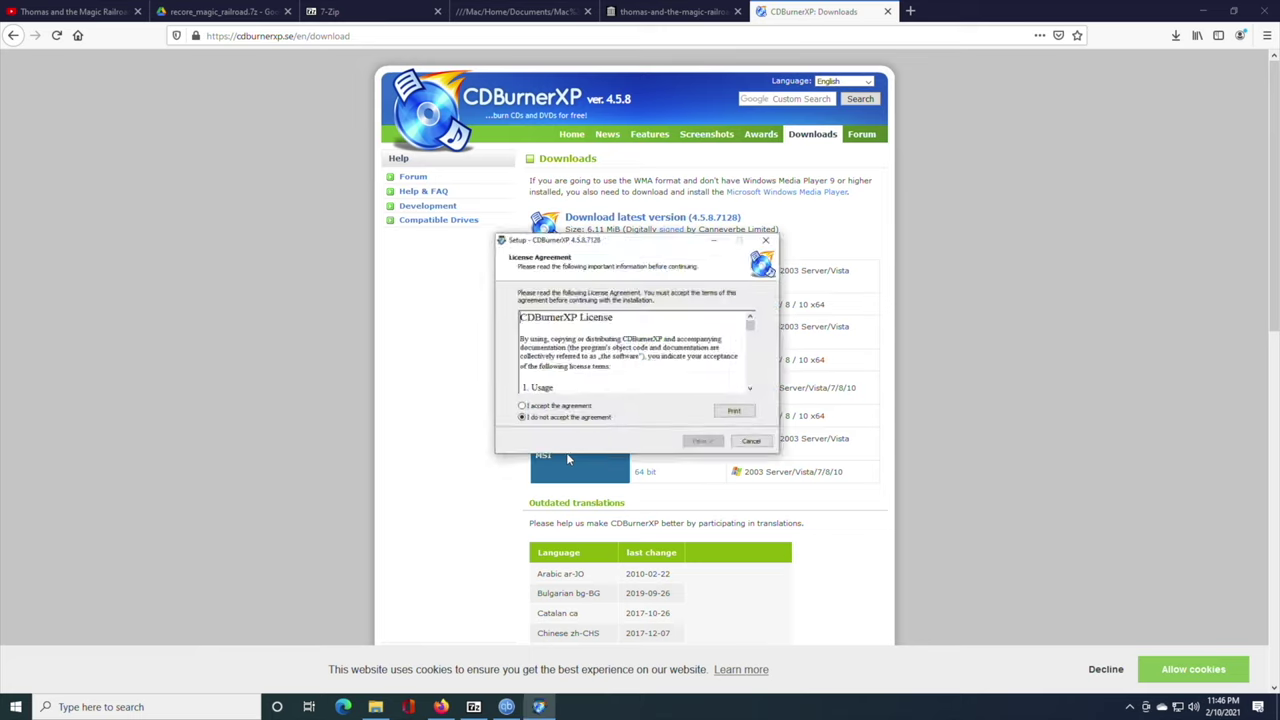
click(565, 424)
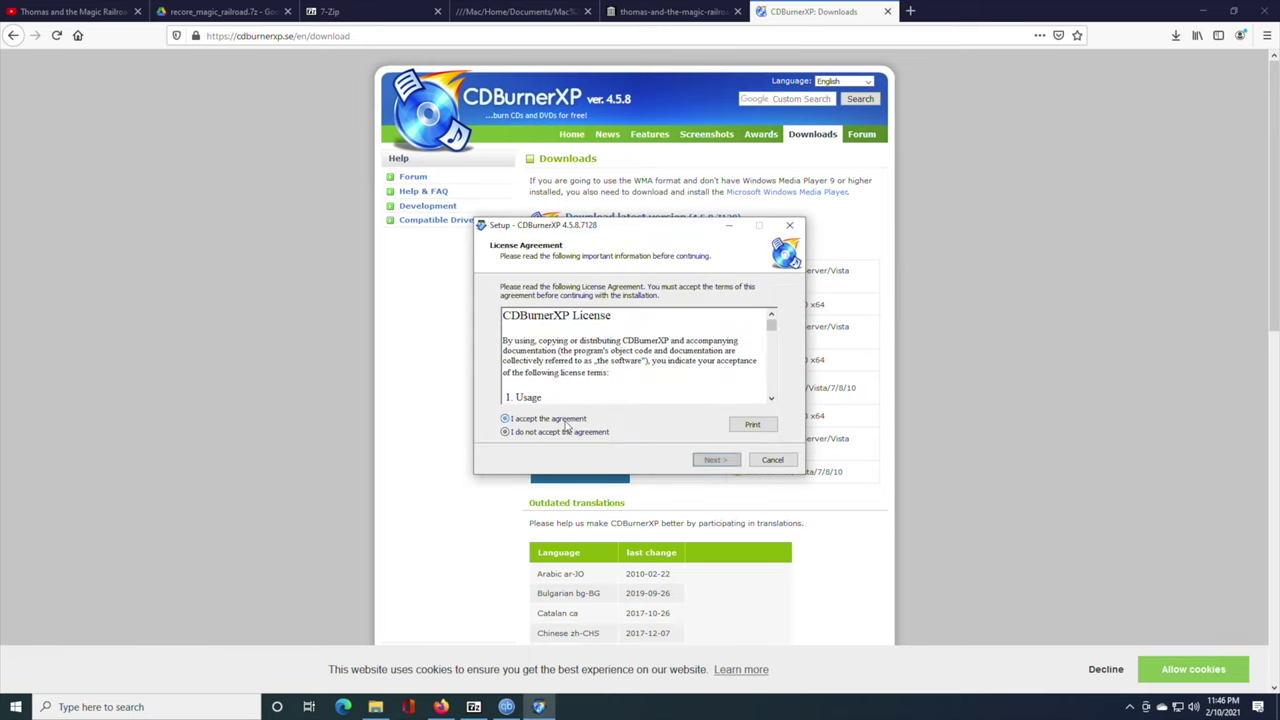
click(712, 459)
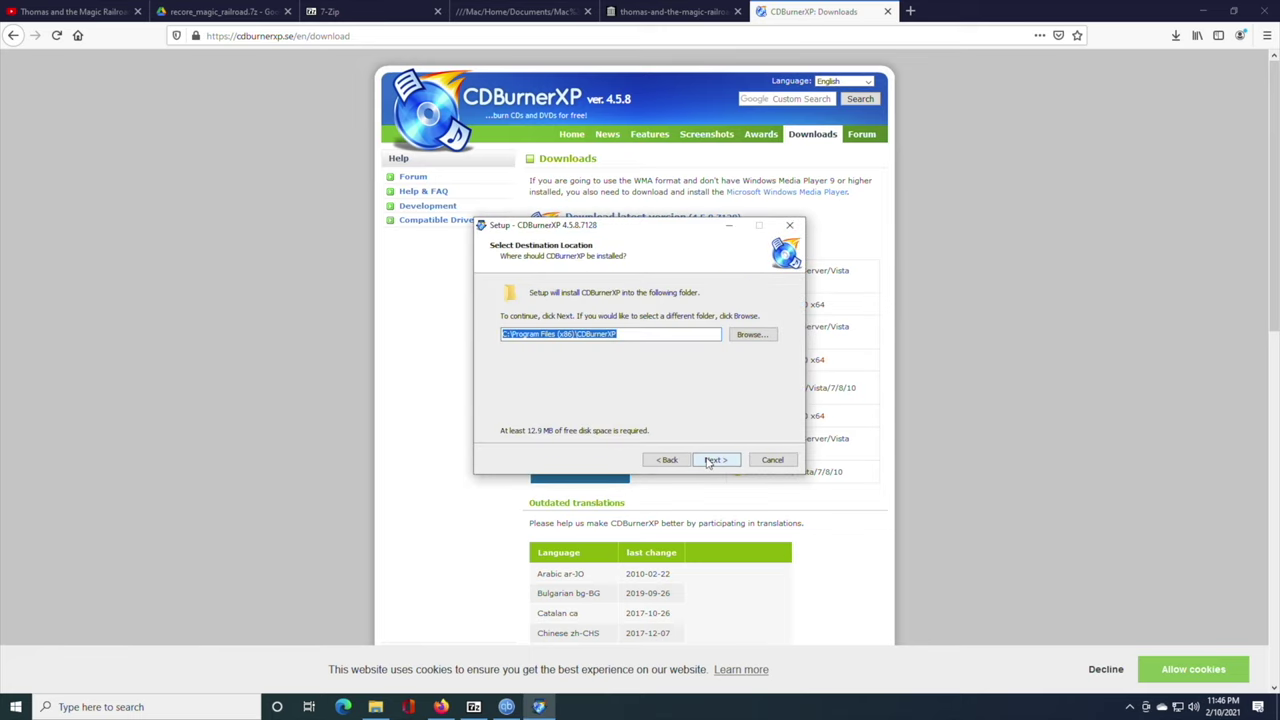
click(712, 459)
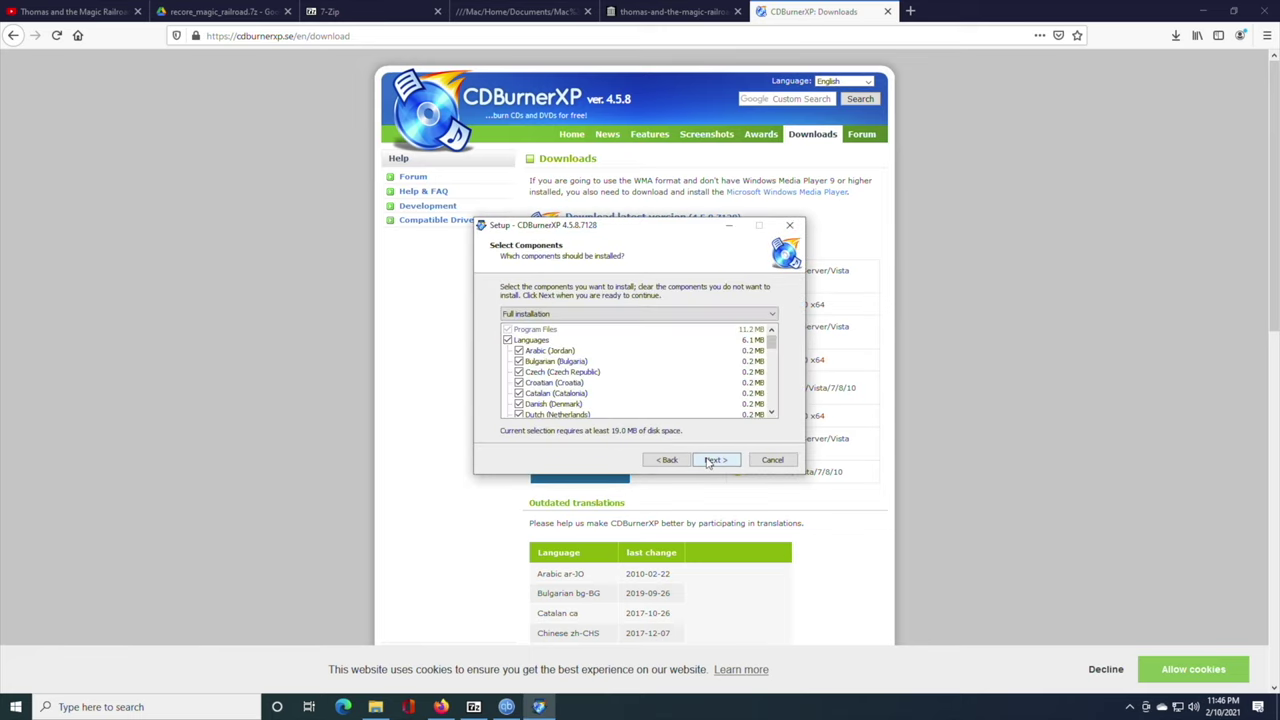
Deselect the Languages component, install CDBurnerXP, and finish setup
click(507, 341)
scroll(565, 385, down, 10)
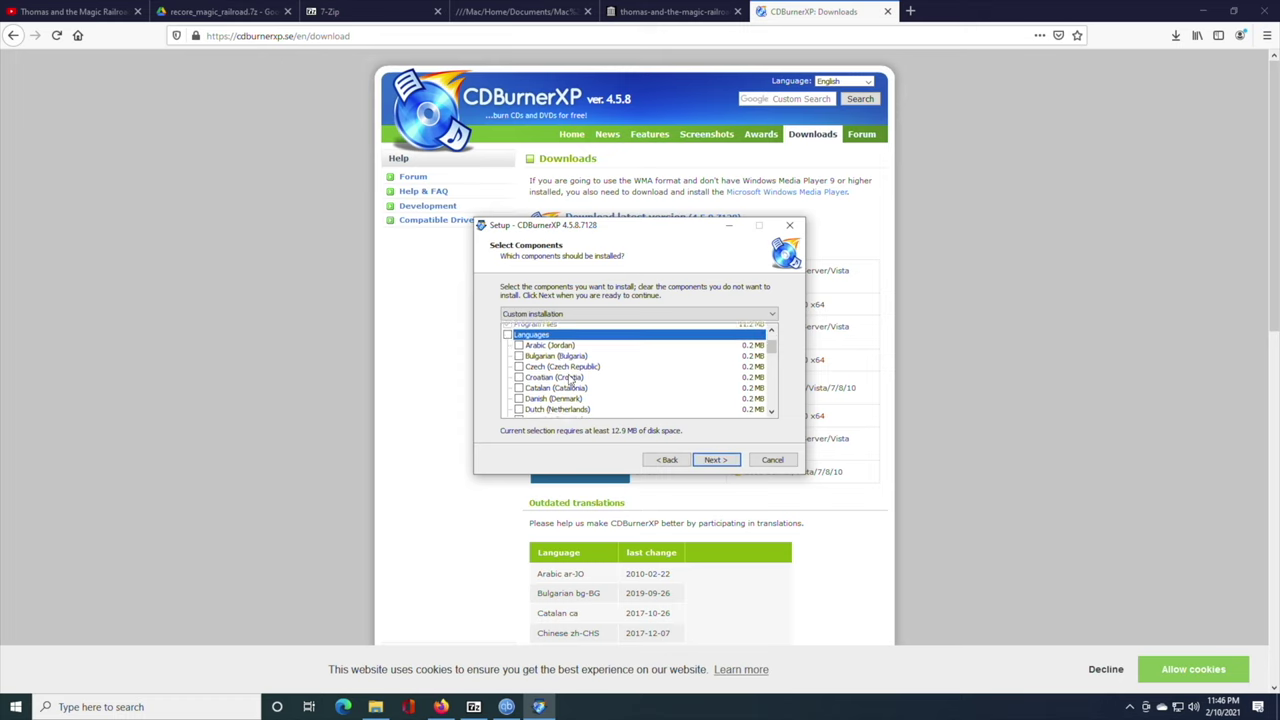
scroll(575, 395, up, 10)
click(708, 463)
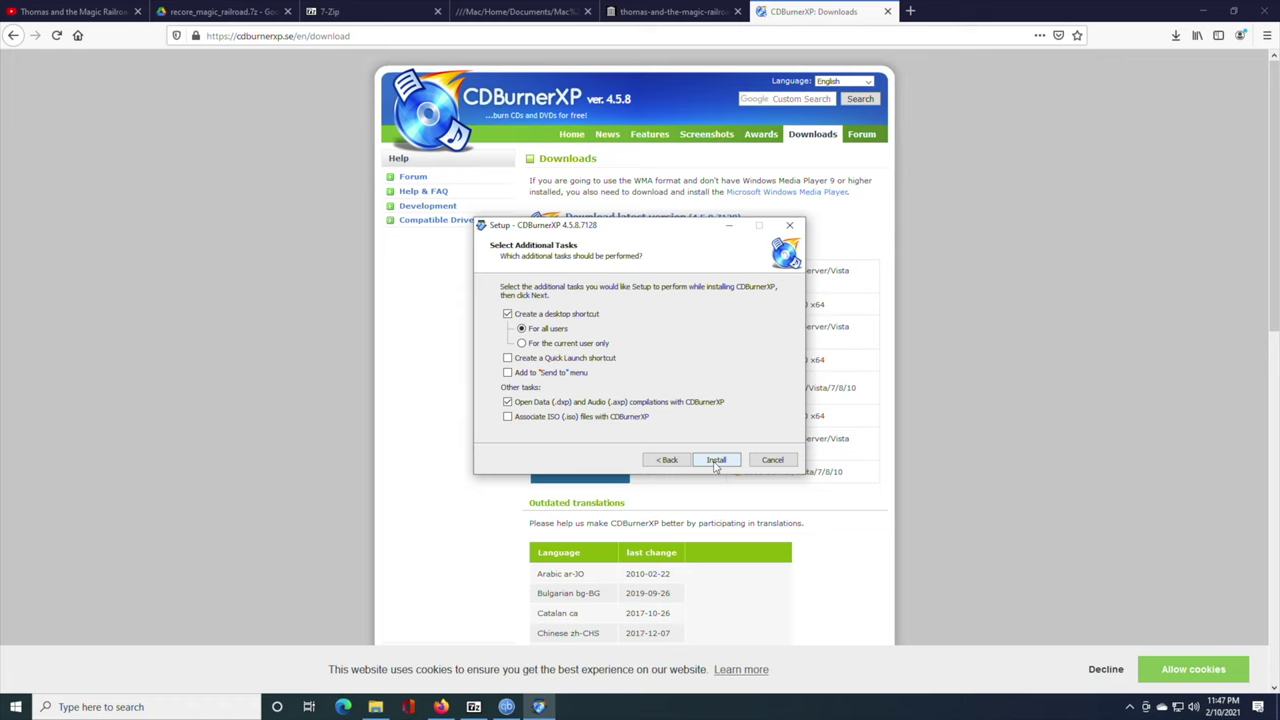
click(716, 461)
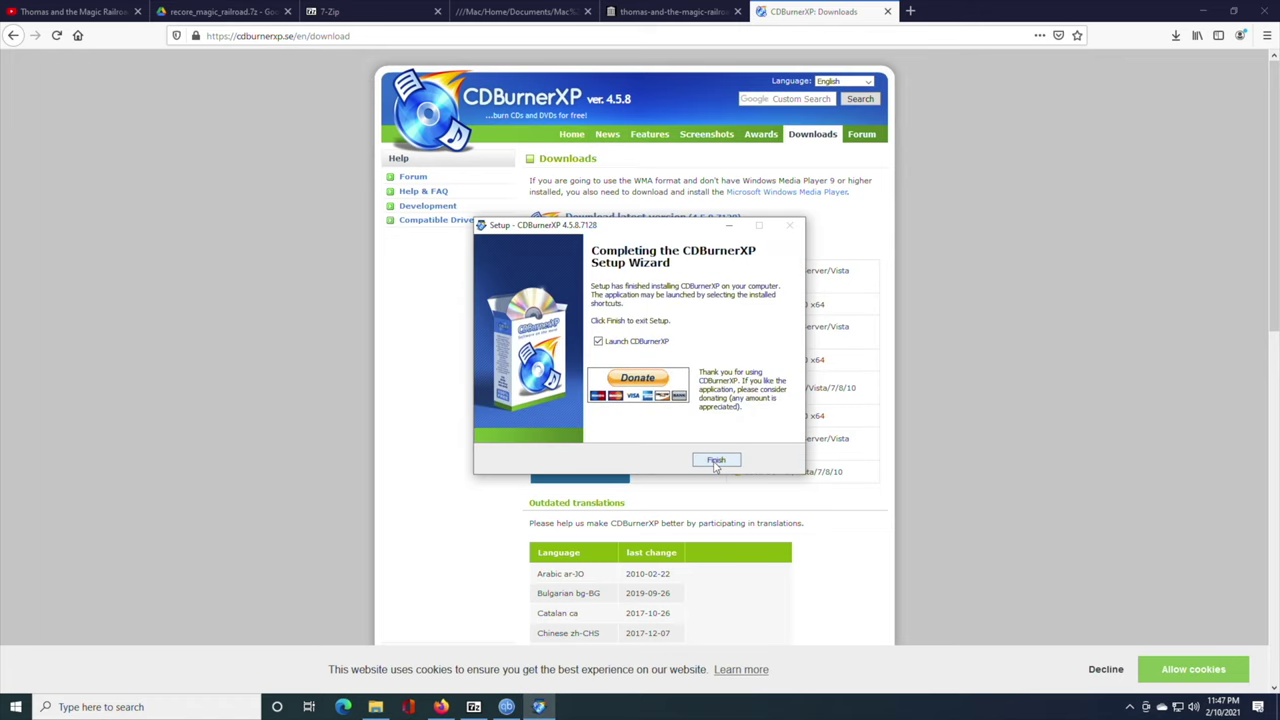
click(716, 461)
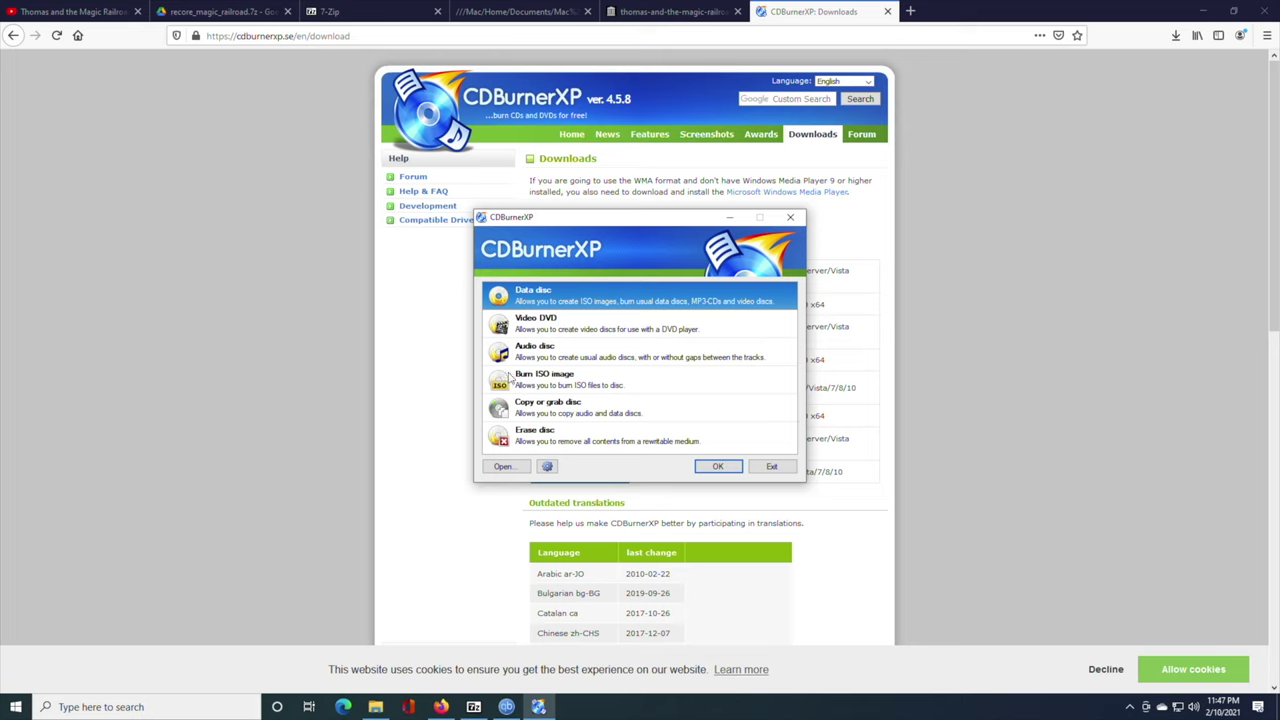
Start a Video DVD project and browse for its VIDEO_TS source folder
click(528, 337)
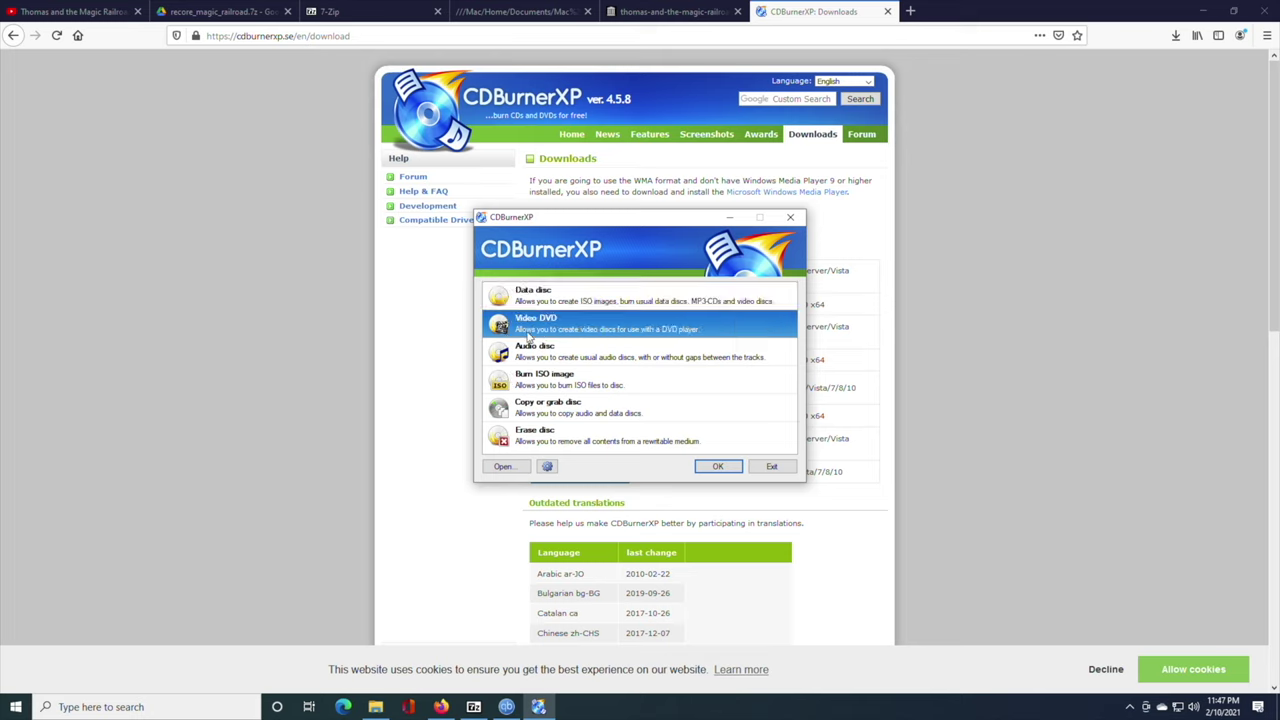
click(720, 467)
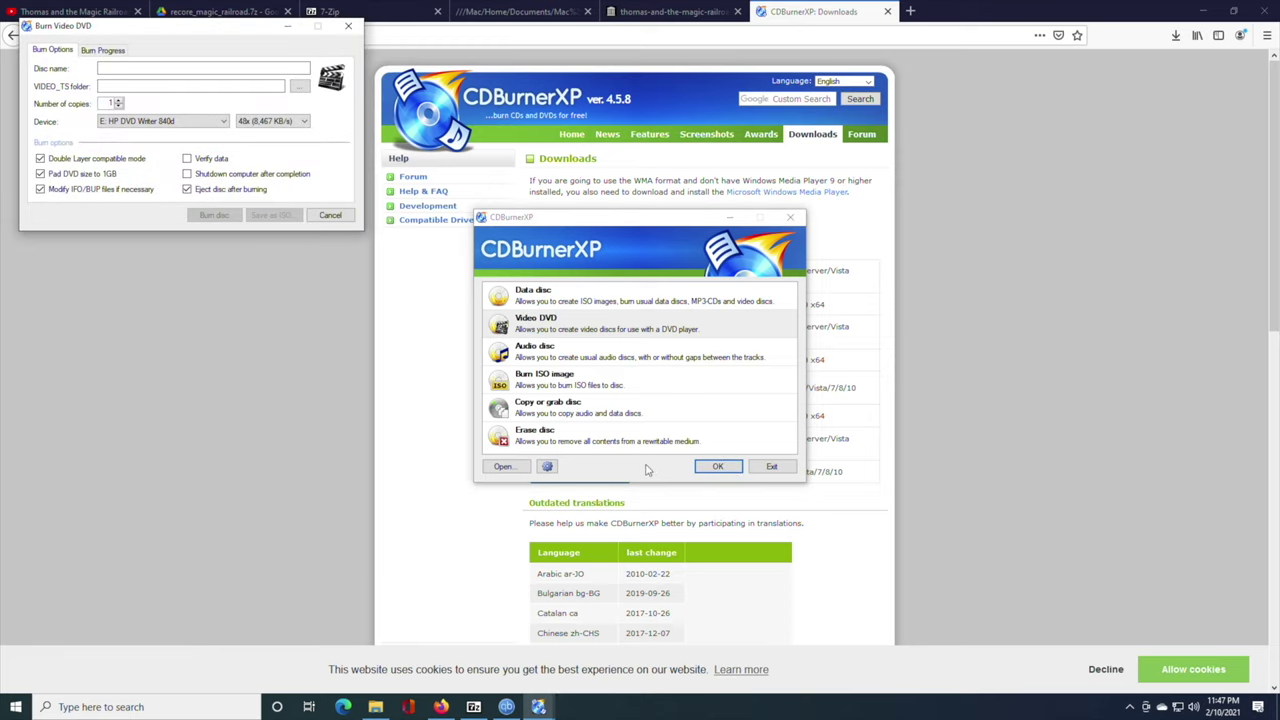
click(297, 87)
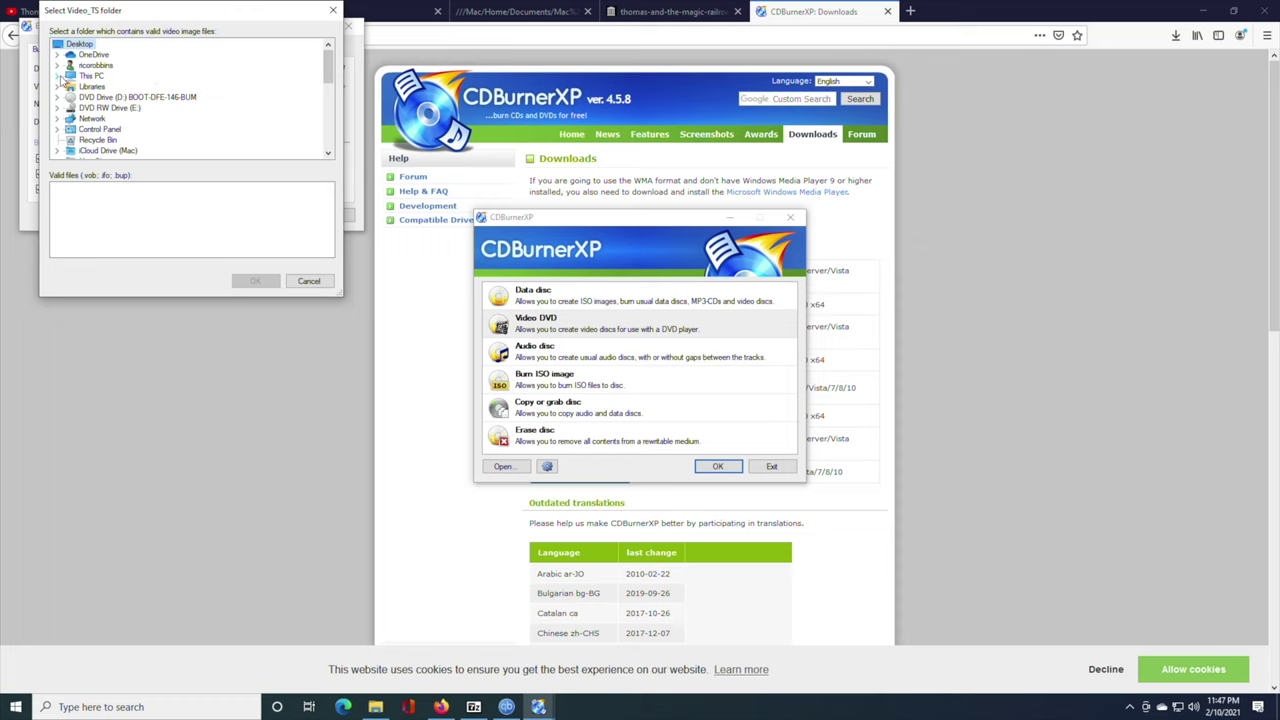
Navigate This PC > Documents > Mac Example > Lost Edition and confirm DVD-R as the video source
click(60, 77)
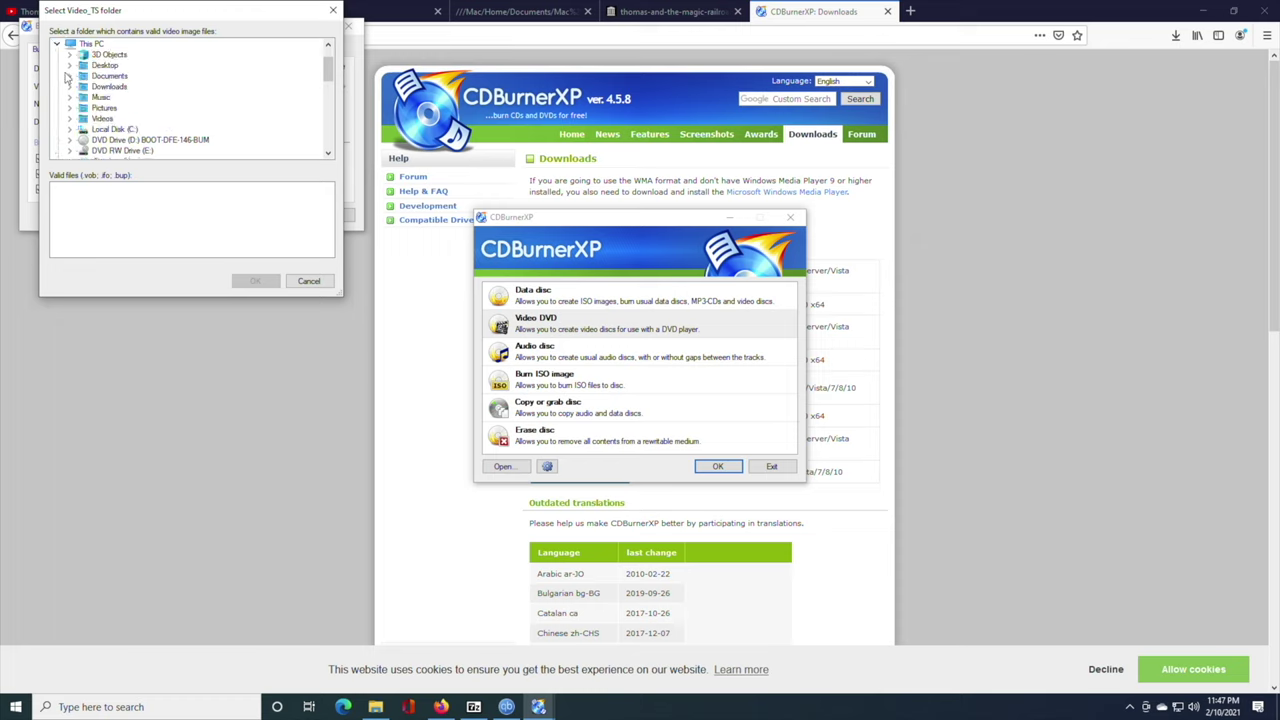
click(70, 76)
scroll(120, 92, down, 5)
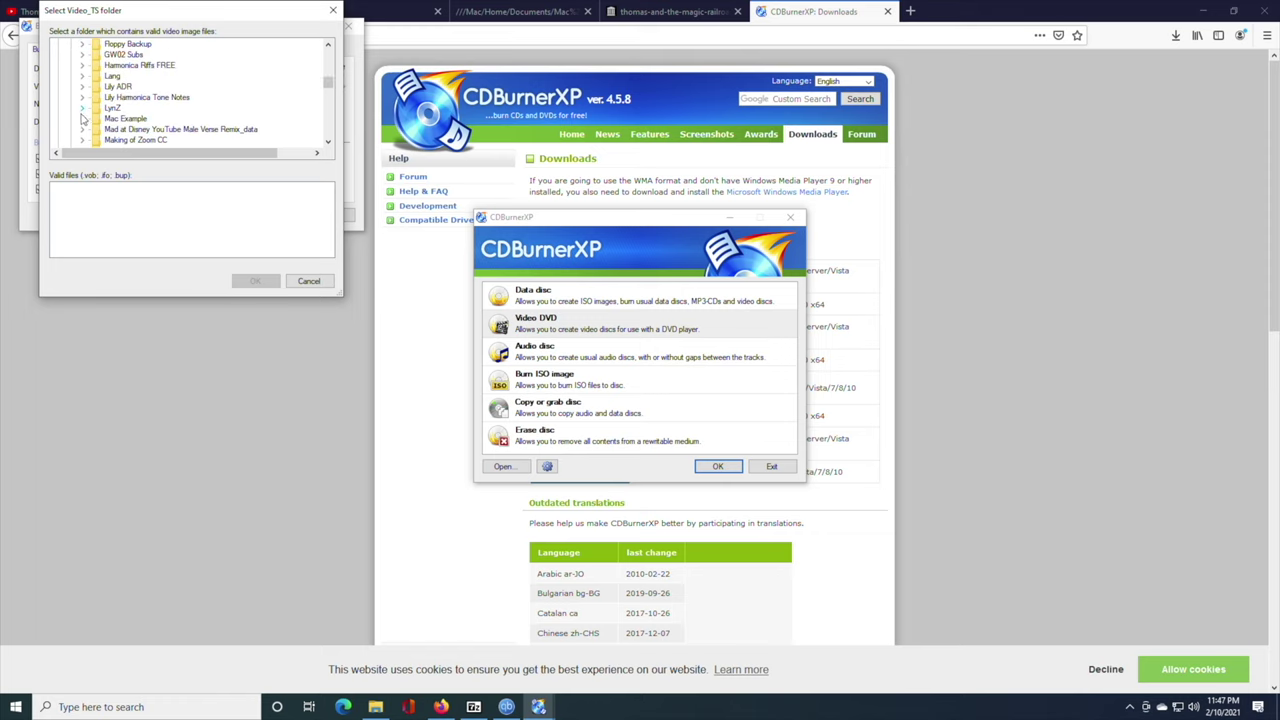
click(83, 118)
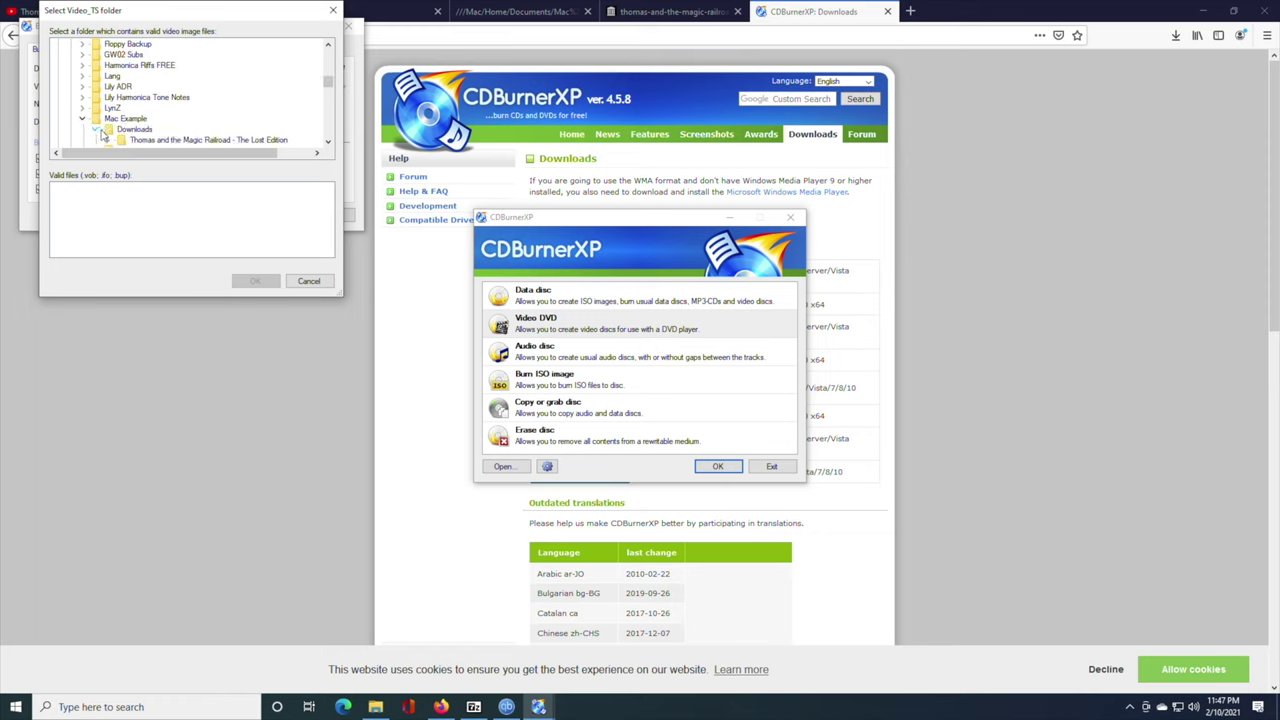
click(107, 140)
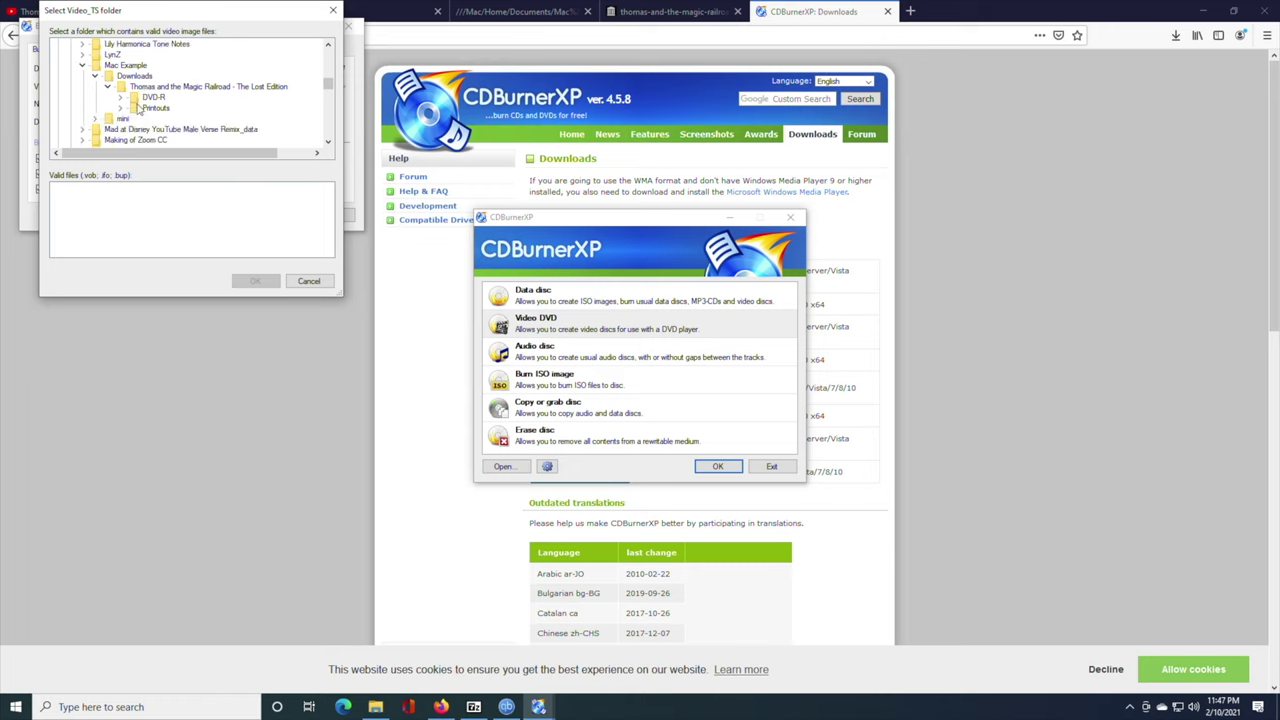
click(120, 97)
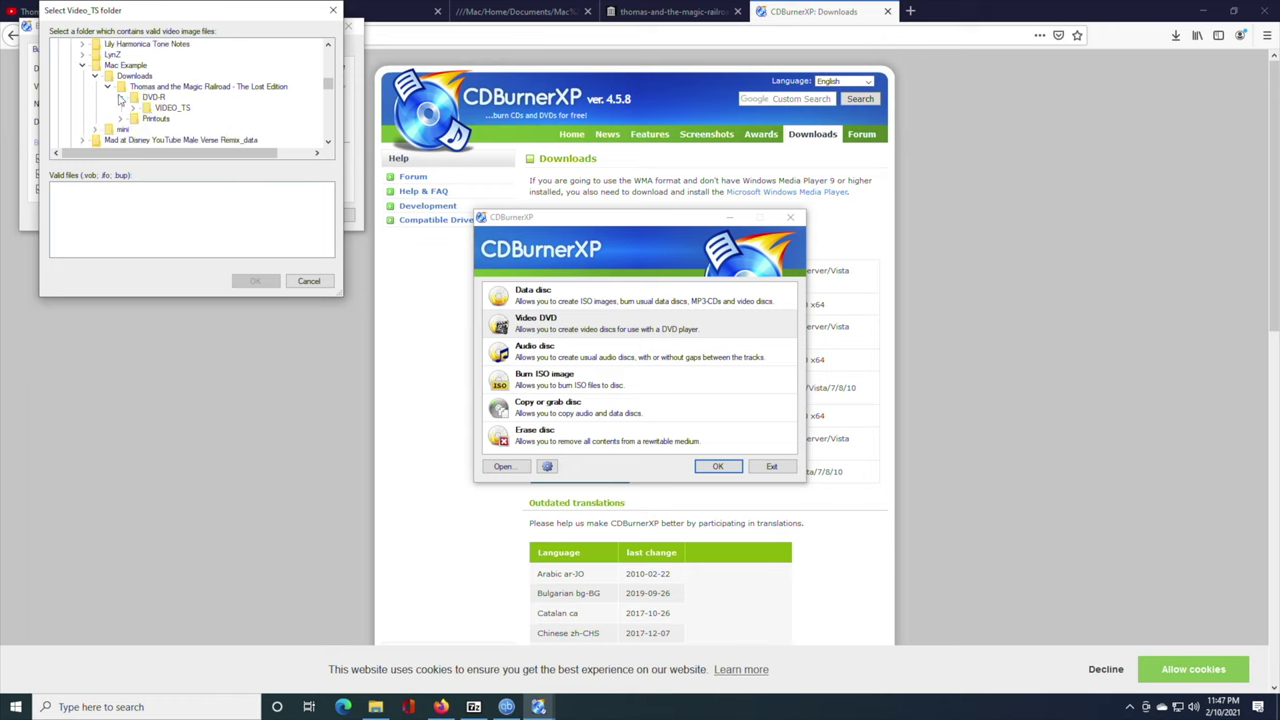
click(137, 98)
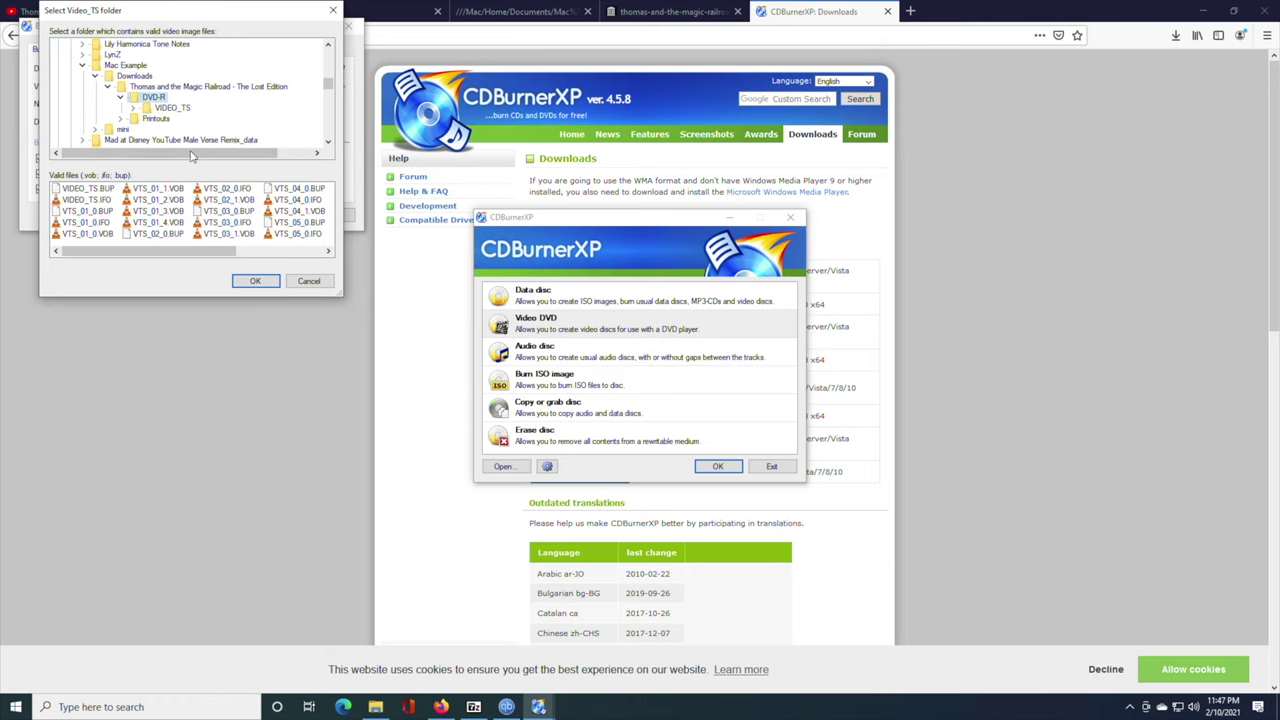
click(256, 283)
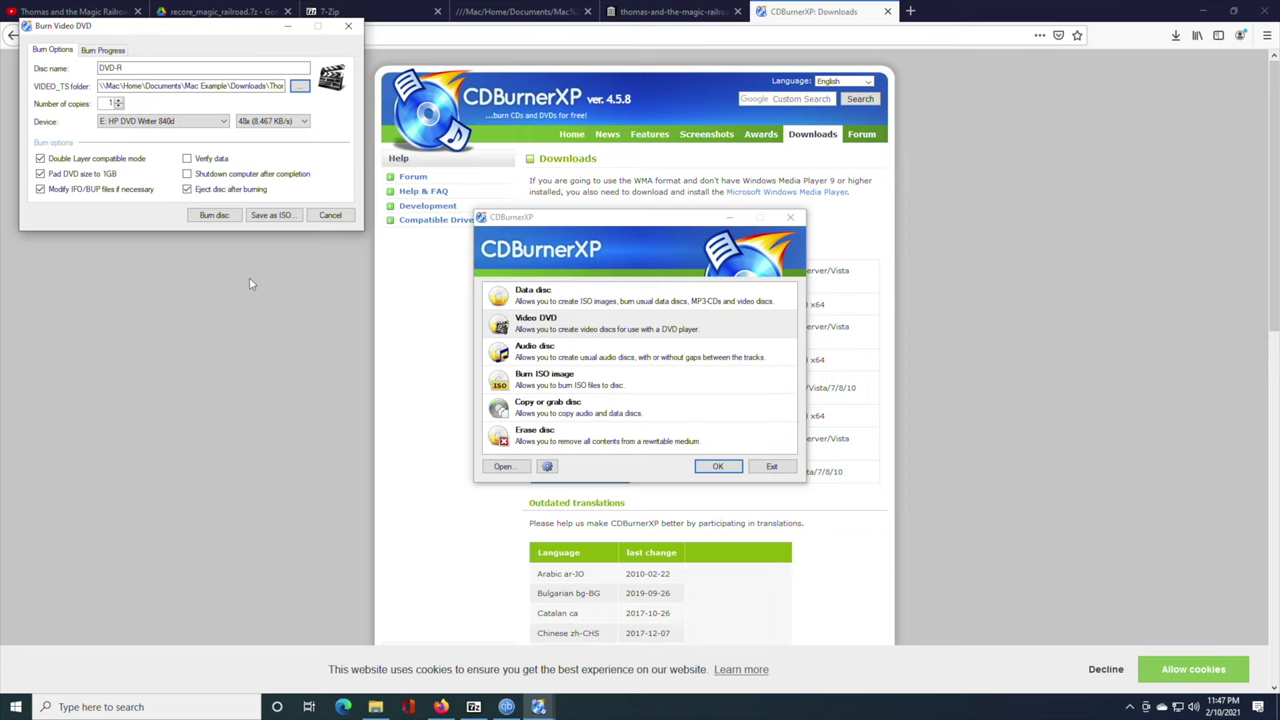
Name the disc TATMR_FAN_EDIT on the HP DVD Writer, enable Verify data, and disable Modify IFO/BUP files
drag(138, 68, 99, 62)
text(TATMR_FAN_EDIT)
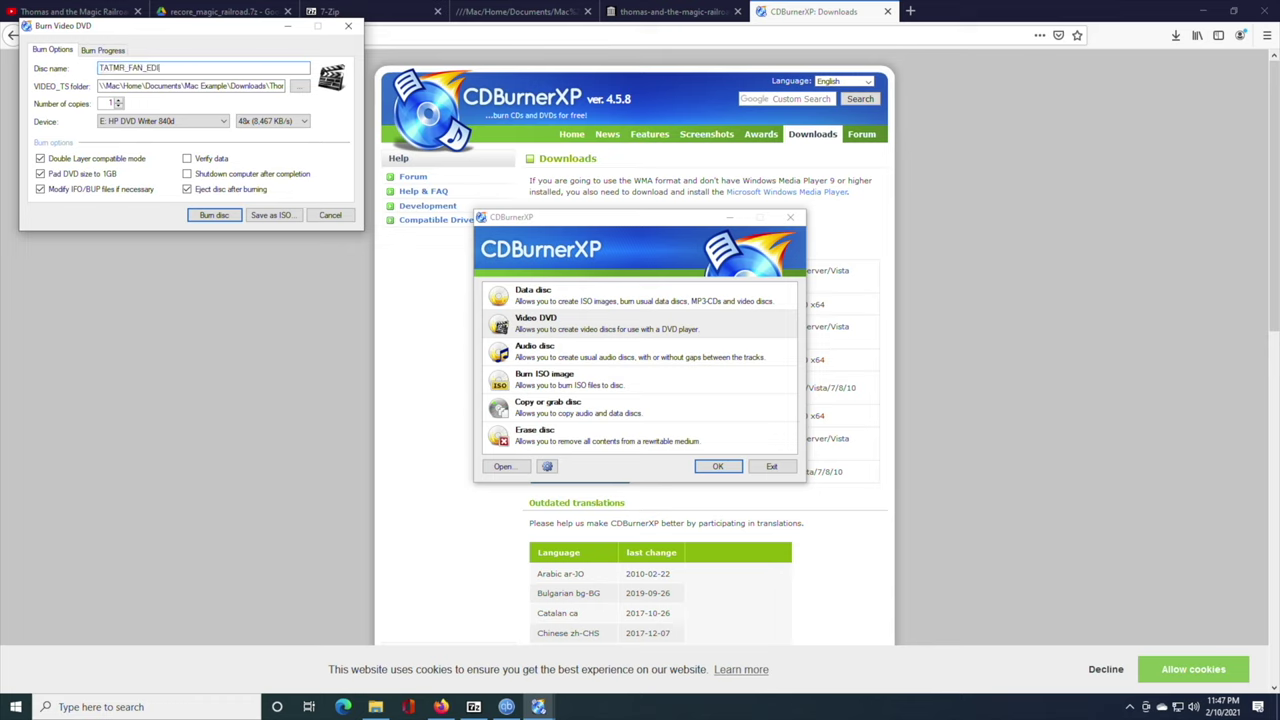
click(160, 121)
click(157, 130)
click(200, 162)
click(72, 192)
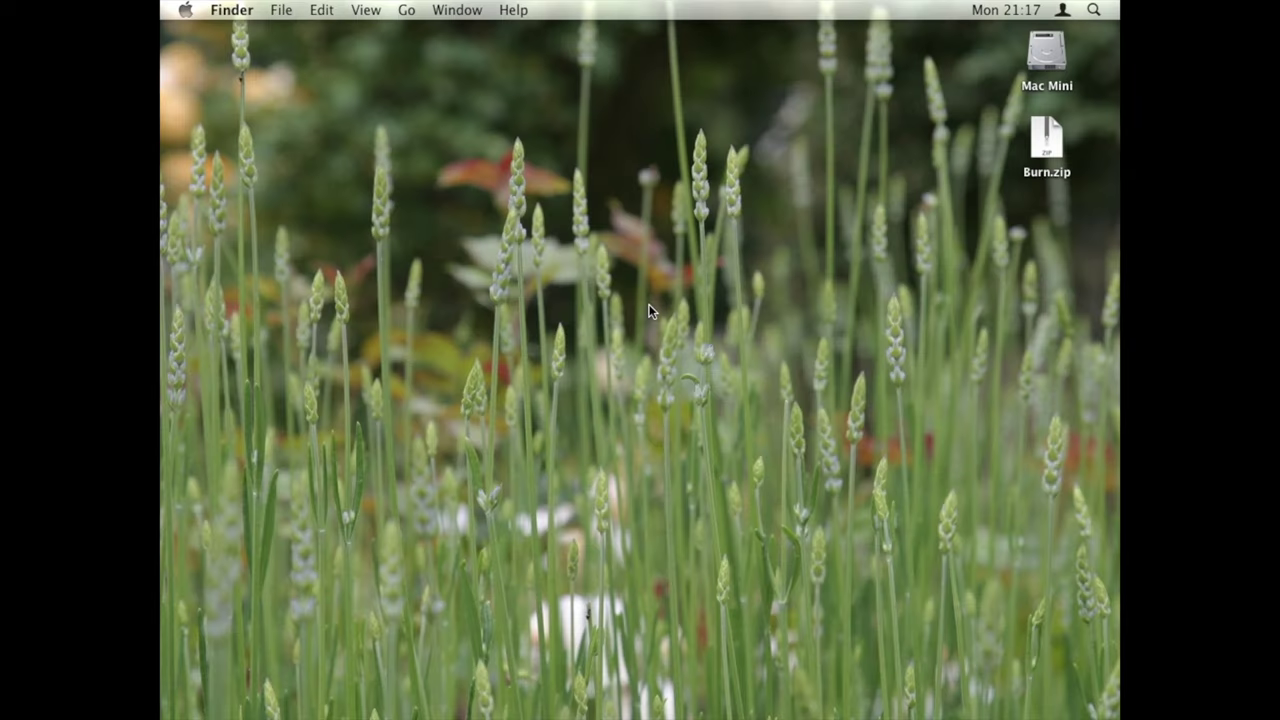
Unzip Burn.zip, move Burn into Applications using administrator credentials, and open the Applications folder
double_click(1036, 150)
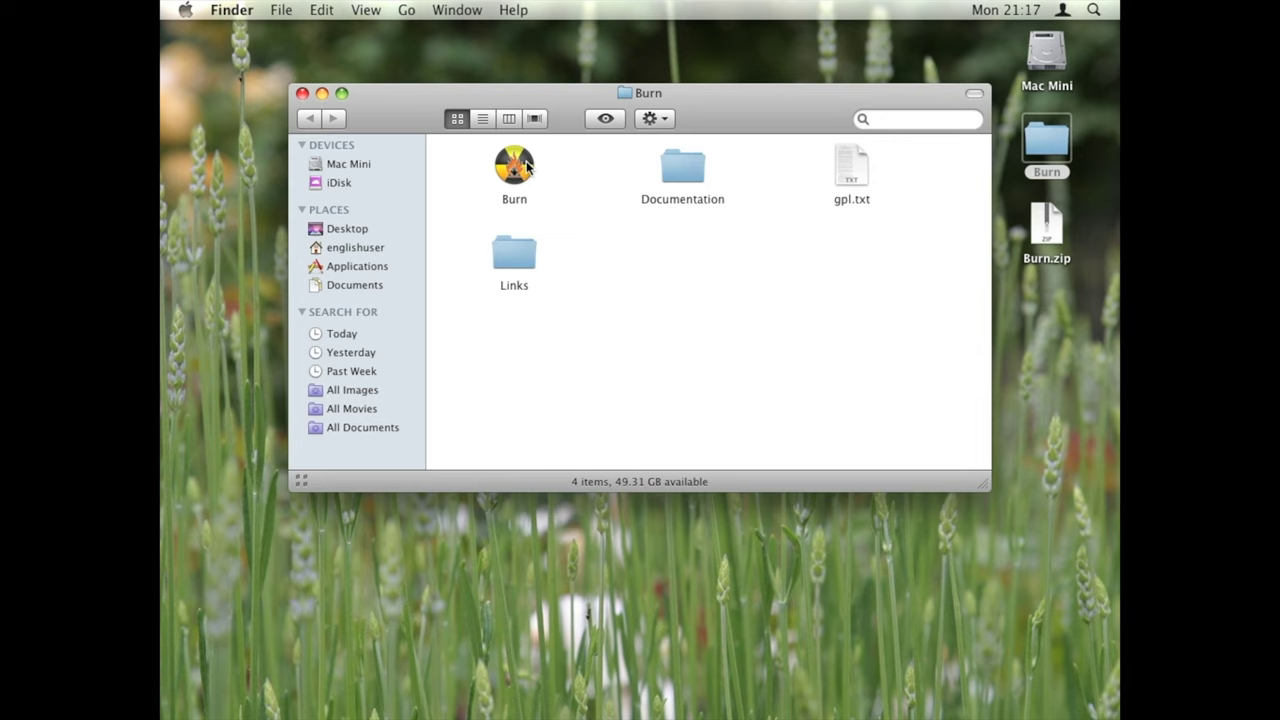
mouse_move(527, 167)
mouse_down()
mouse_move(355, 249)
mouse_move(362, 267)
mouse_up()
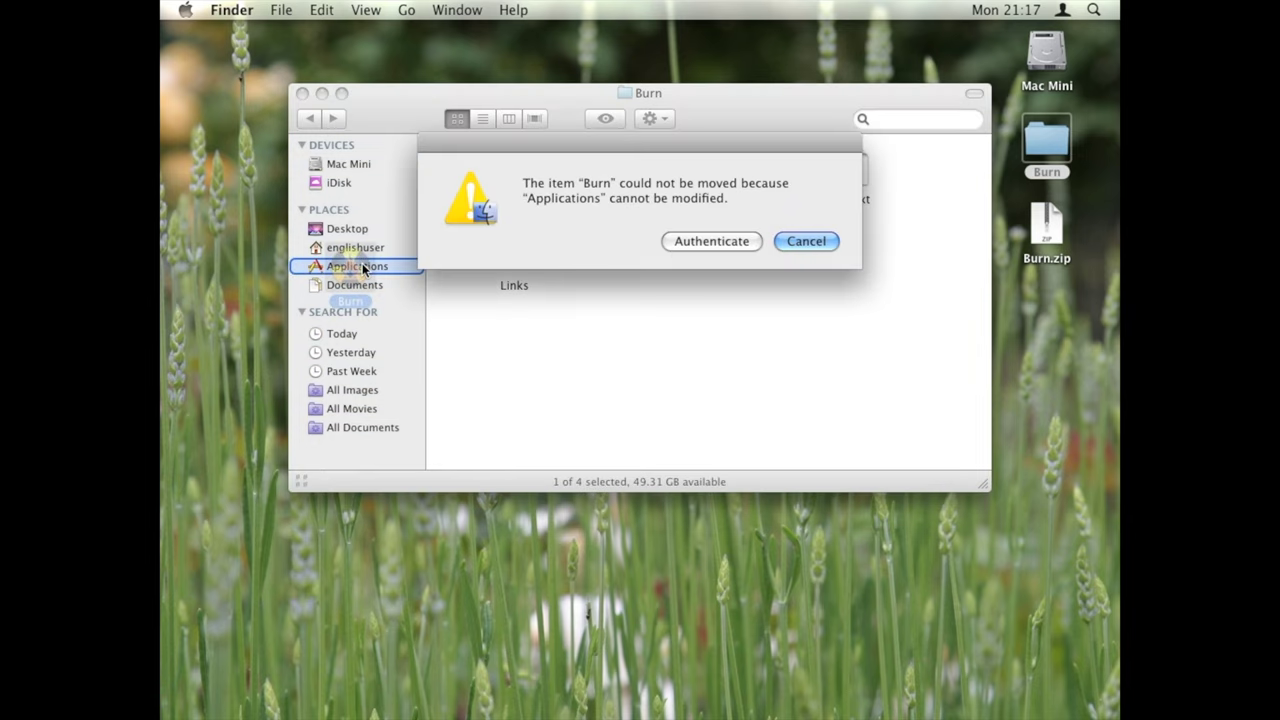
click(674, 243)
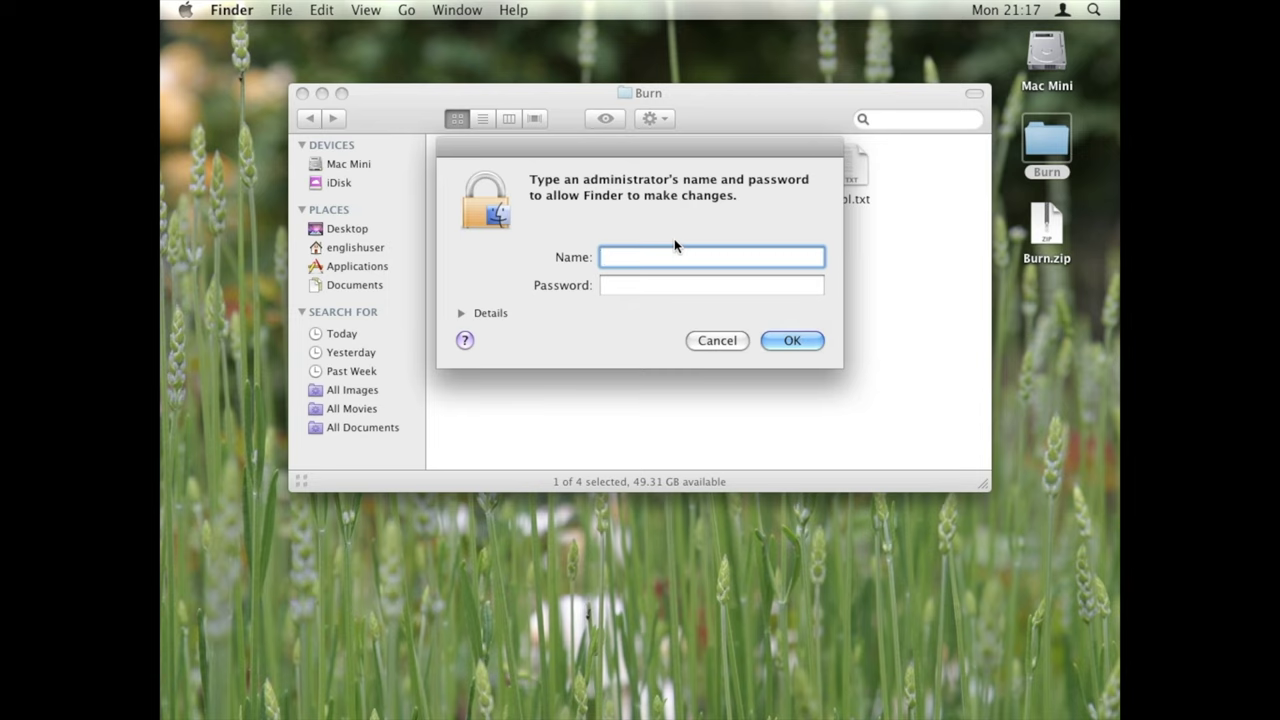
text(superuser)
key(Tab)
text(••)
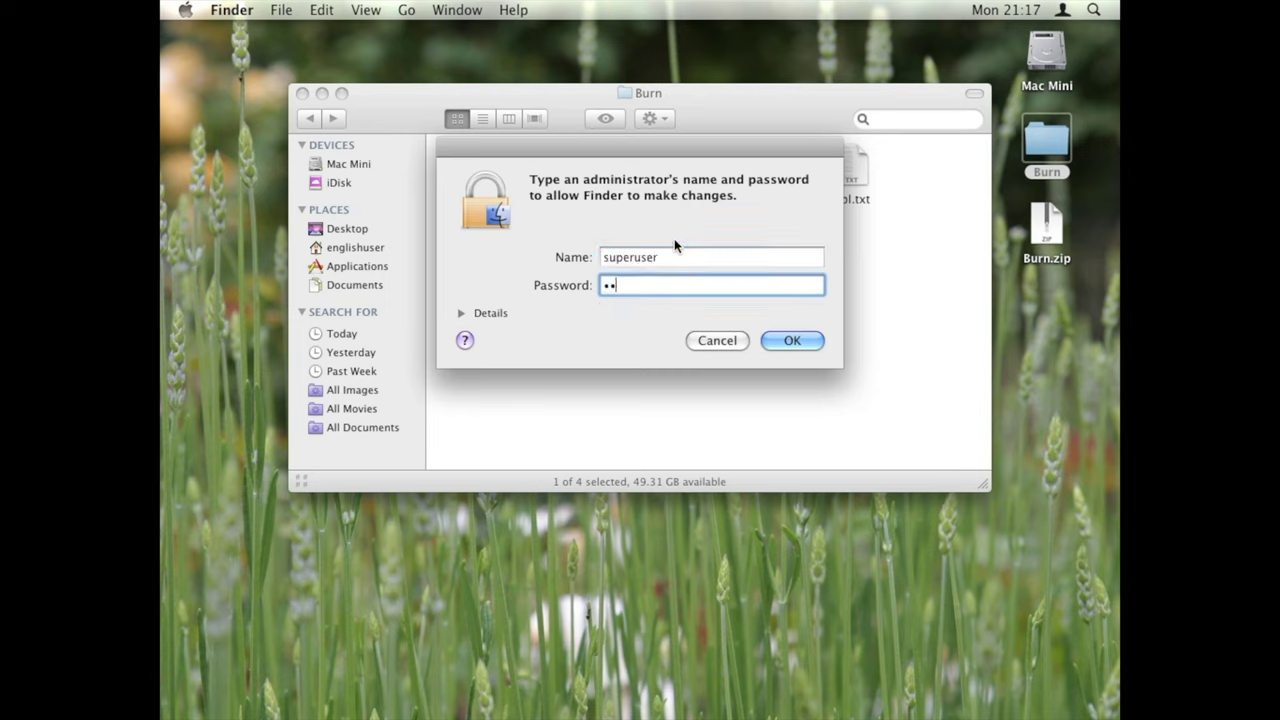
text(••••)
key(Return)
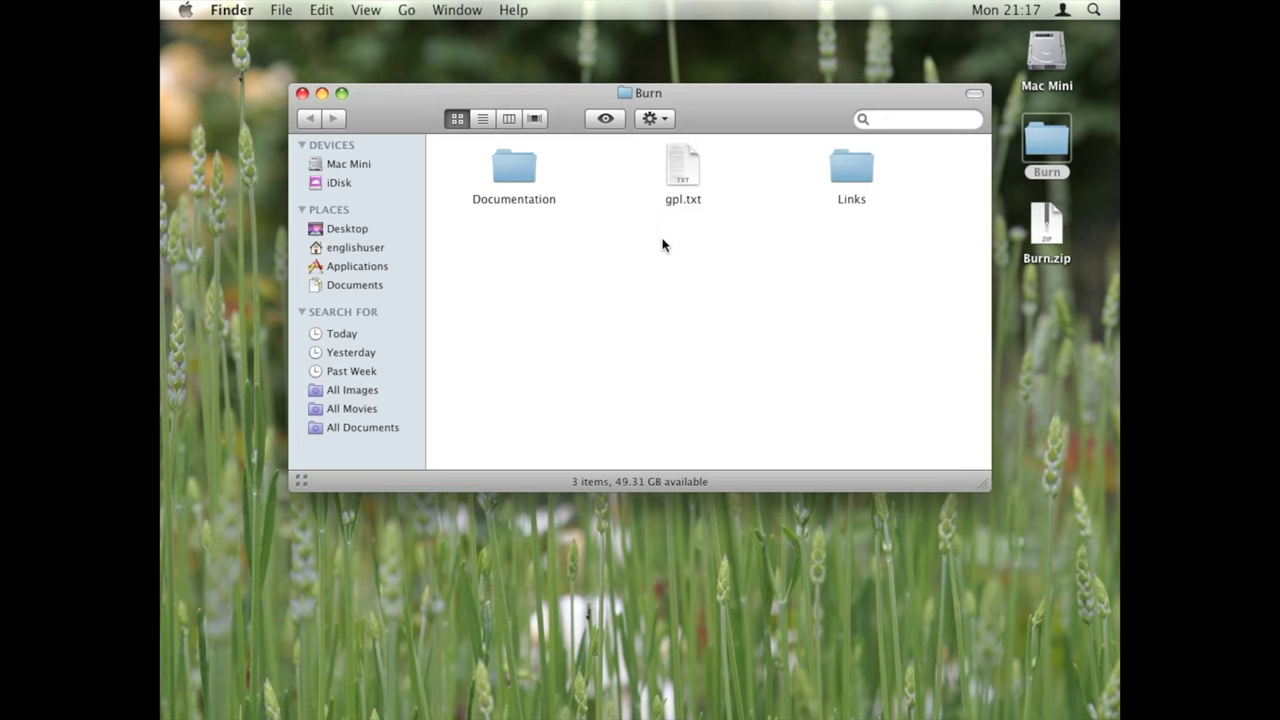
click(370, 268)
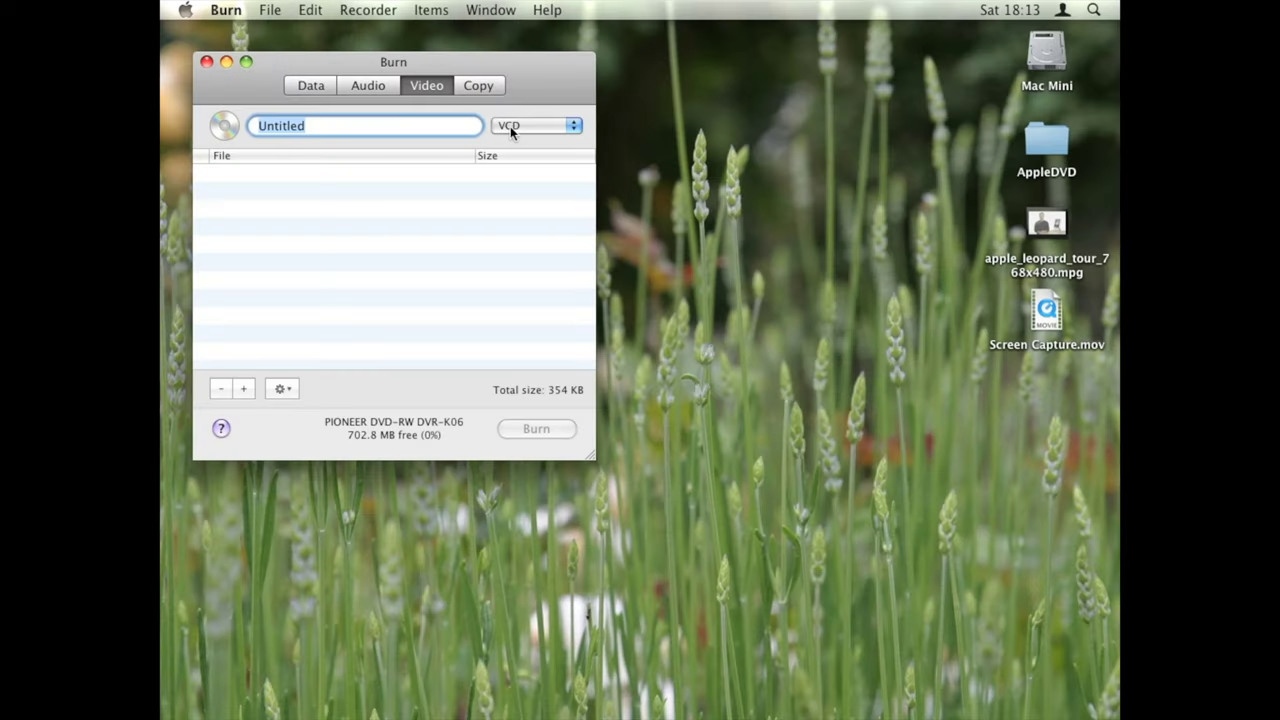
Set the Video disc format to DVD-Video and name the disc AppleDVD
click(510, 125)
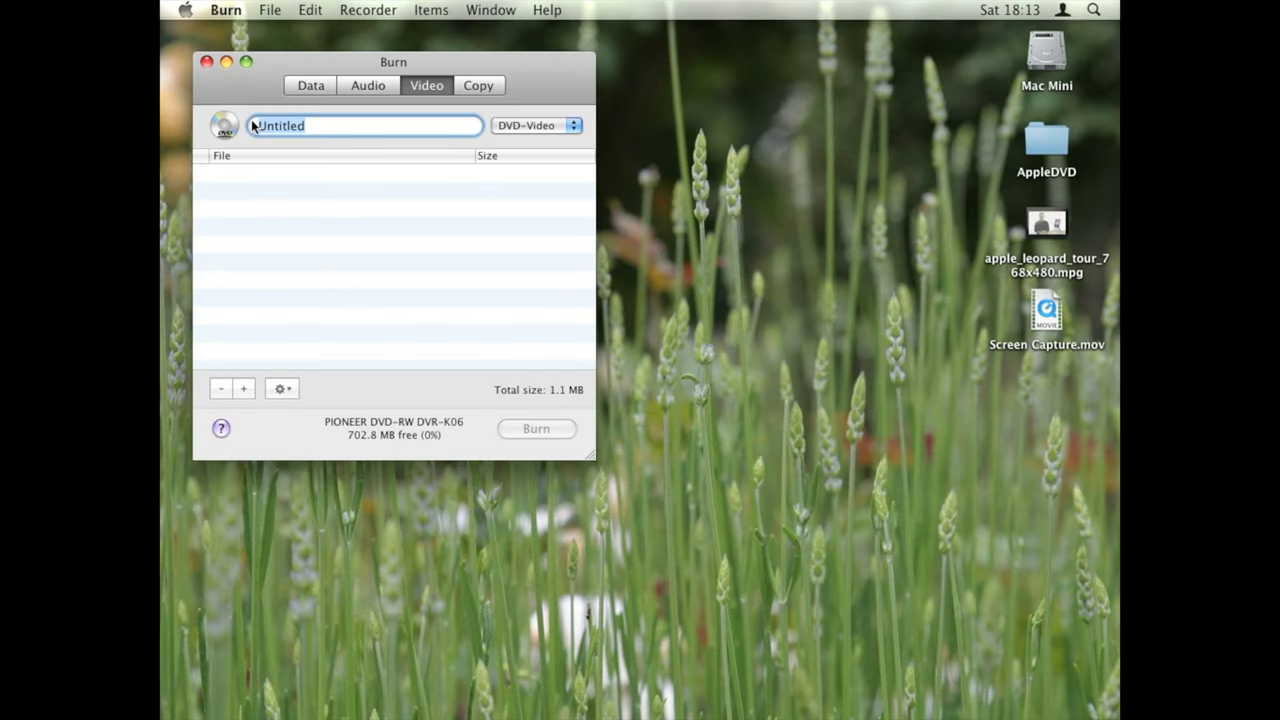
text(AppleDS)
key(BackSpace)
text(VD)
Add the VIDEO_TS folder from AppleDVD to the disc and start the burn
double_click(1046, 148)
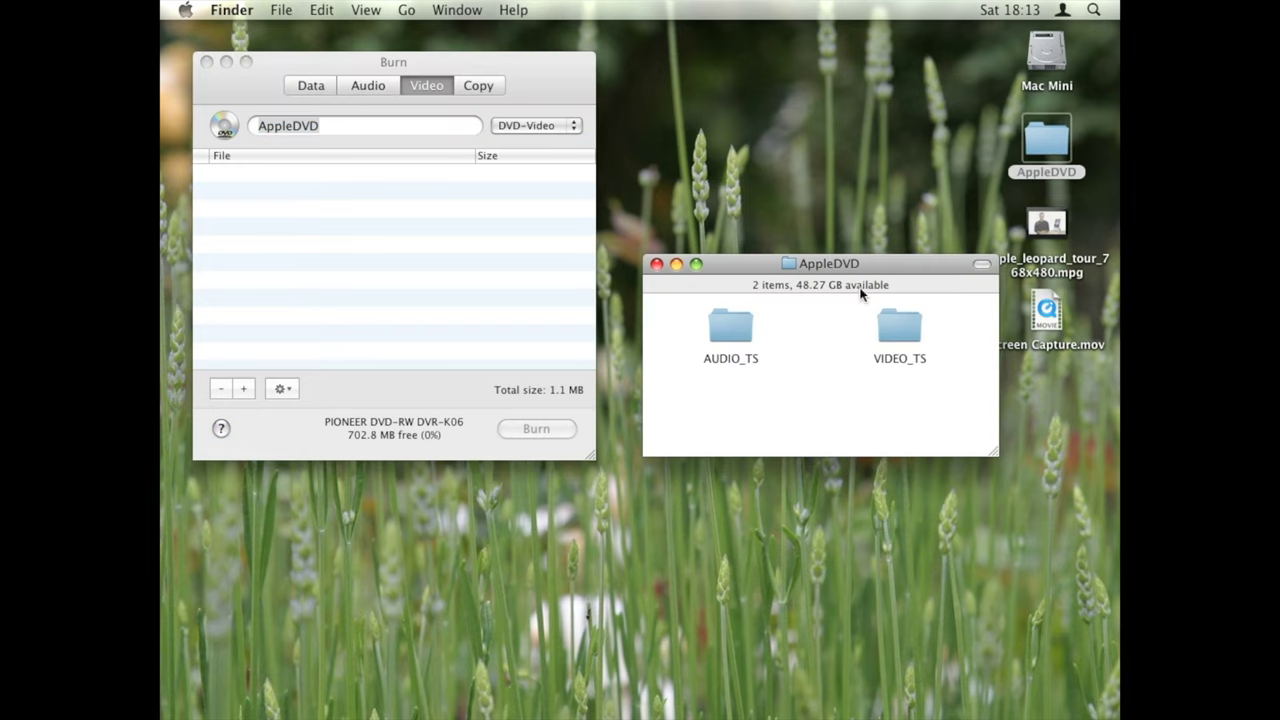
mouse_move(898, 326)
mouse_down()
mouse_move(805, 285)
mouse_move(466, 224)
mouse_up()
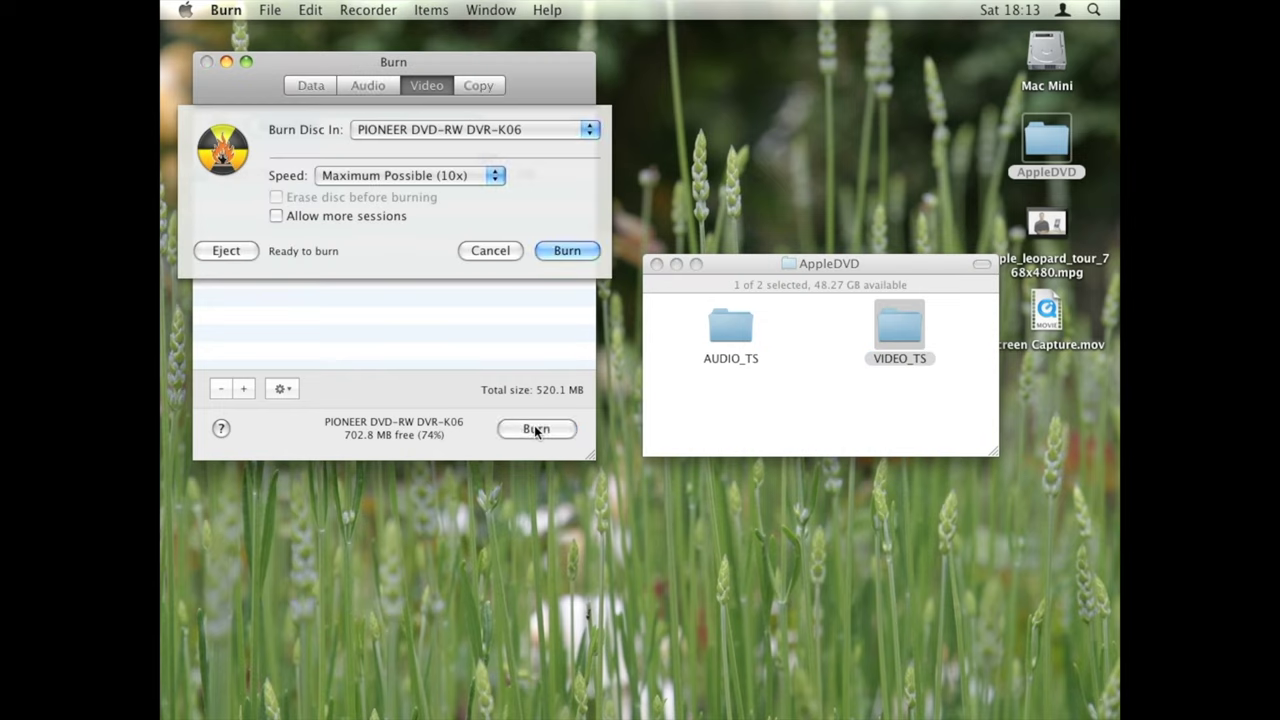
click(556, 251)
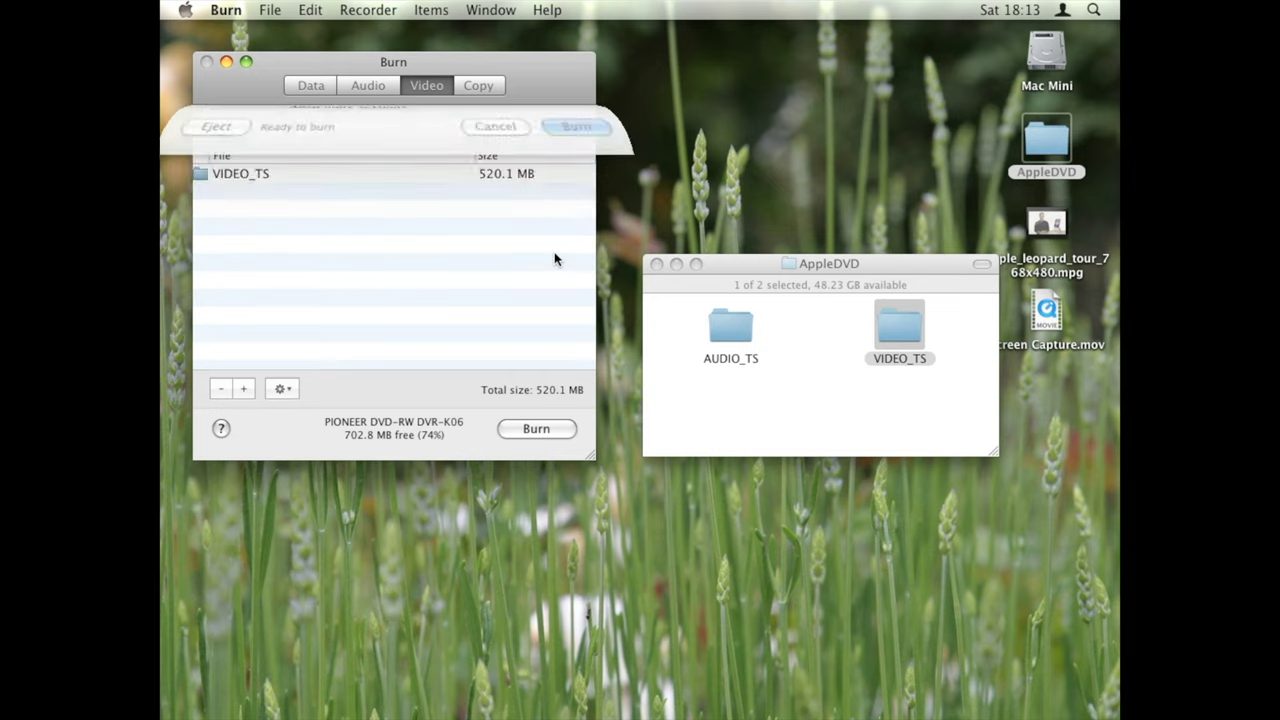
click(656, 265)
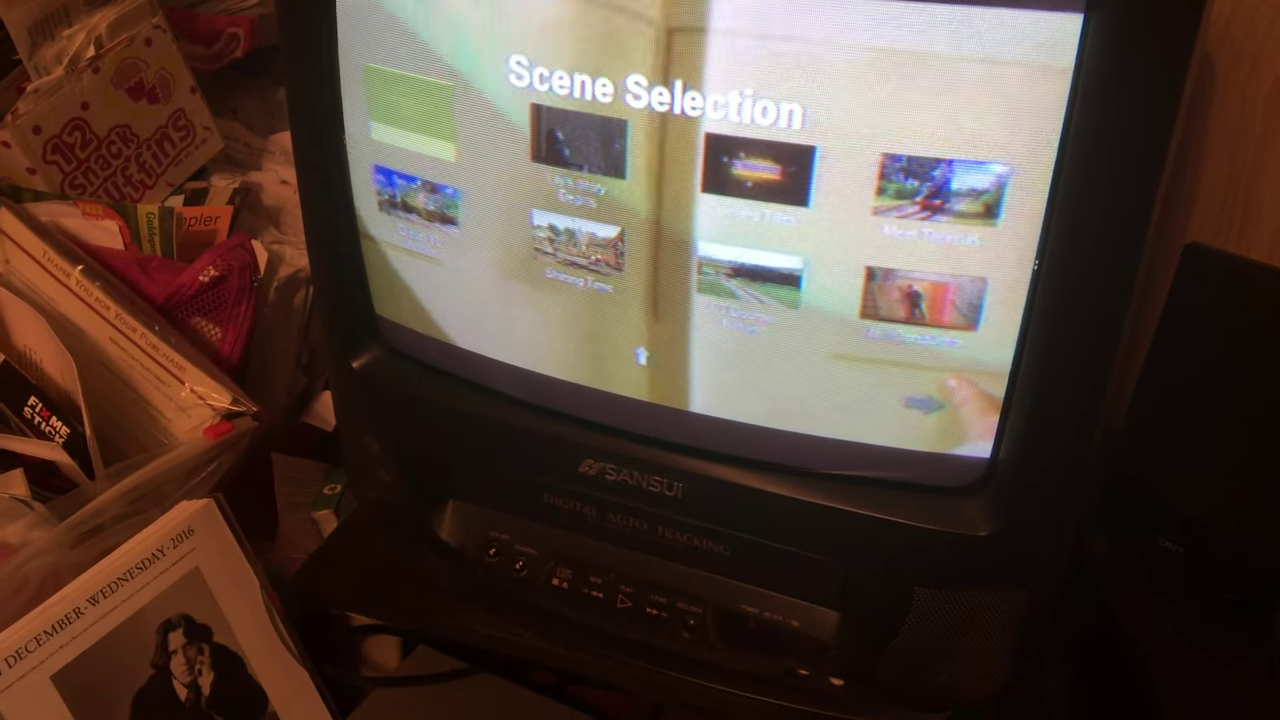
Move to the next scene in the Scene Selection menu and play it
key(Right)
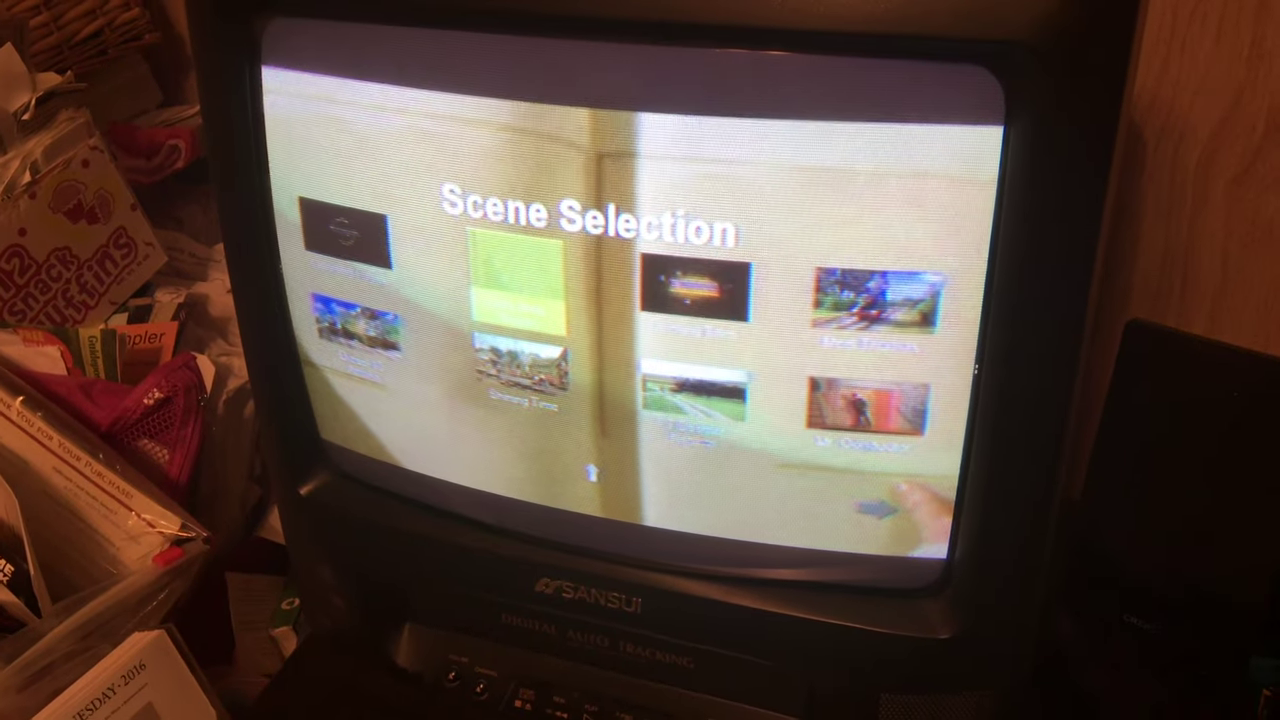
key(Return)
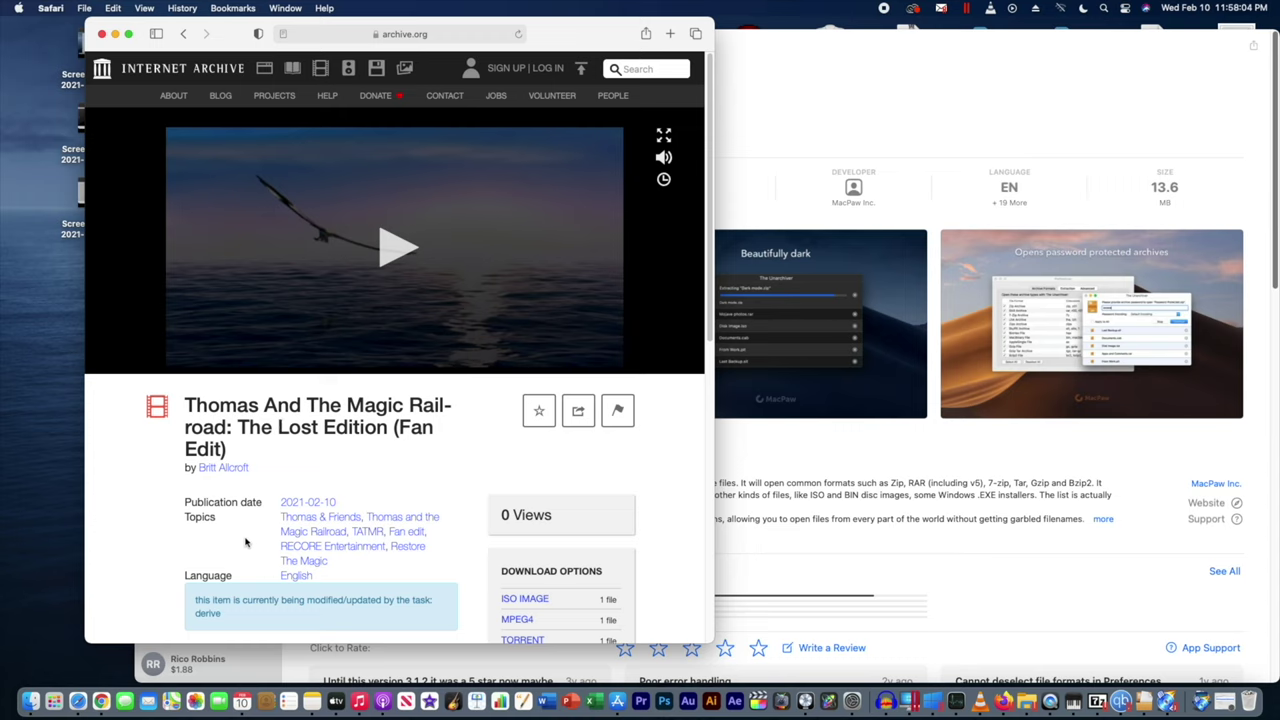
scroll(246, 540, down, 3)
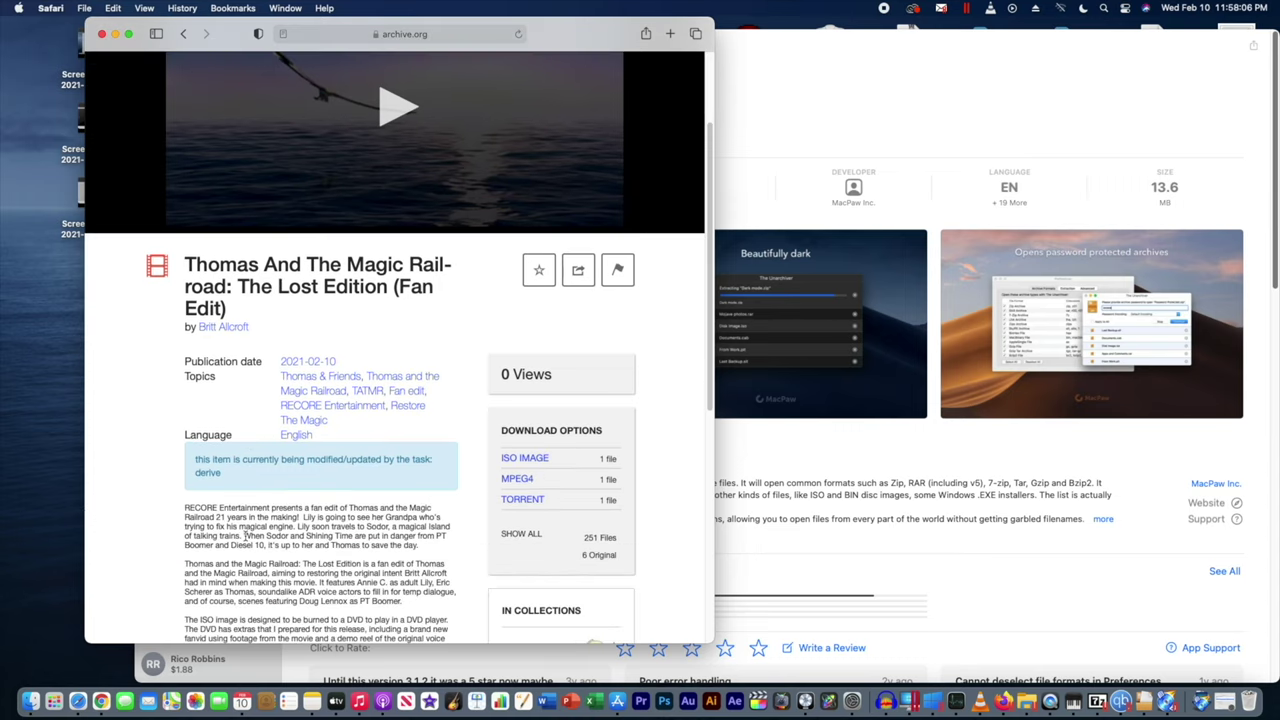
scroll(267, 530, down, 7)
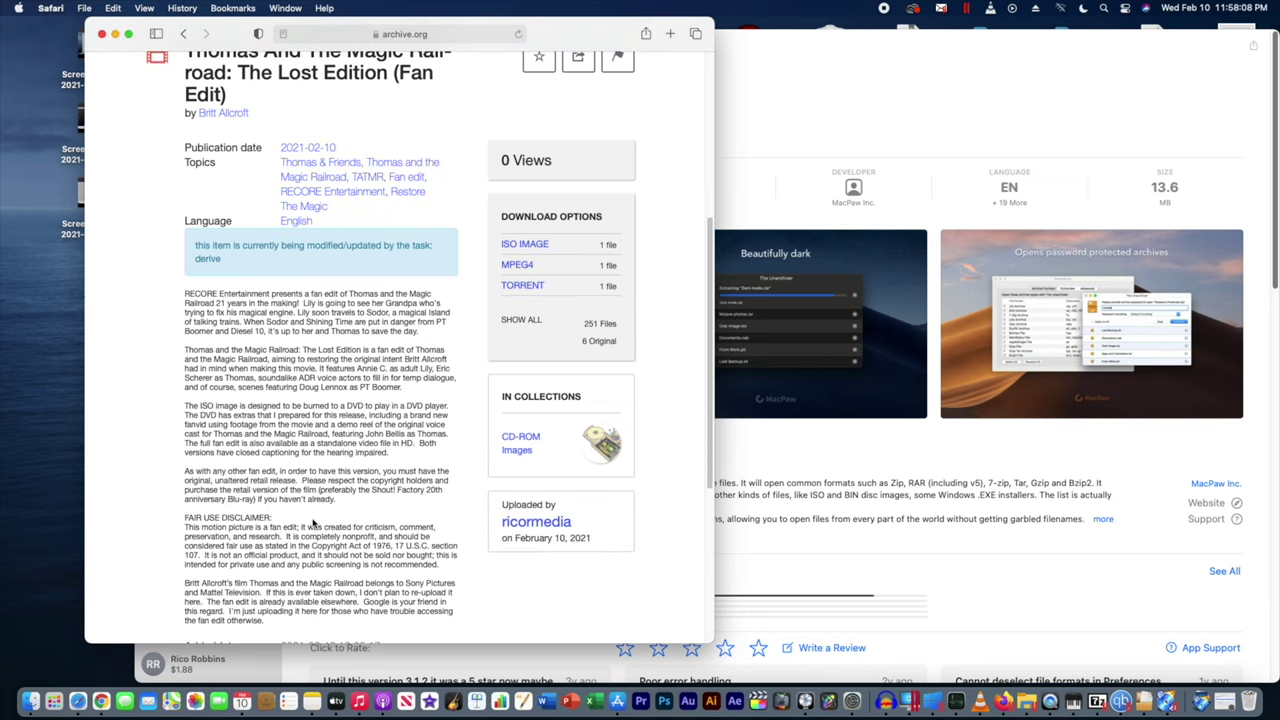
scroll(311, 521, up, 10)
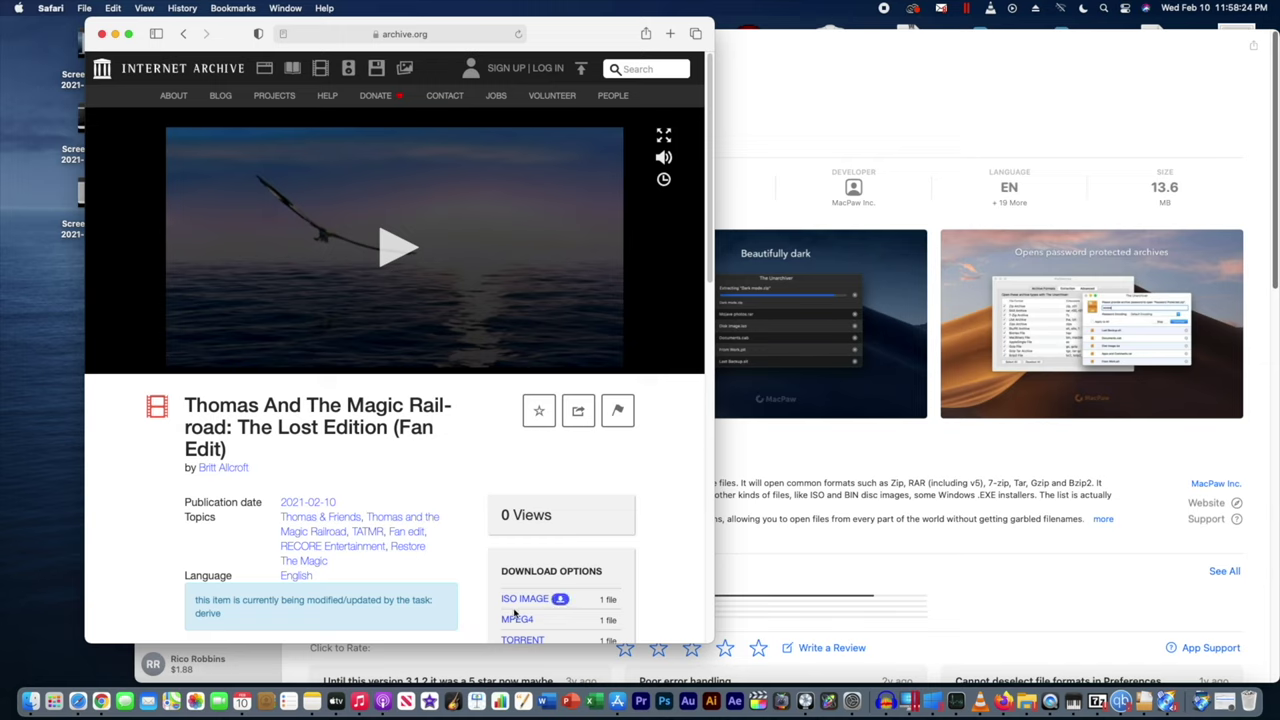
Play the fan edit briefly, then seek to 35:33 of 2:02:37 and leave it paused
mouse_move(516, 624)
click(396, 250)
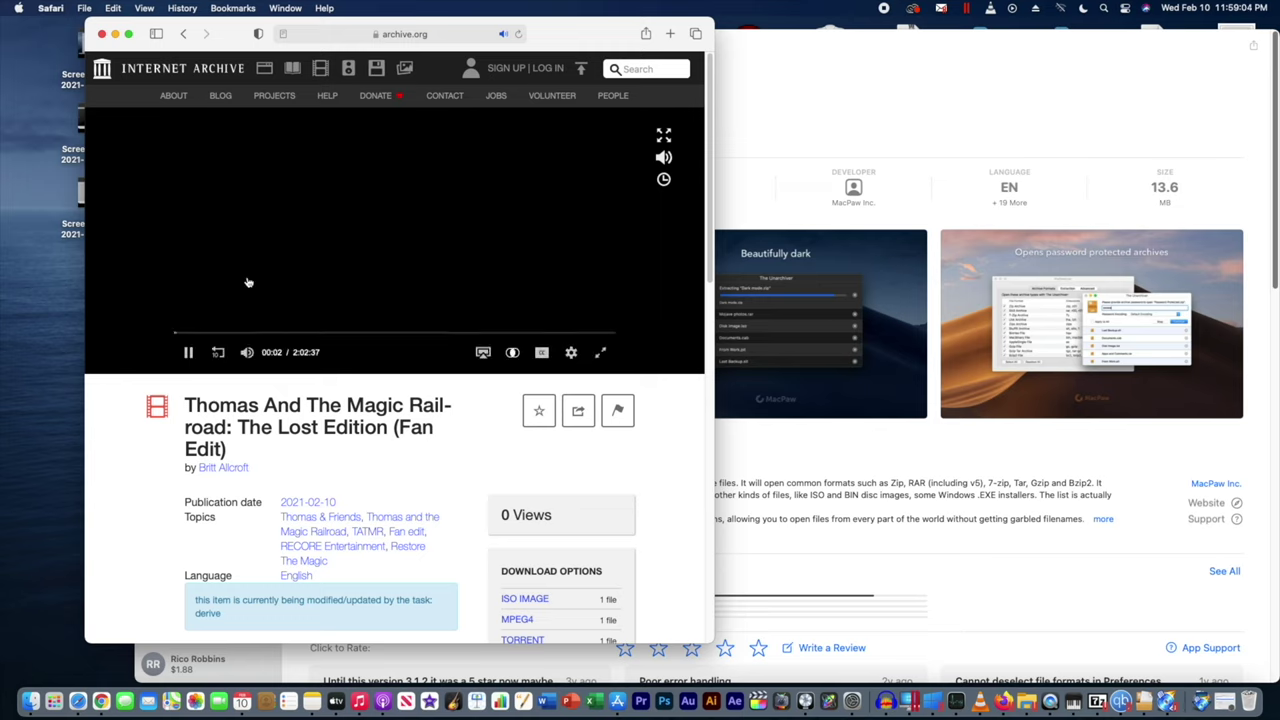
click(189, 354)
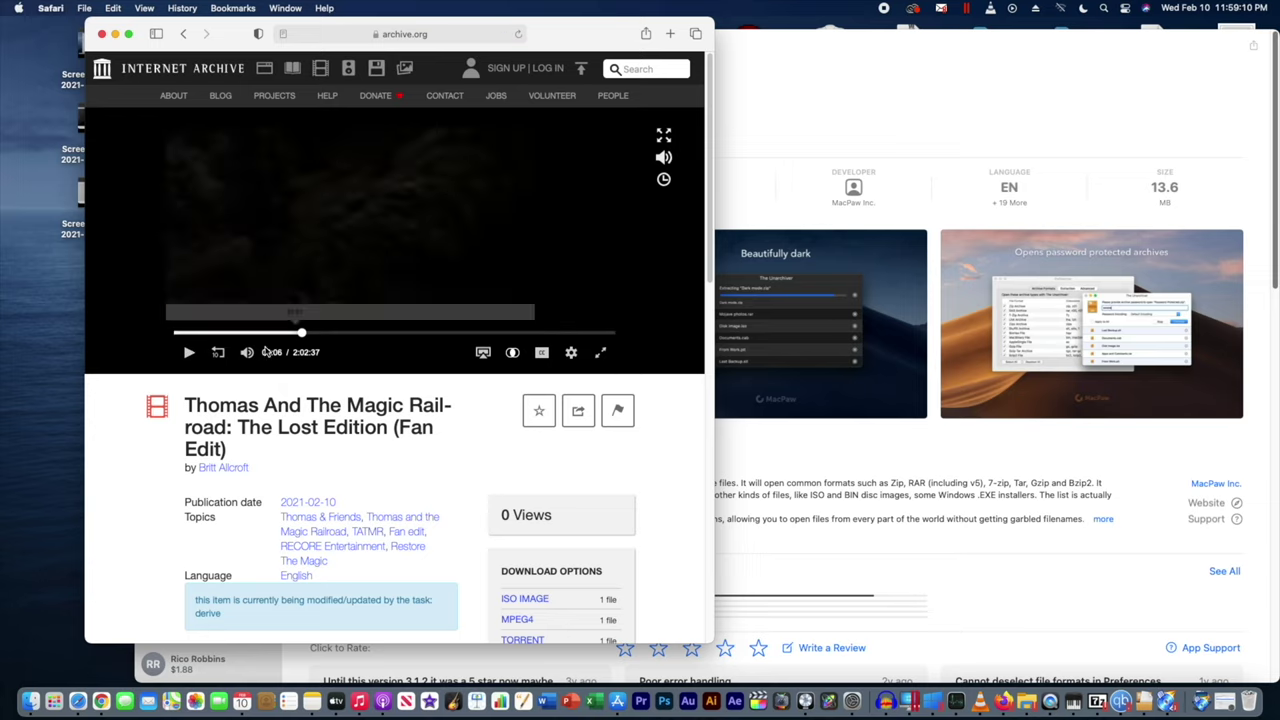
click(189, 364)
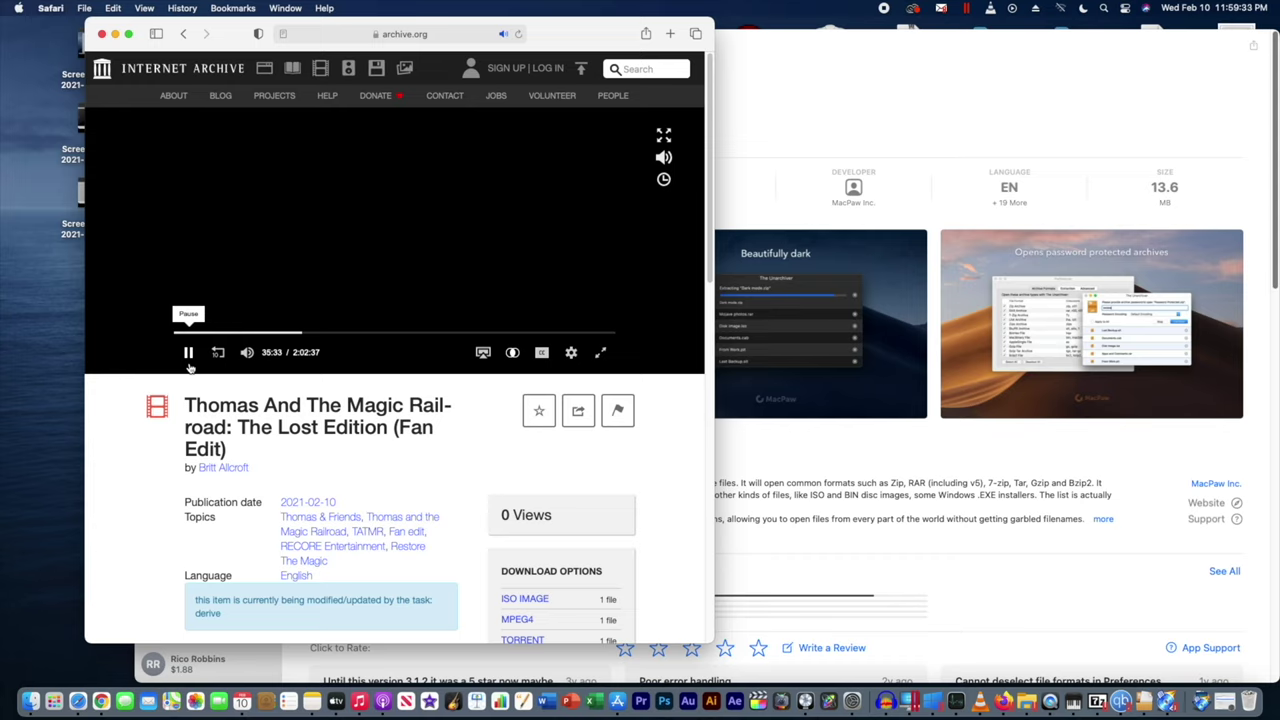
click(188, 352)
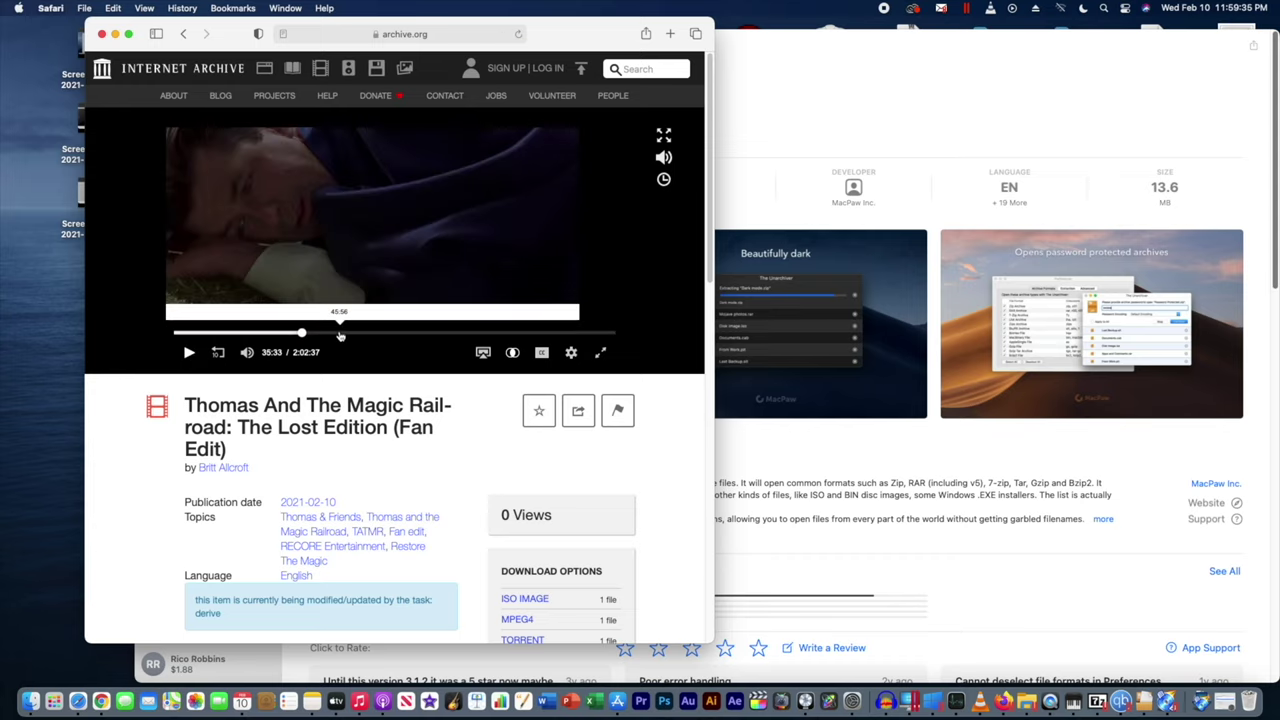